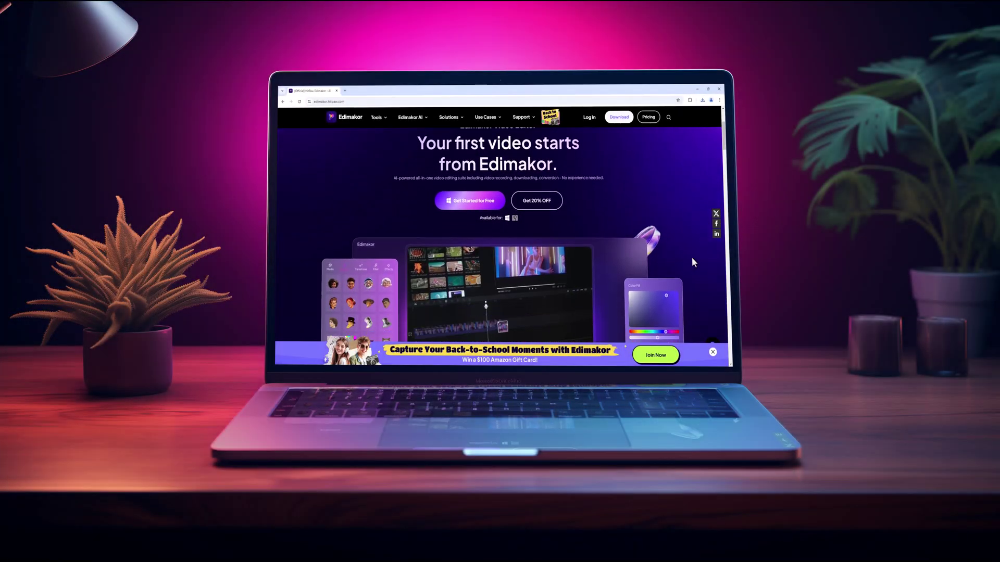
pyautogui.scroll(-3, 691, 257)
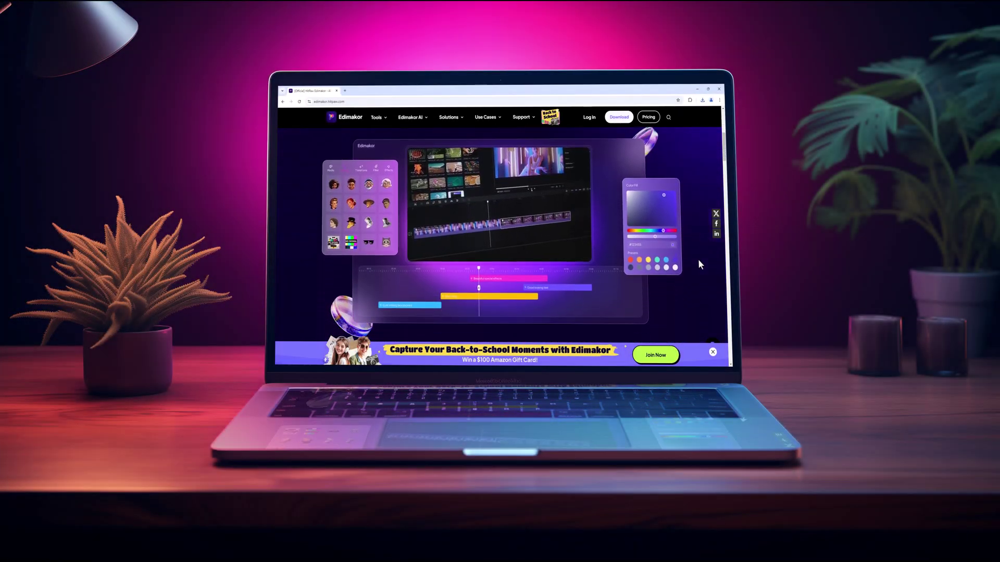
pyautogui.scroll(-3, 698, 259)
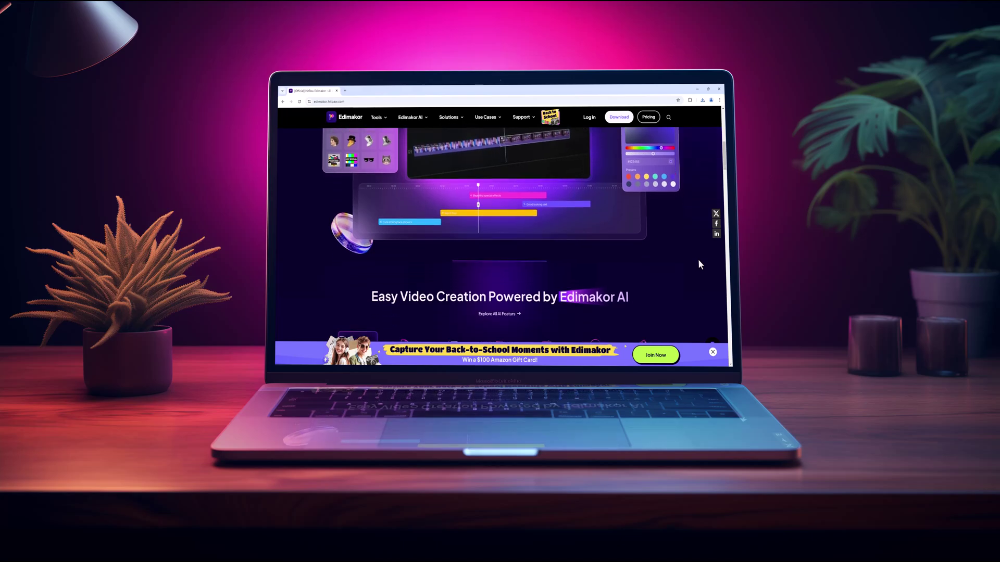
pyautogui.scroll(-3, 699, 262)
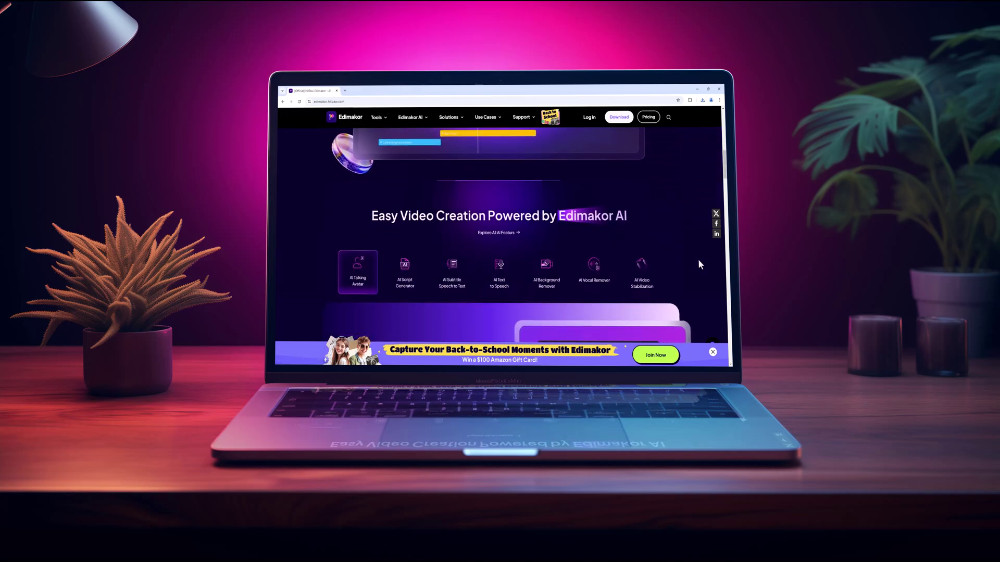
pyautogui.scroll(-3, 697, 259)
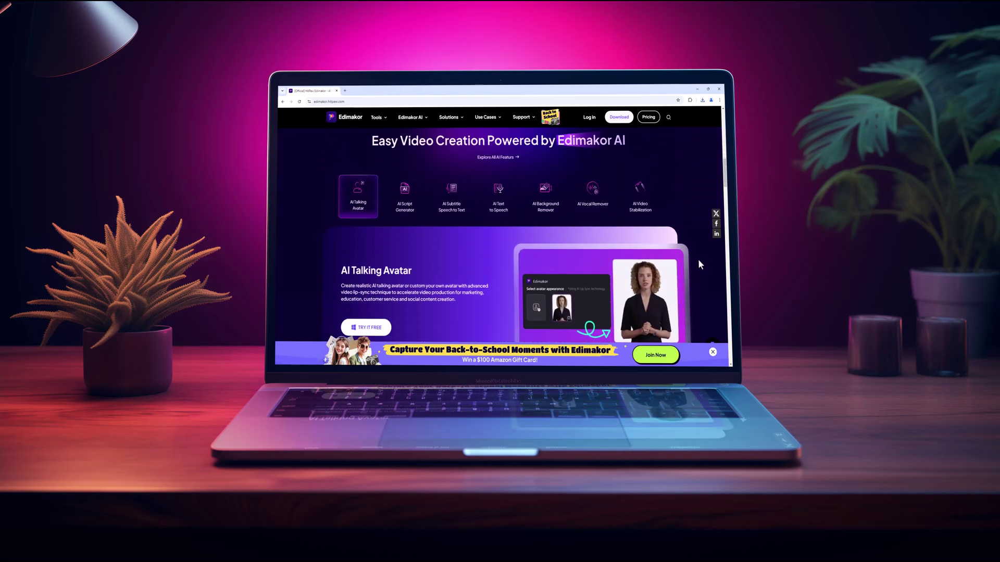
pyautogui.scroll(-3, 698, 259)
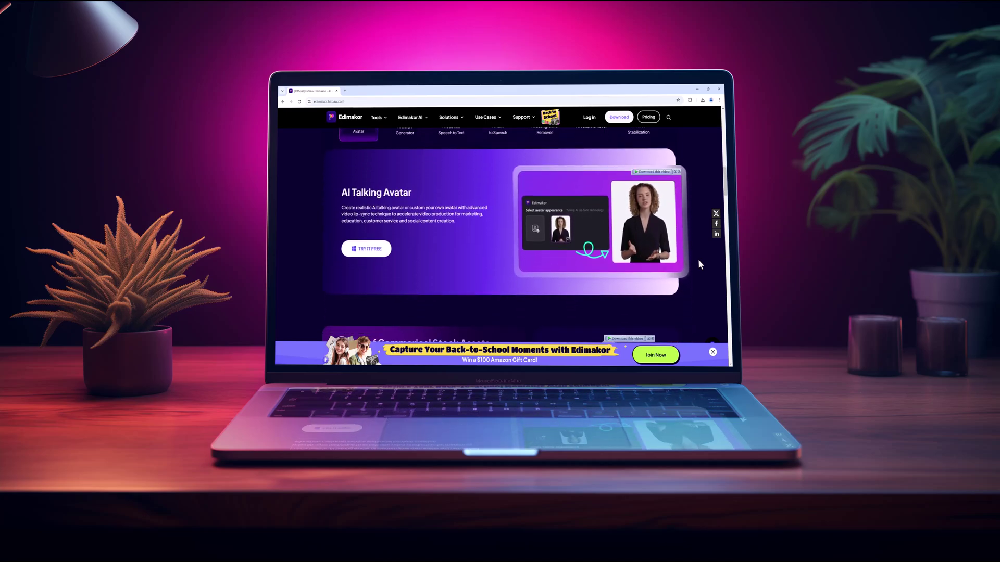
pyautogui.scroll(-2, 698, 259)
pyautogui.scroll(-3, 697, 259)
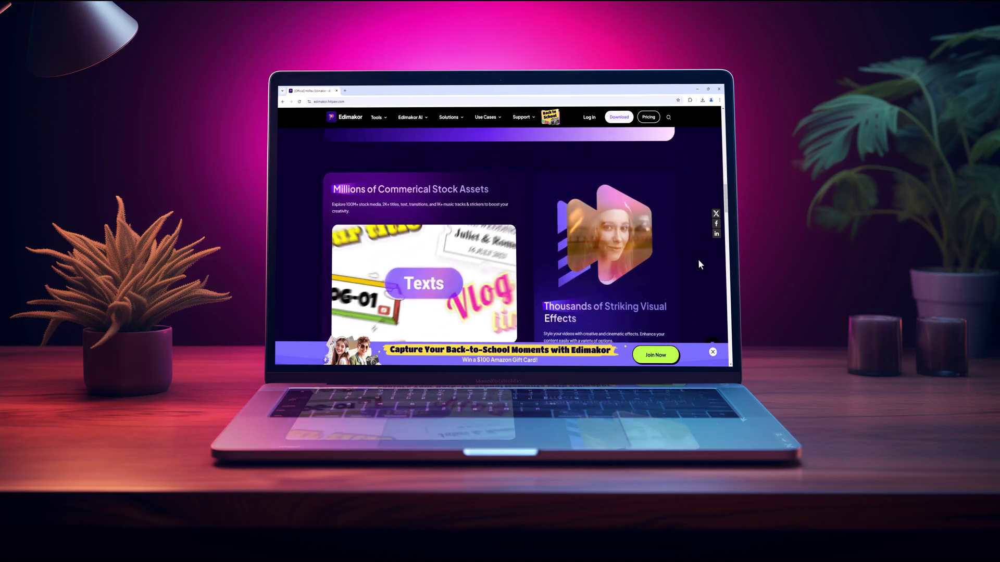
pyautogui.scroll(-2, 697, 259)
pyautogui.scroll(-2, 698, 258)
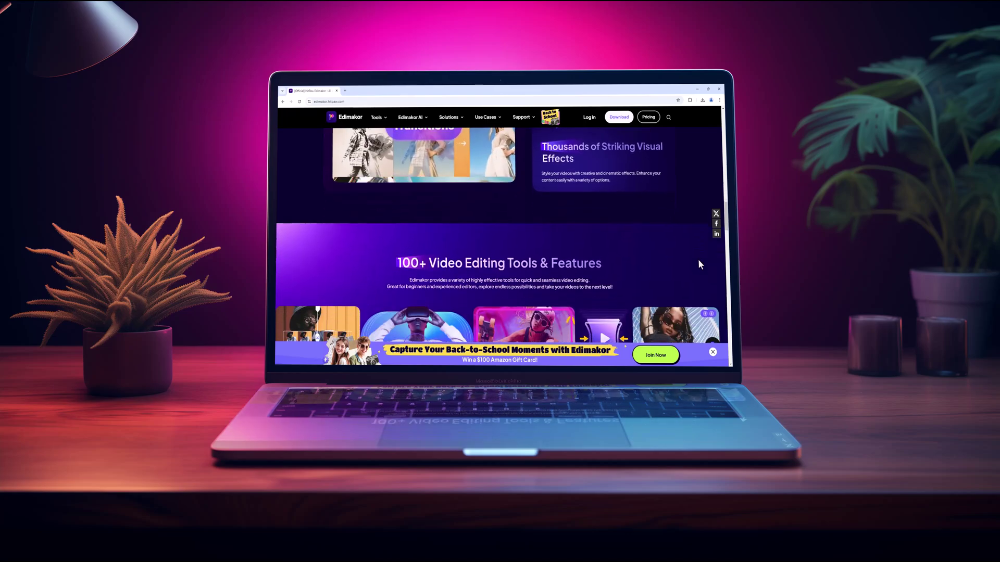
pyautogui.scroll(-2, 698, 260)
pyautogui.scroll(-3, 697, 259)
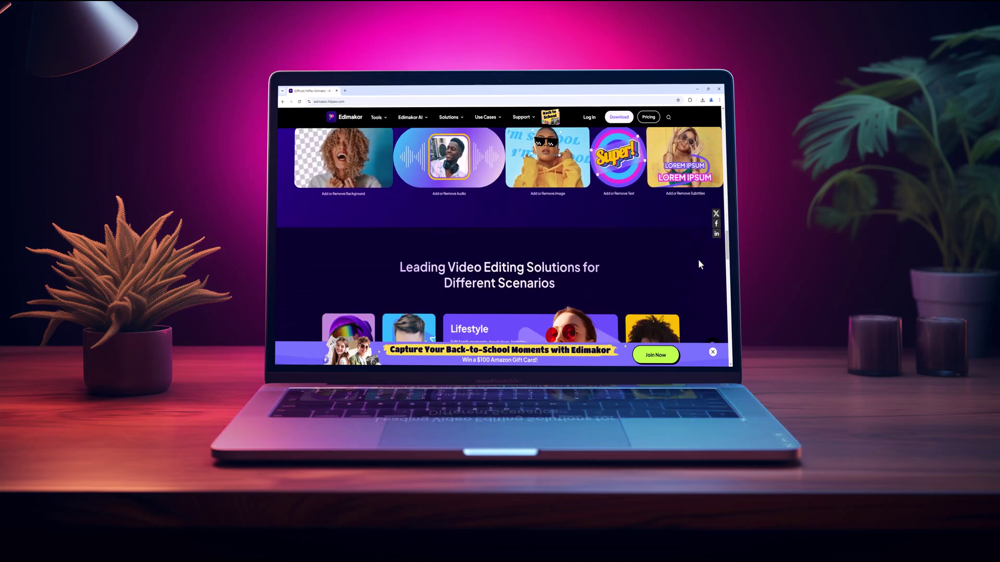
pyautogui.scroll(-2, 697, 259)
pyautogui.scroll(-1, 697, 259)
pyautogui.scroll(-1, 698, 259)
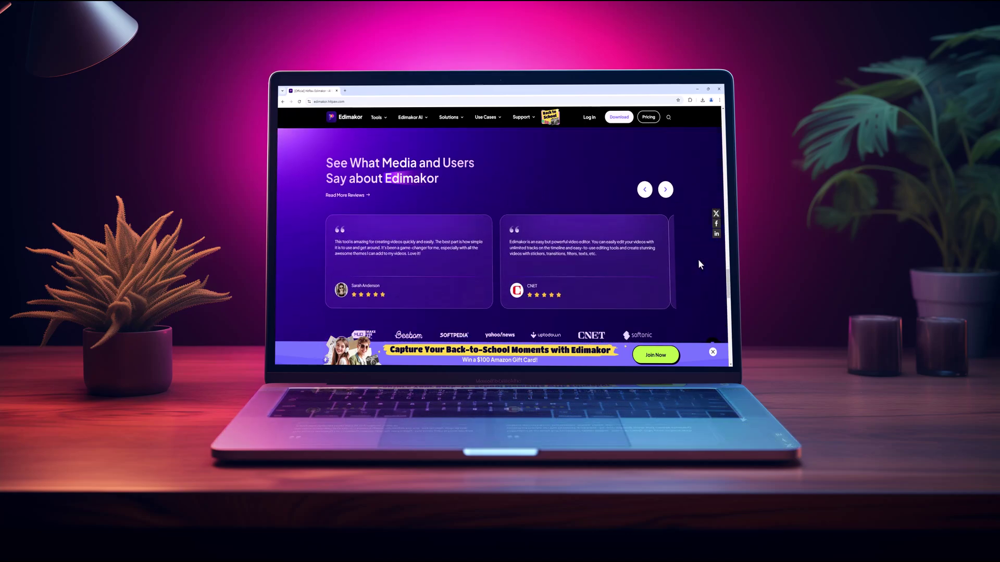
pyautogui.scroll(-2, 698, 259)
pyautogui.scroll(-2, 699, 264)
pyautogui.scroll(-2, 699, 264)
pyautogui.scroll(-1, 700, 264)
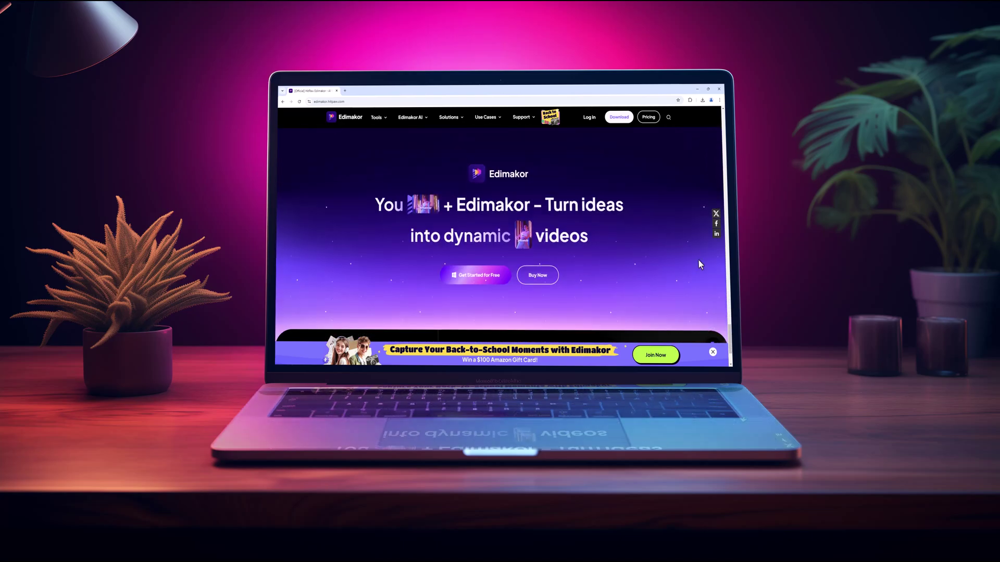
pyautogui.scroll(-1, 699, 264)
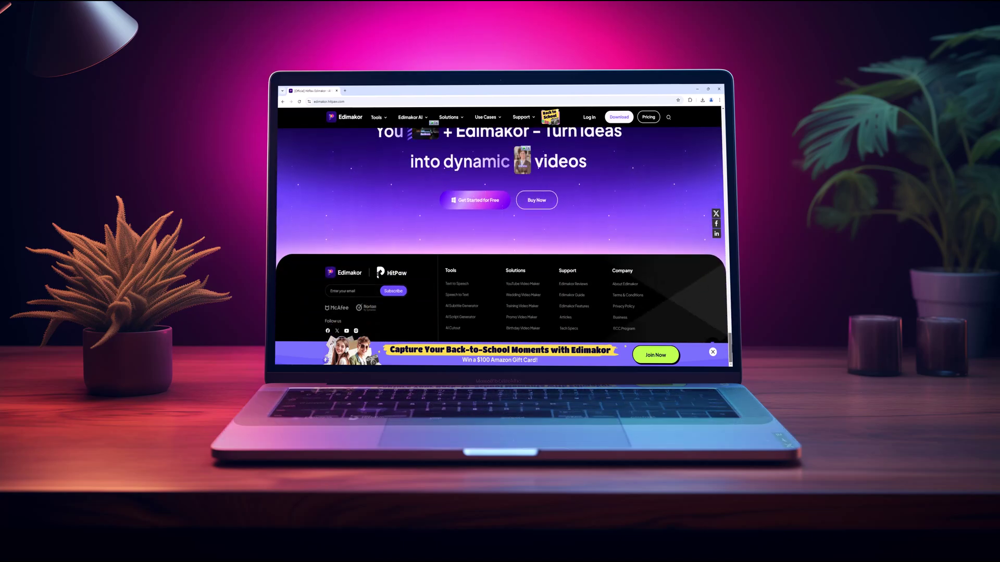
# Step: Scroll the start screen and reveal the second quick-tools set: split, download, extract audio, AI copywriting
pyautogui.moveTo(729, 336); pyautogui.dragTo(724, 119)
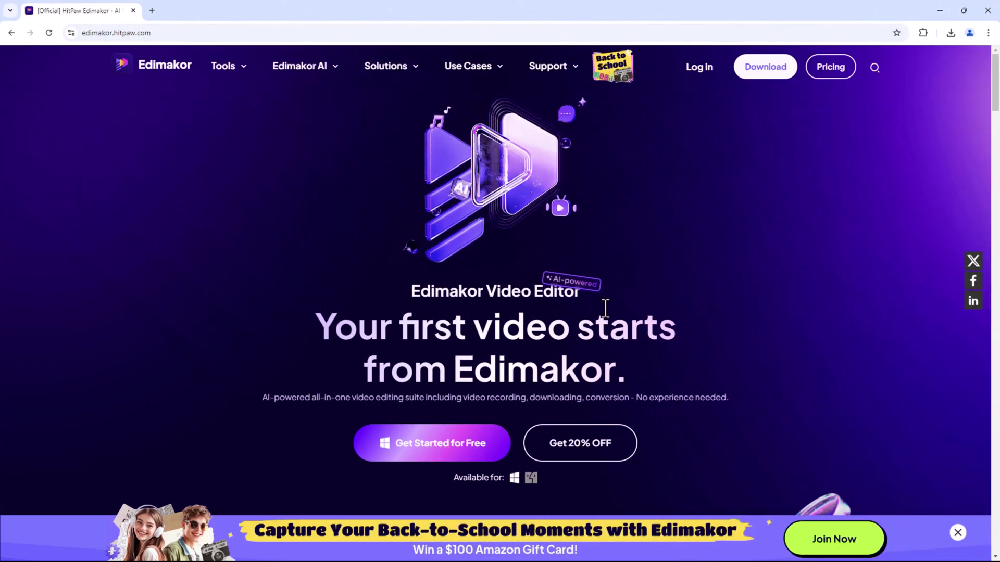
pyautogui.scroll(-1, 630, 314)
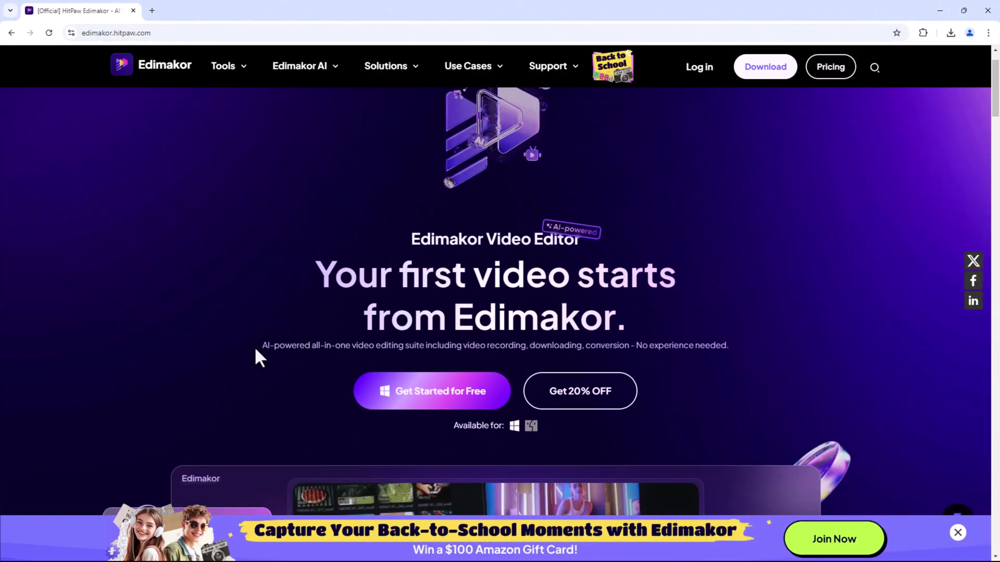
pyautogui.moveTo(258, 347); pyautogui.dragTo(750, 347)
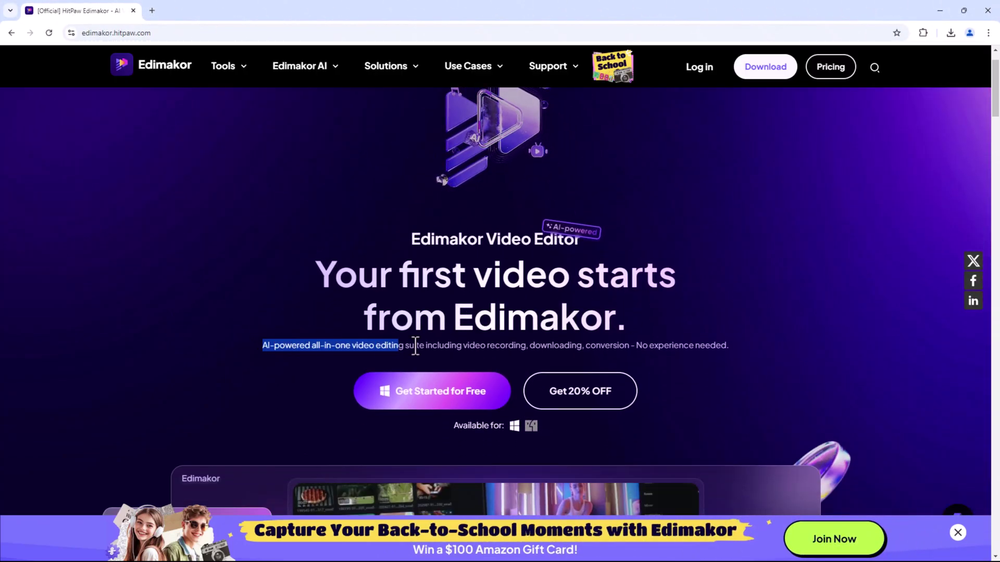
pyautogui.click(751, 348)
pyautogui.scroll(-3, 836, 310)
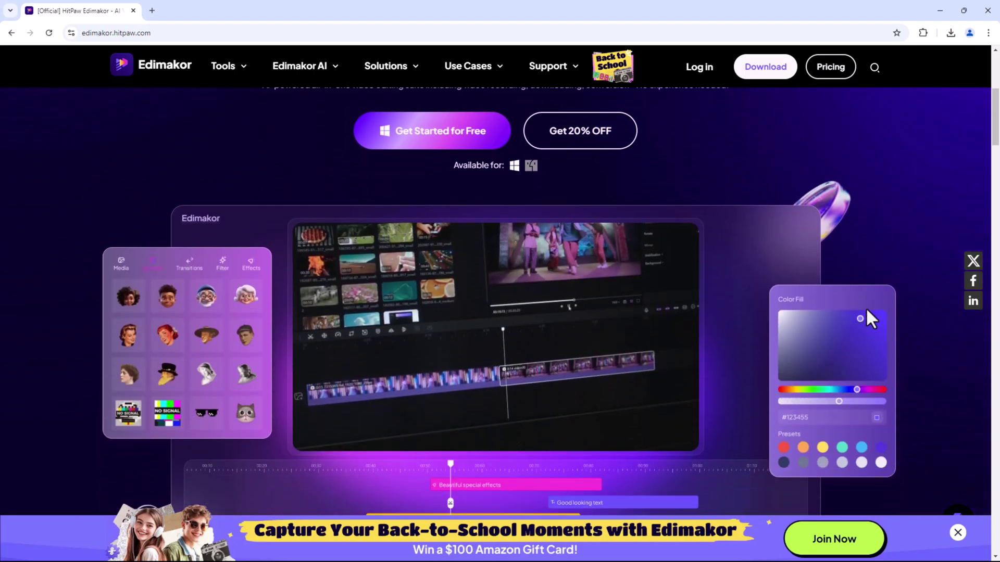
pyautogui.scroll(4, 867, 310)
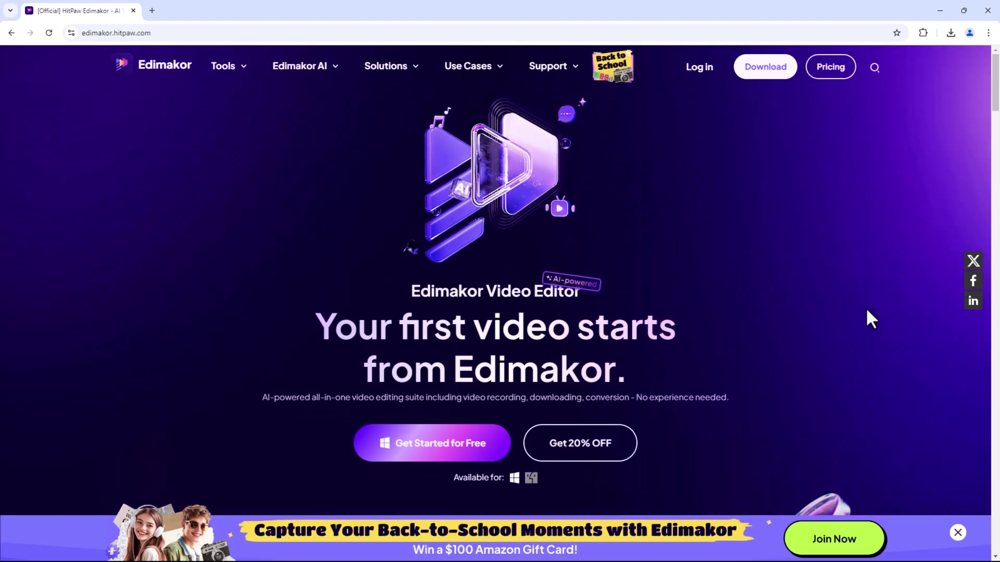
pyautogui.scroll(-5, 899, 282)
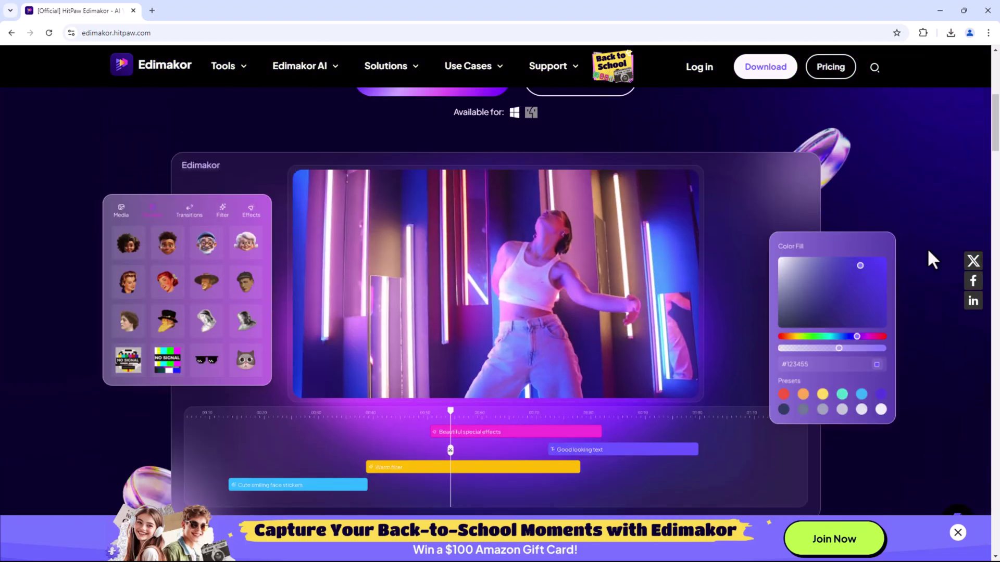
pyautogui.scroll(2, 930, 252)
pyautogui.scroll(2, 927, 258)
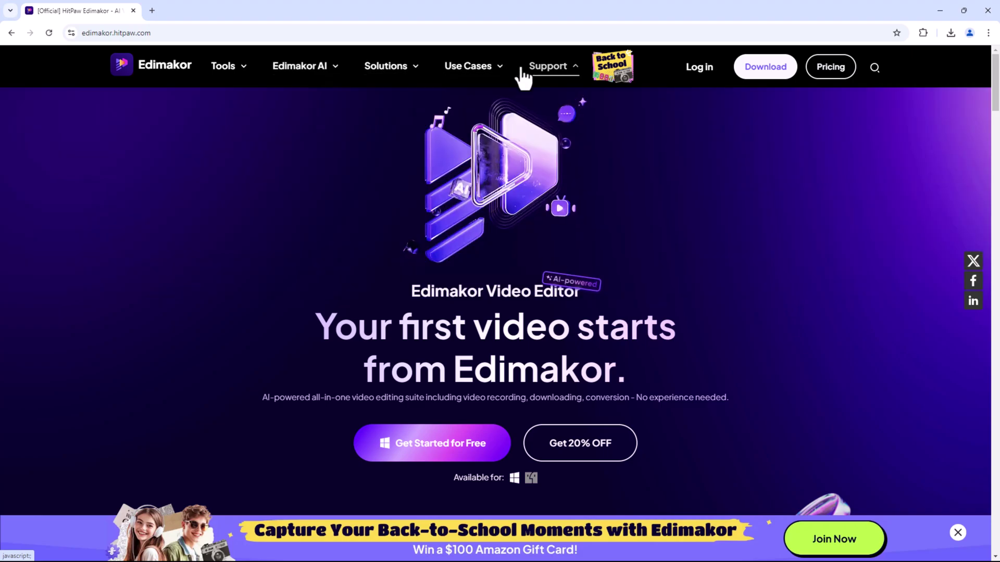
pyautogui.scroll(-2, 774, 193)
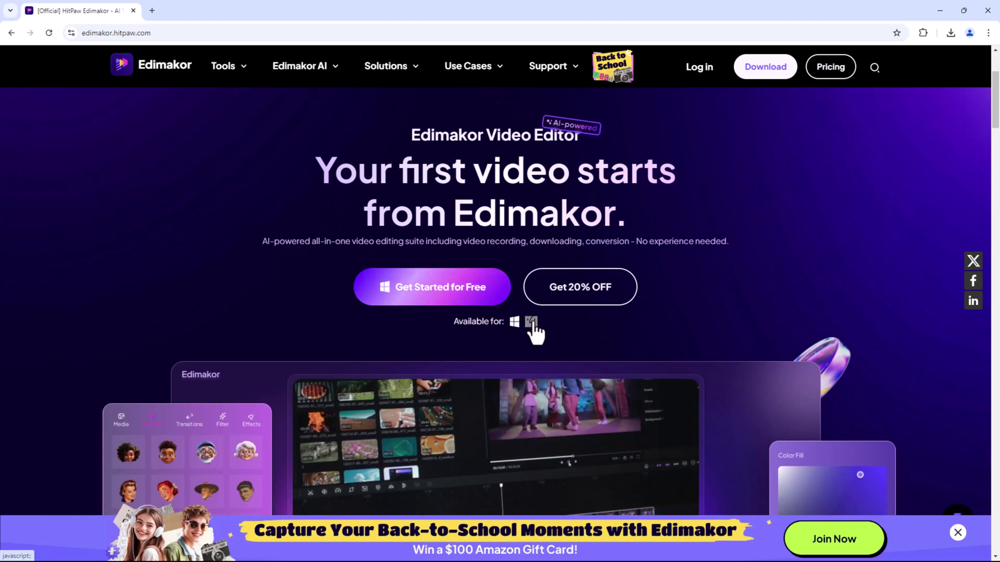
pyautogui.scroll(-3, 778, 276)
pyautogui.scroll(-3, 819, 278)
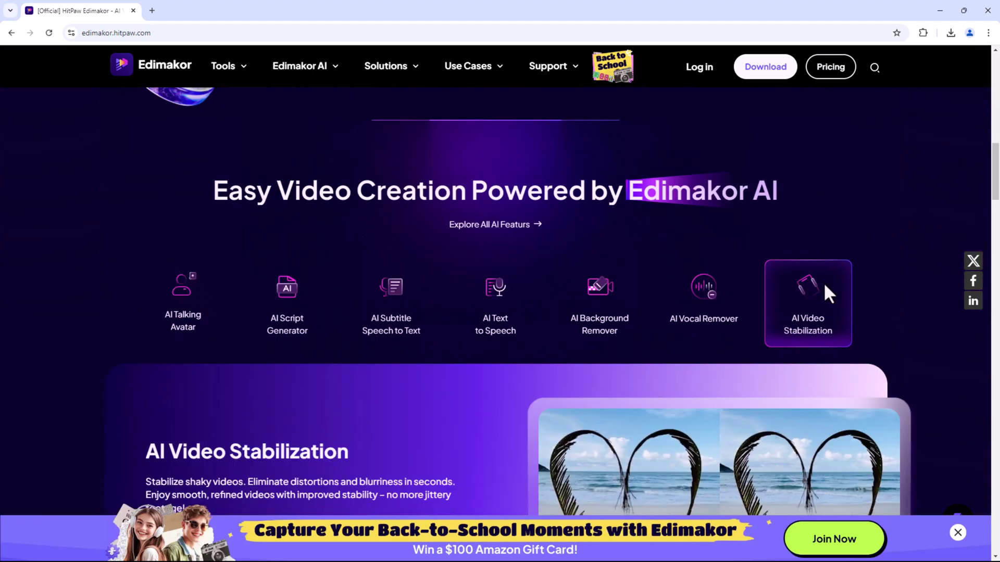
pyautogui.scroll(1, 824, 282)
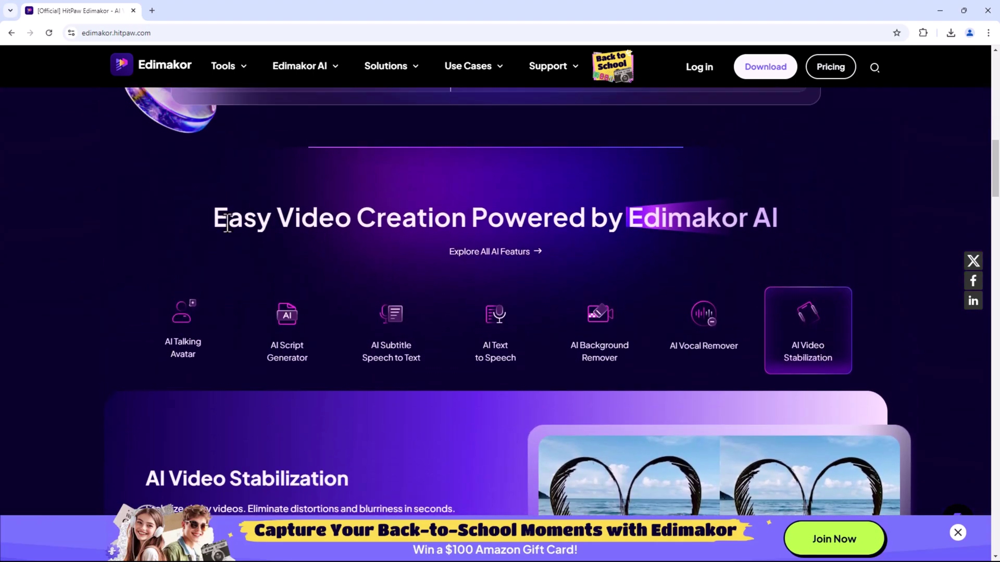
pyautogui.scroll(-2, 67, 282)
pyautogui.scroll(-3, 66, 283)
pyautogui.scroll(-3, 64, 284)
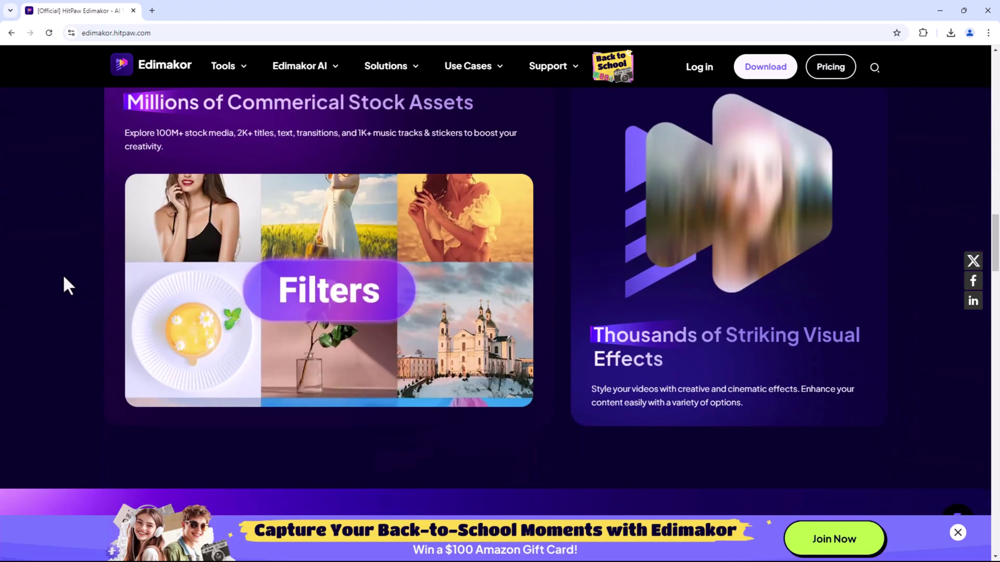
pyautogui.scroll(-2, 65, 284)
pyautogui.scroll(-2, 65, 283)
pyautogui.scroll(-1, 65, 284)
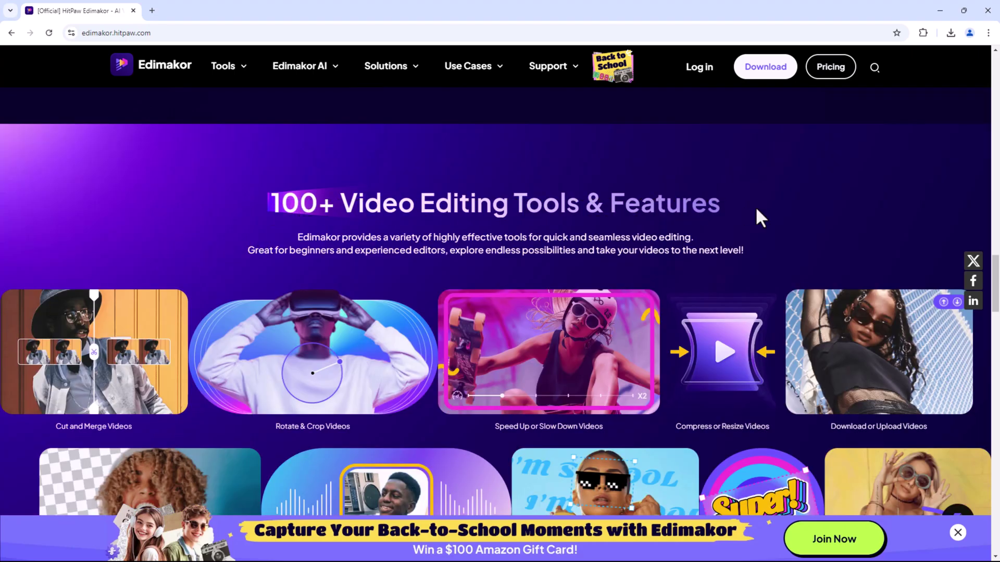
pyautogui.scroll(-3, 287, 211)
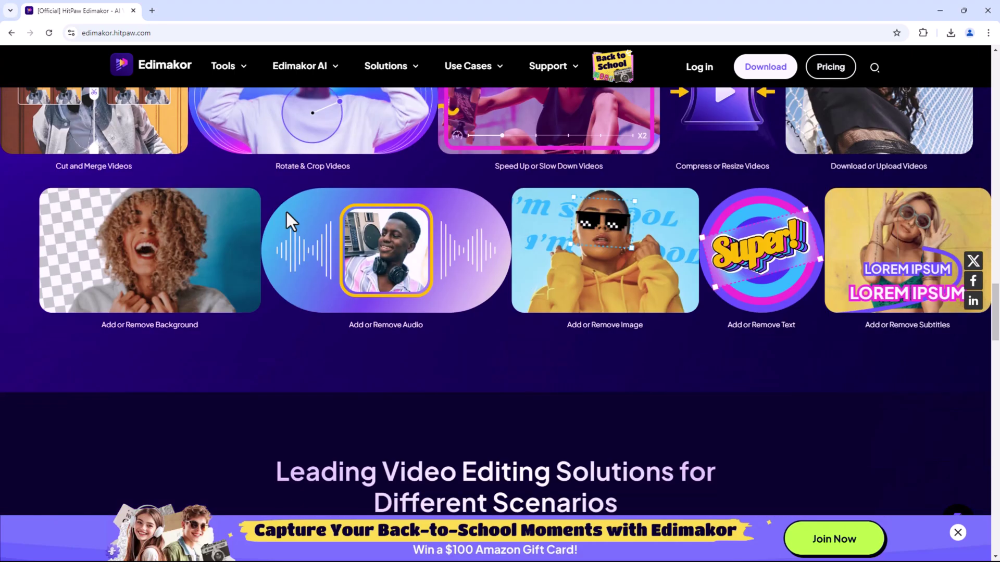
pyautogui.scroll(-3, 286, 210)
pyautogui.scroll(-3, 304, 211)
pyautogui.moveTo(995, 381)
pyautogui.mouseDown()
pyautogui.moveTo(994, 422)
pyautogui.moveTo(996, 71)
pyautogui.mouseUp()
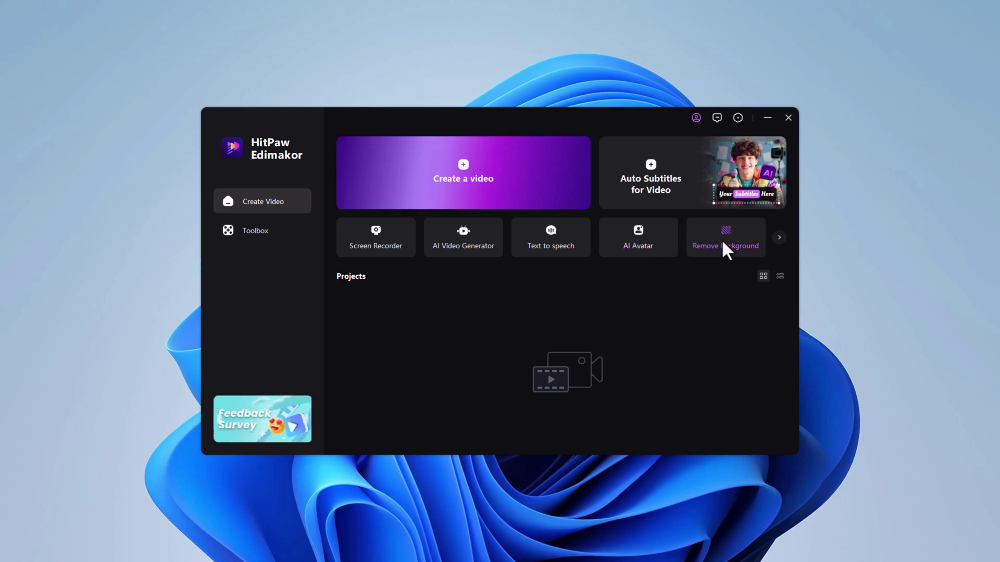
pyautogui.click(779, 237)
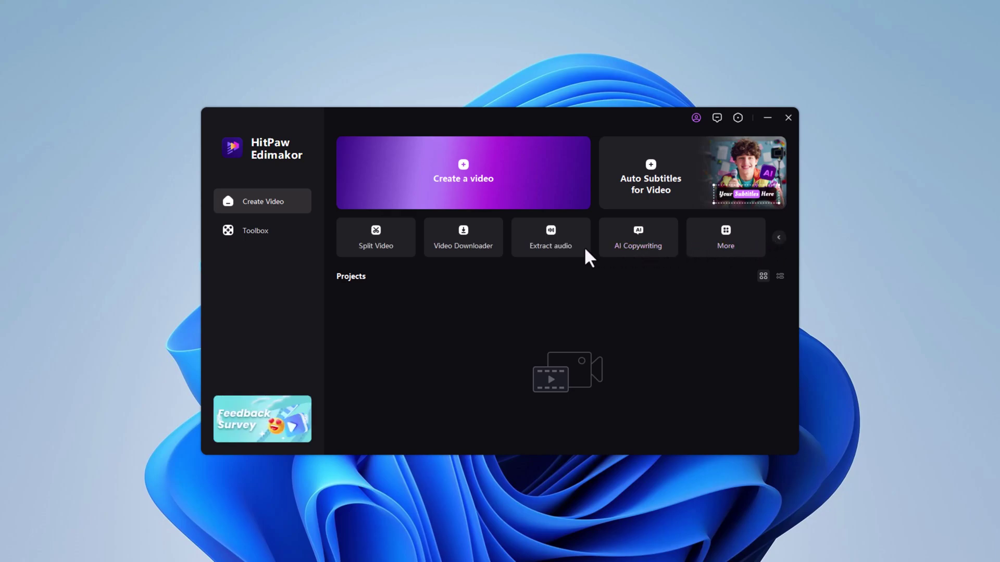
# Step: Browse the Toolbox's Video, Audio, Image and Text categories, then return to Create Video
pyautogui.click(260, 232)
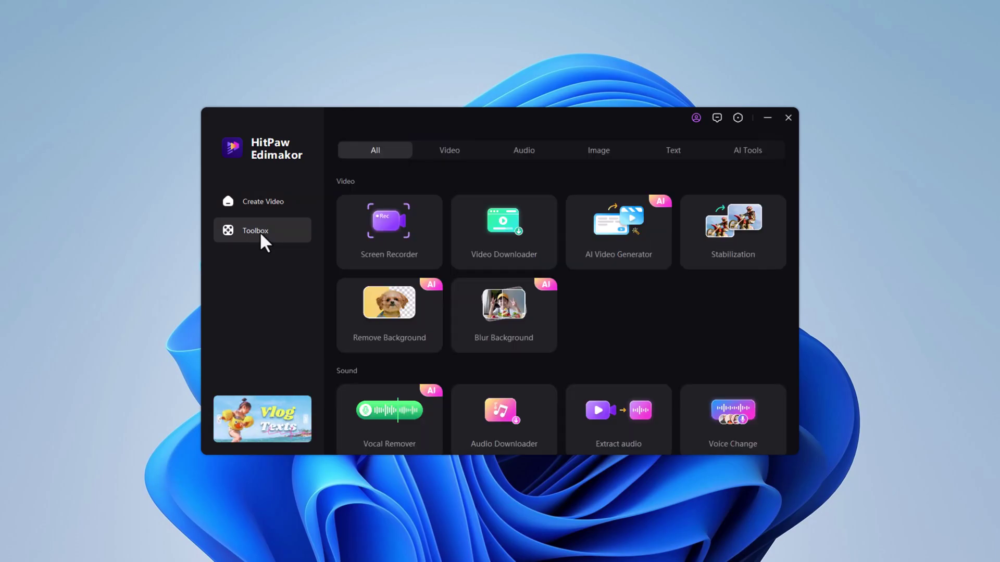
pyautogui.scroll(-3, 640, 289)
pyautogui.scroll(-3, 641, 290)
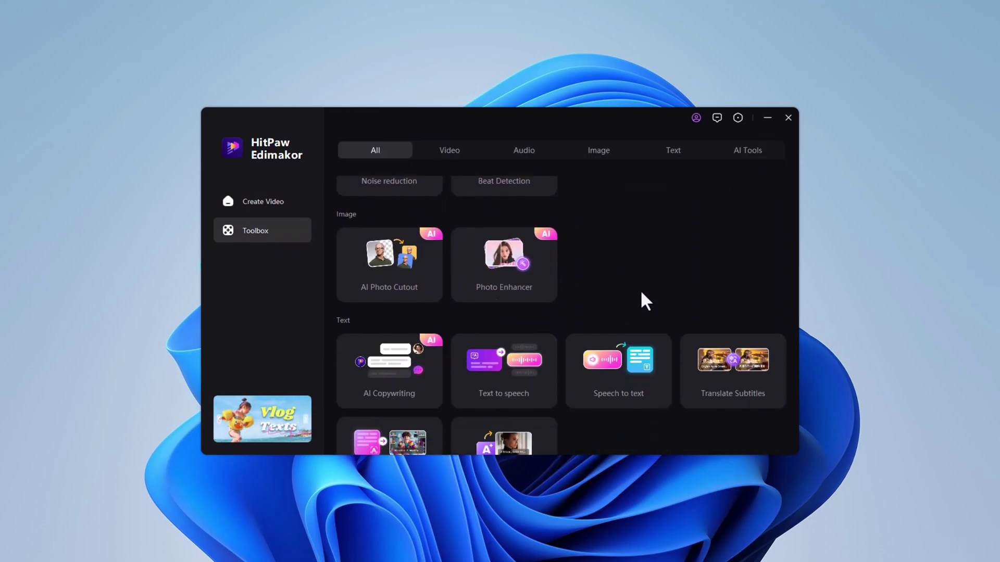
pyautogui.scroll(-3, 640, 289)
pyautogui.scroll(3, 640, 290)
pyautogui.click(444, 151)
pyautogui.click(522, 151)
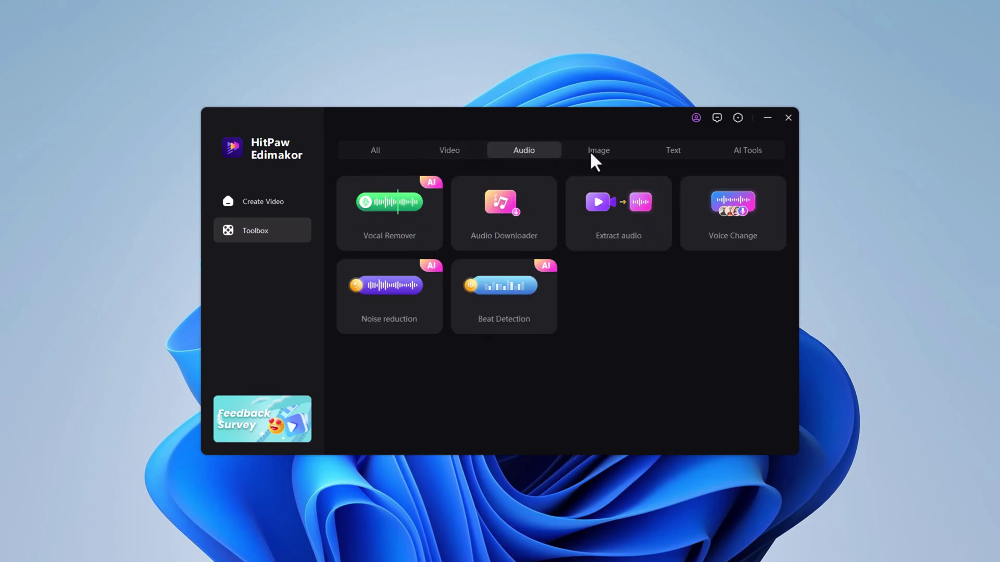
pyautogui.click(596, 152)
pyautogui.click(675, 153)
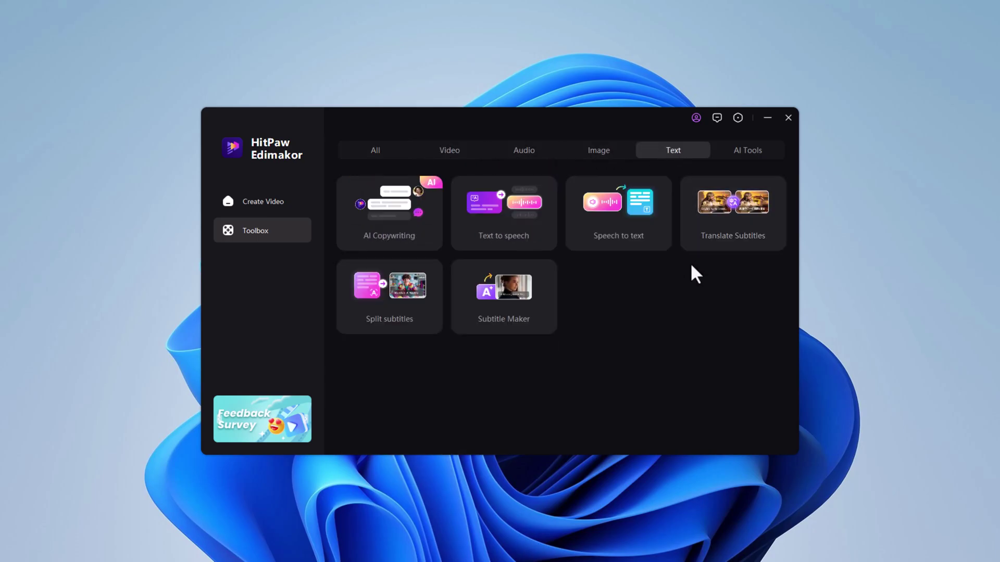
pyautogui.click(278, 202)
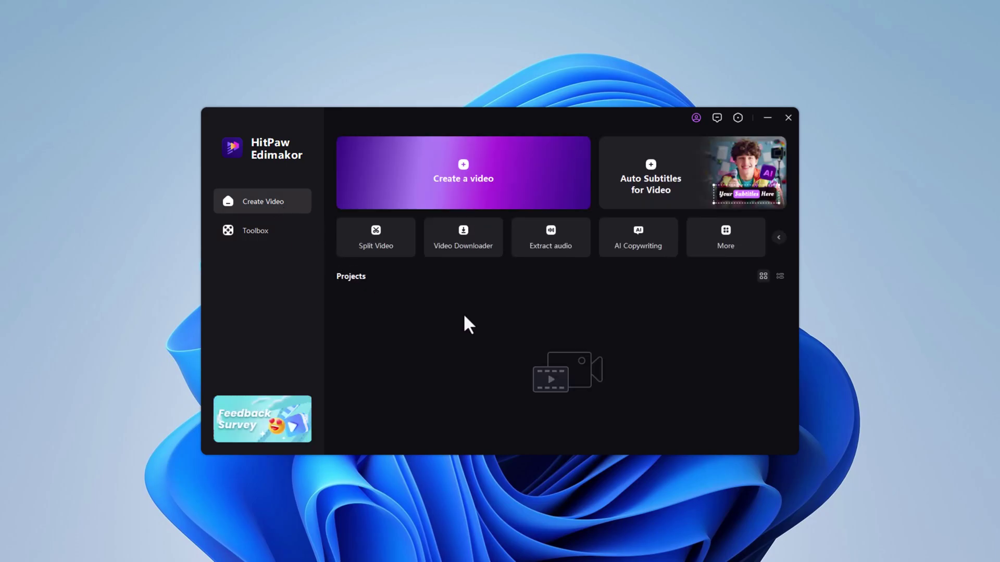
# Step: Show the next quick tools and open the Screen Recorder method chooser
pyautogui.click(779, 237)
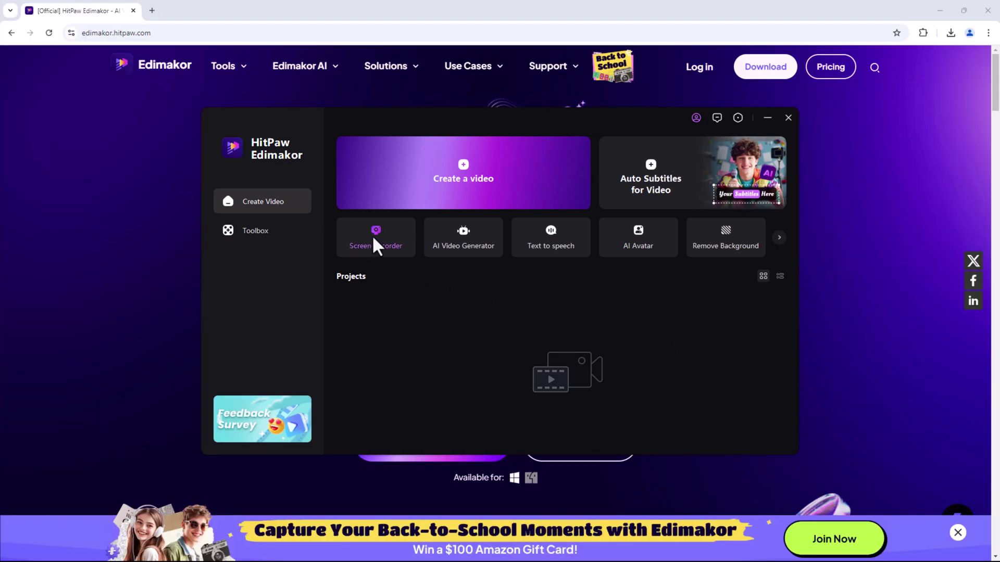
pyautogui.click(374, 244)
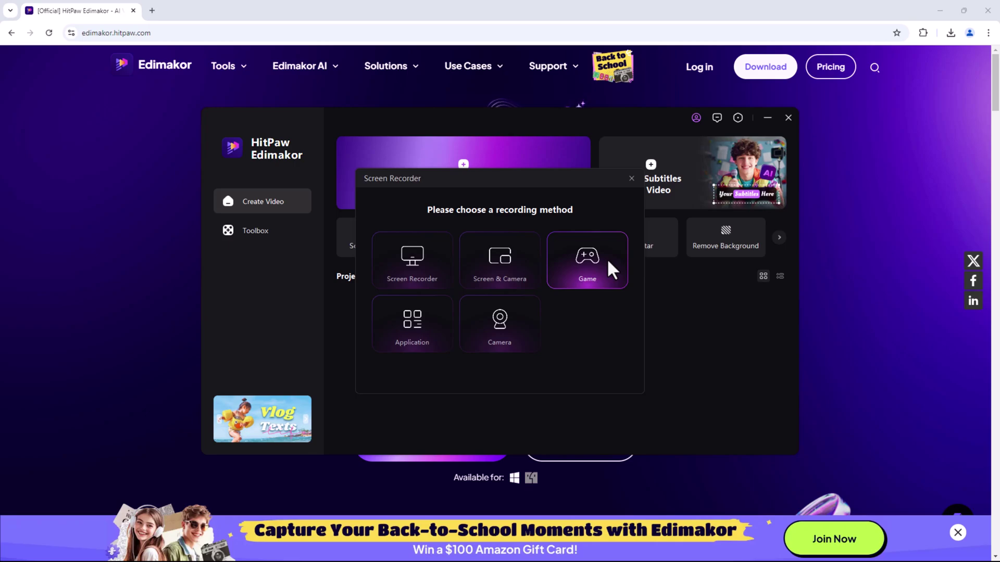
# Step: Choose area recording, mark out the capture region, and move the recorder bar lower left
pyautogui.click(547, 319)
pyautogui.moveTo(525, 209)
pyautogui.mouseDown()
pyautogui.moveTo(871, 352)
pyautogui.moveTo(981, 466)
pyautogui.moveTo(991, 561)
pyautogui.mouseUp()
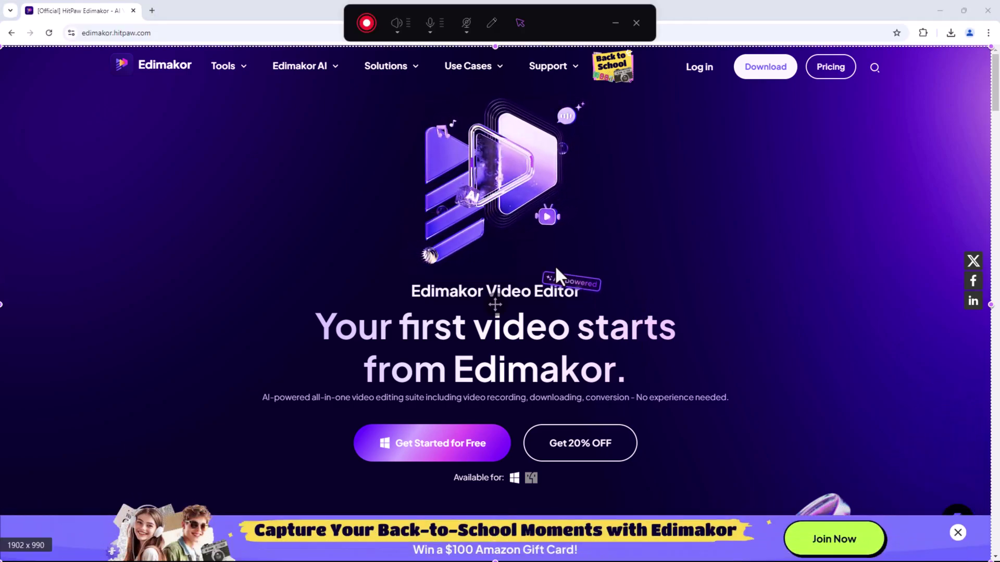
pyautogui.moveTo(549, 13)
pyautogui.mouseDown()
pyautogui.moveTo(373, 157)
pyautogui.moveTo(293, 242)
pyautogui.moveTo(228, 280)
pyautogui.mouseUp()
# Step: Mute the mic, enable red arrow annotations, record briefly, then stop into an empty project
pyautogui.click(123, 263)
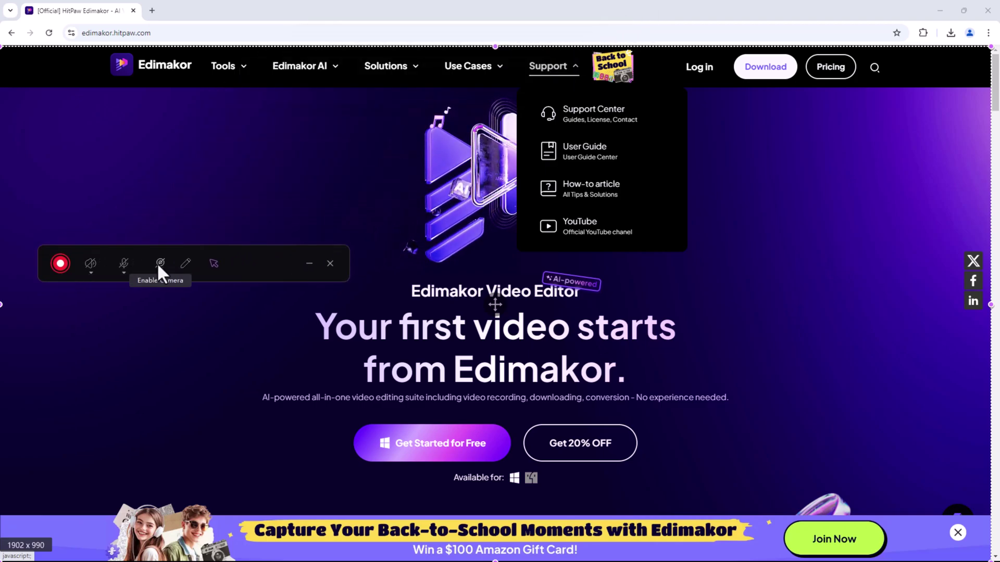
pyautogui.click(185, 264)
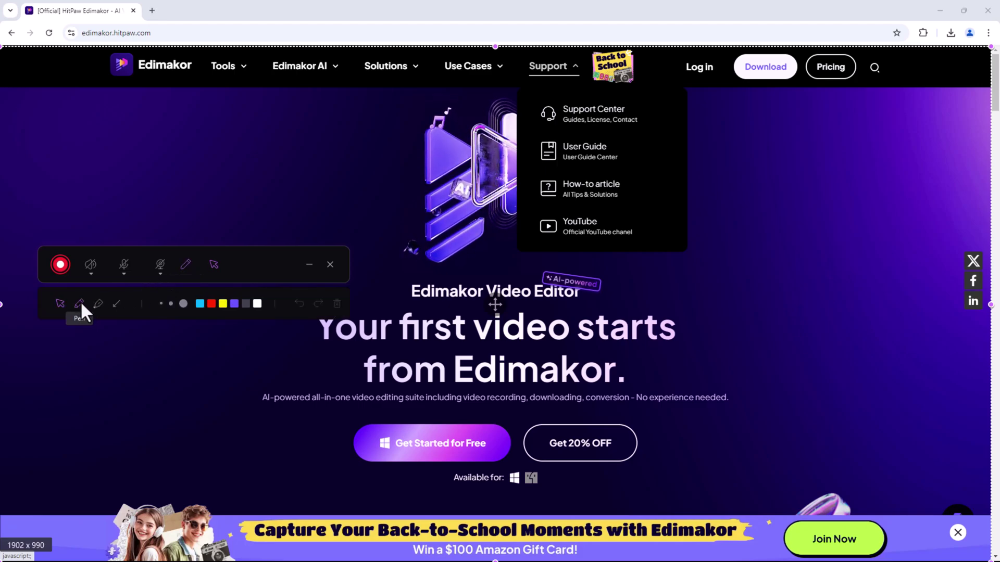
pyautogui.click(212, 303)
pyautogui.click(117, 304)
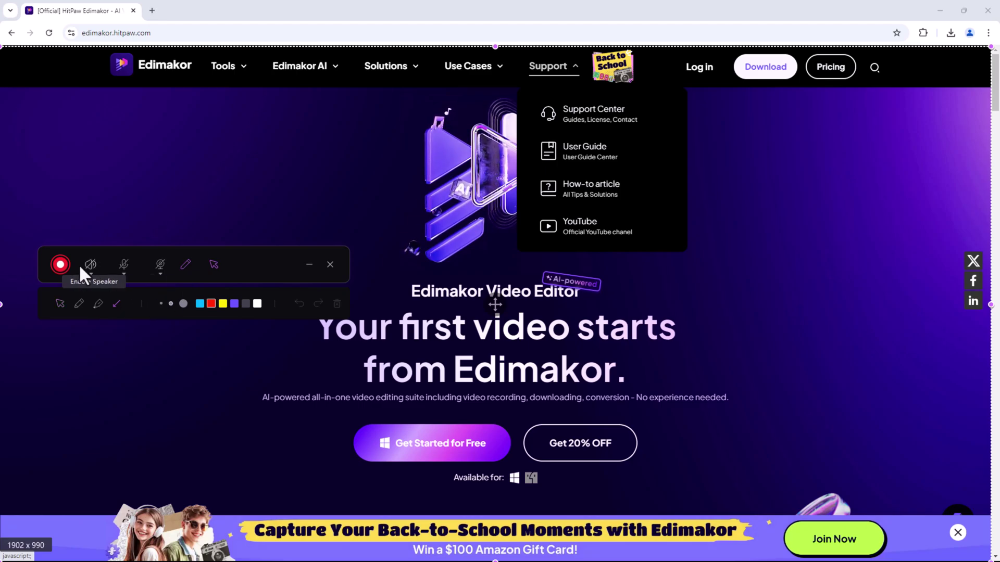
pyautogui.click(59, 263)
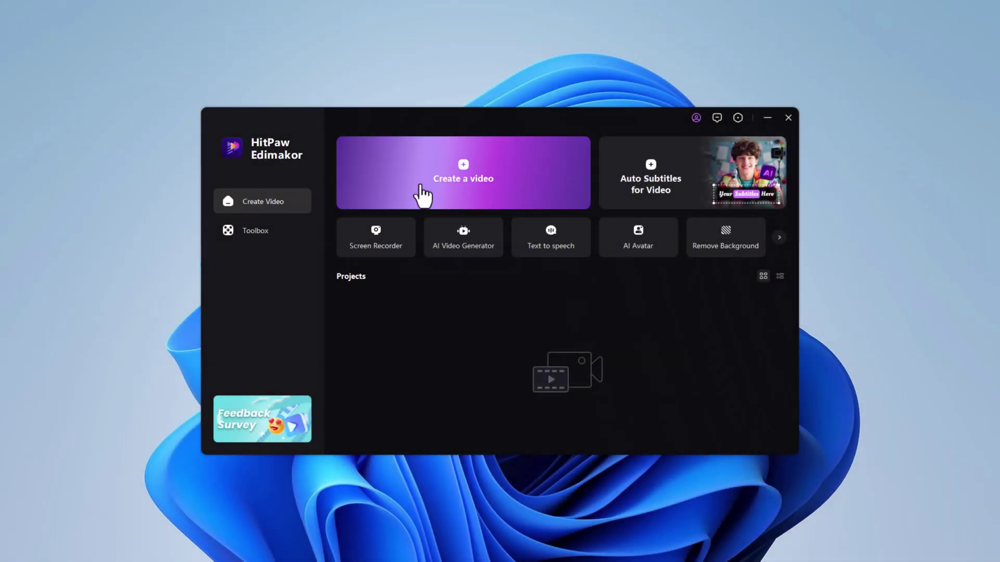
pyautogui.click(498, 171)
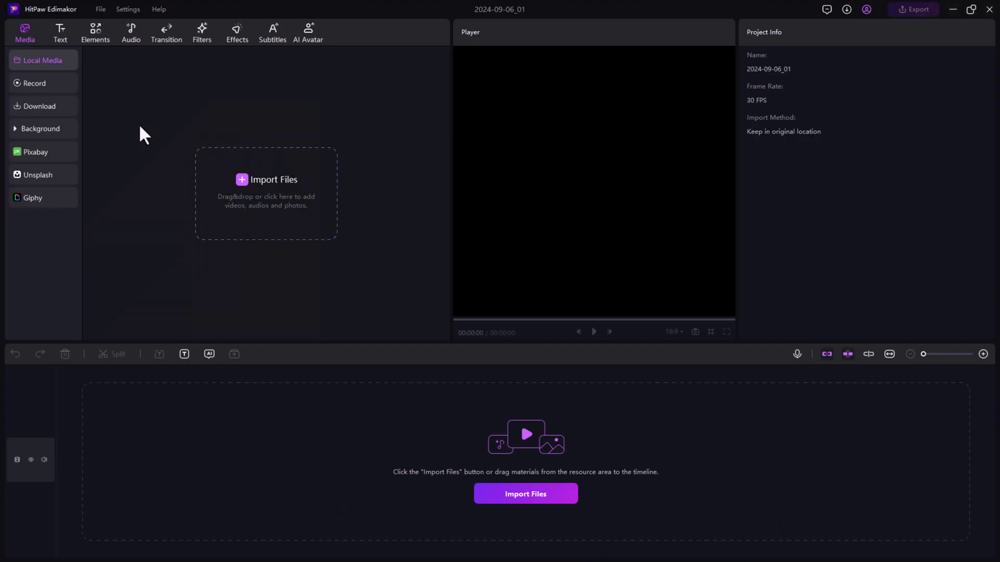
# Step: Import the neon-lit pexels clip onto the timeline and view the Elements library
pyautogui.click(268, 198)
pyautogui.scroll(-3, 263, 183)
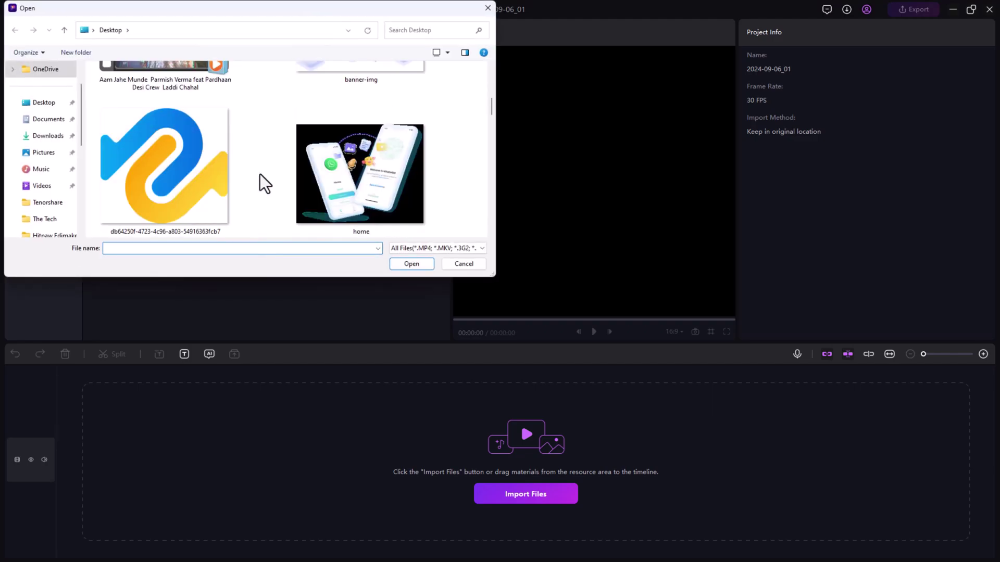
pyautogui.scroll(-3, 117, 202)
pyautogui.moveTo(125, 105); pyautogui.dragTo(108, 439)
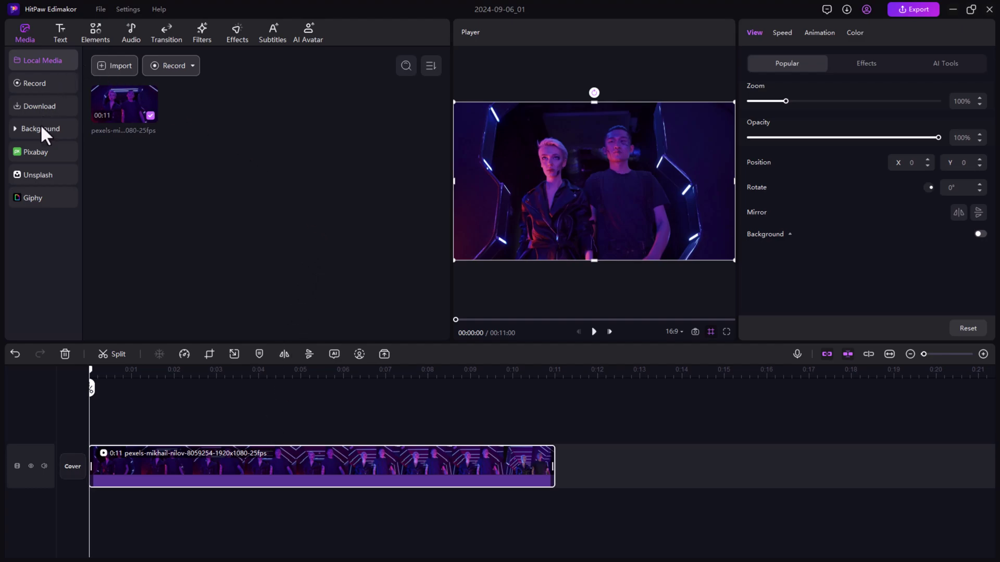
pyautogui.click(94, 33)
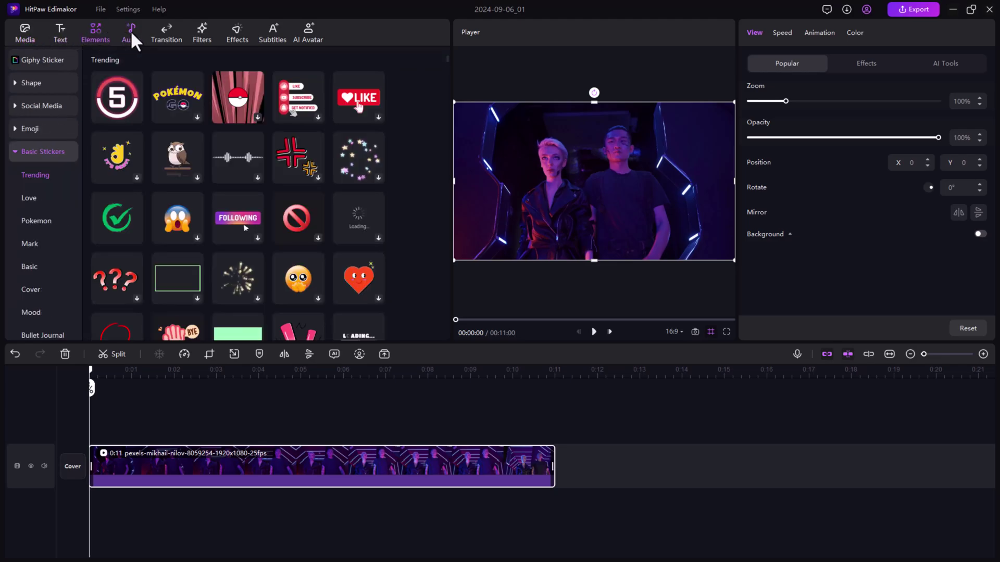
# Step: Browse the Audio, Transition, Filters and Subtitles libraries
pyautogui.click(134, 31)
pyautogui.click(166, 32)
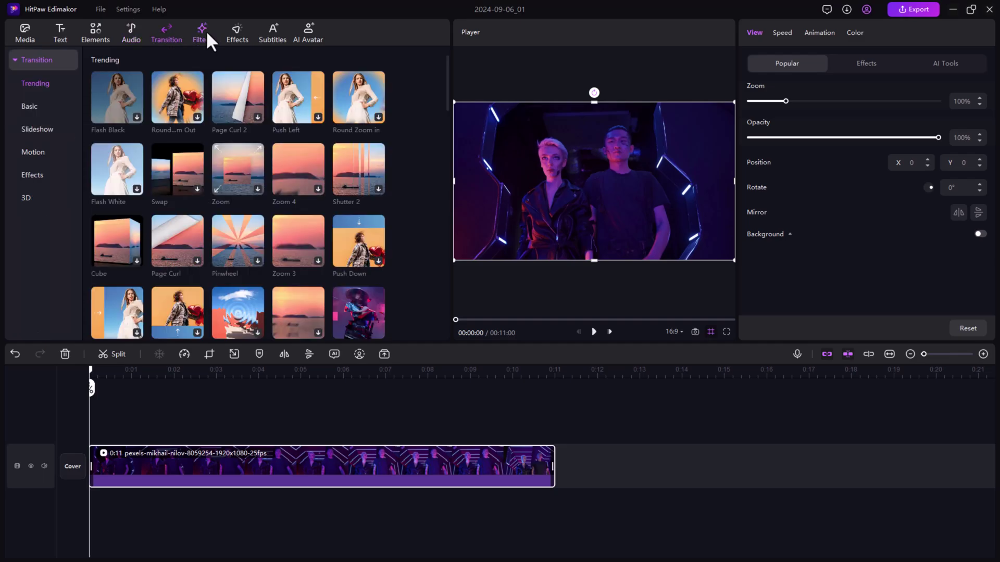
pyautogui.click(208, 35)
pyautogui.click(271, 34)
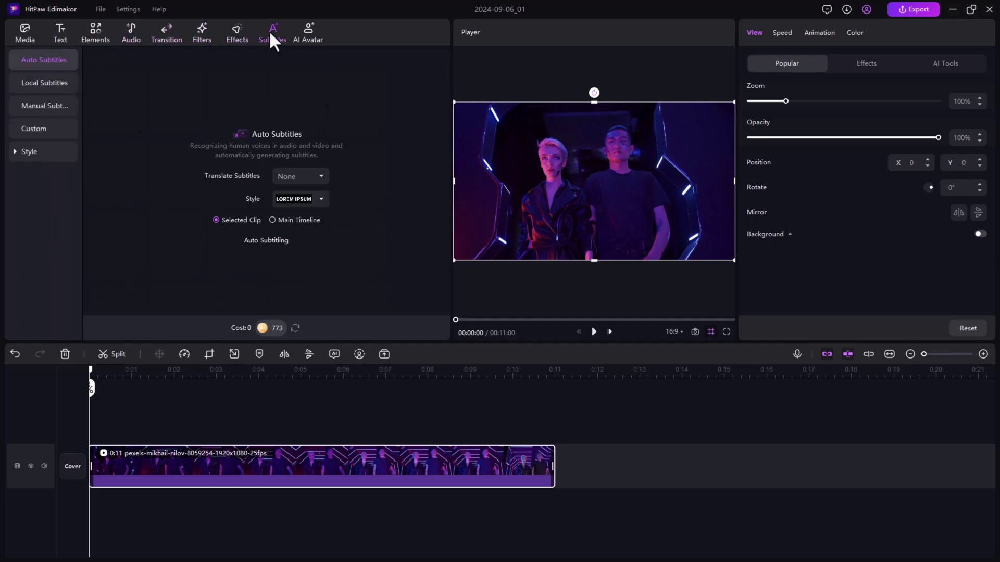
# Step: Look at AI Avatar, then browse the Media Record and Background sections
pyautogui.click(309, 34)
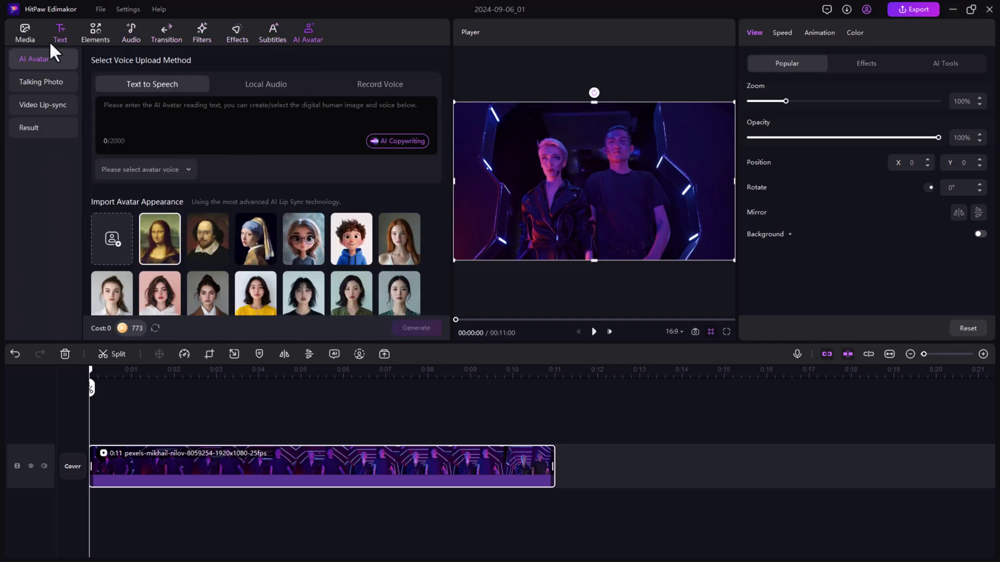
pyautogui.click(26, 35)
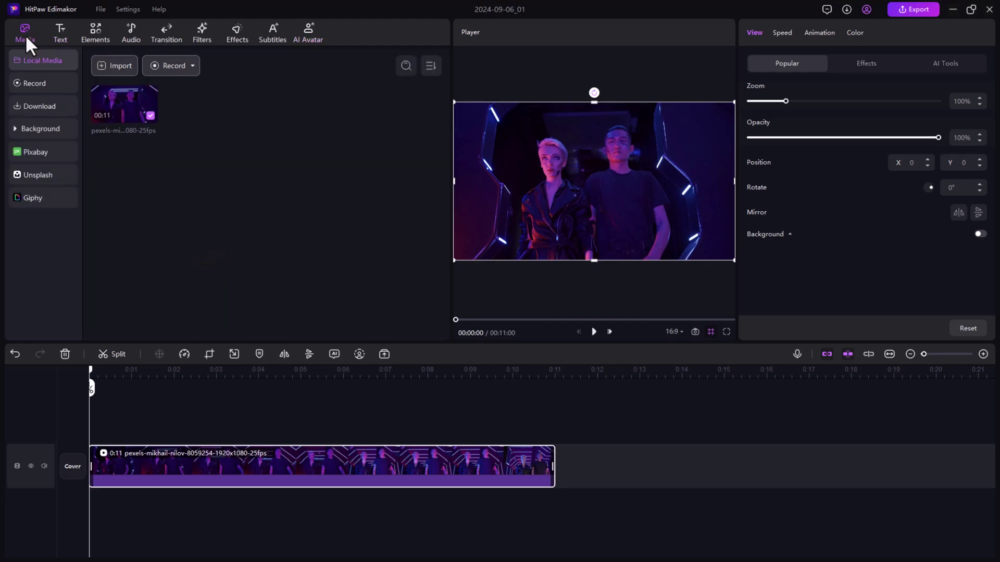
pyautogui.click(27, 84)
pyautogui.click(37, 130)
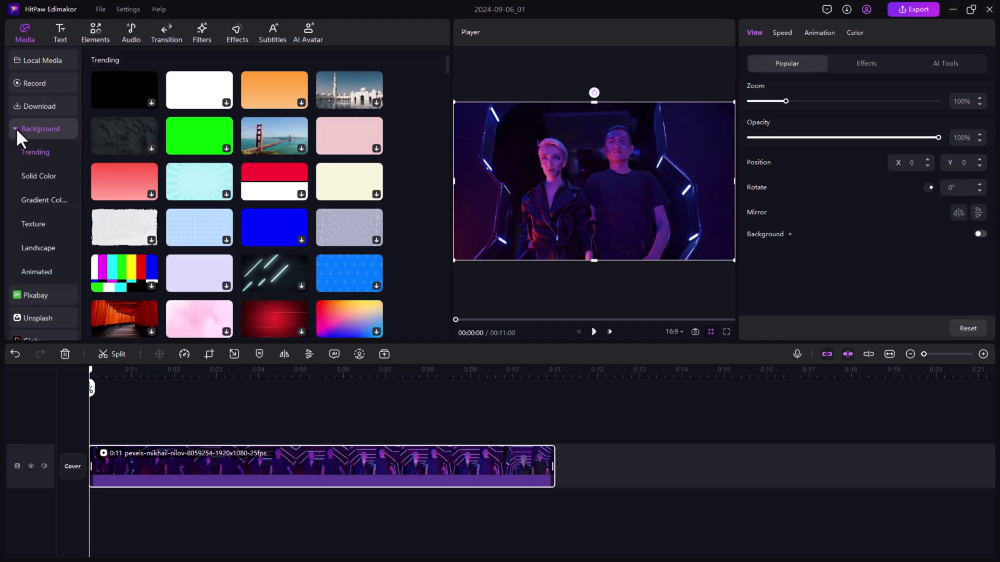
pyautogui.click(18, 135)
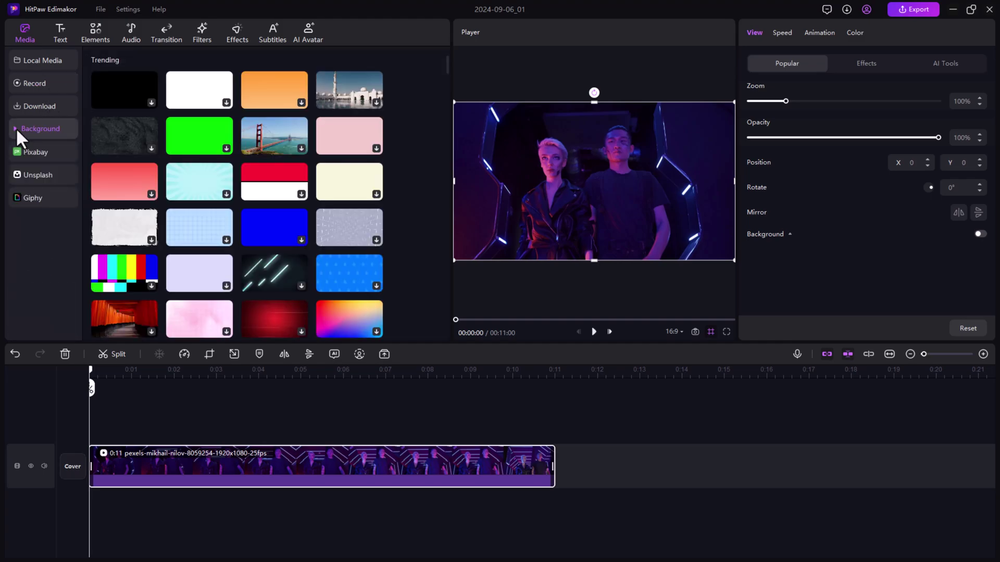
# Step: Browse the Pixabay, Unsplash and Giphy libraries and move the playhead just past one second
pyautogui.click(39, 150)
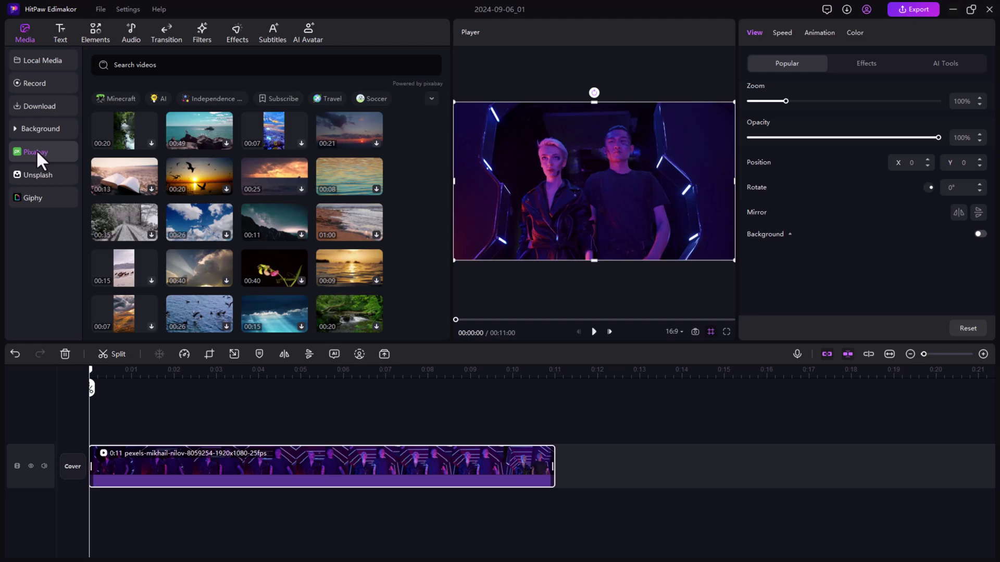
pyautogui.click(38, 174)
pyautogui.click(35, 197)
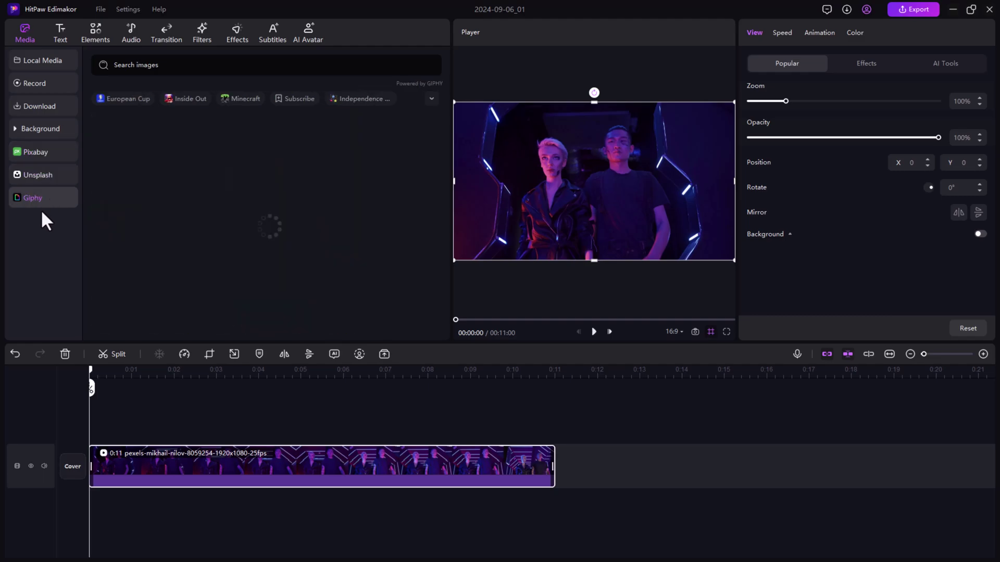
pyautogui.moveTo(91, 388); pyautogui.dragTo(155, 388)
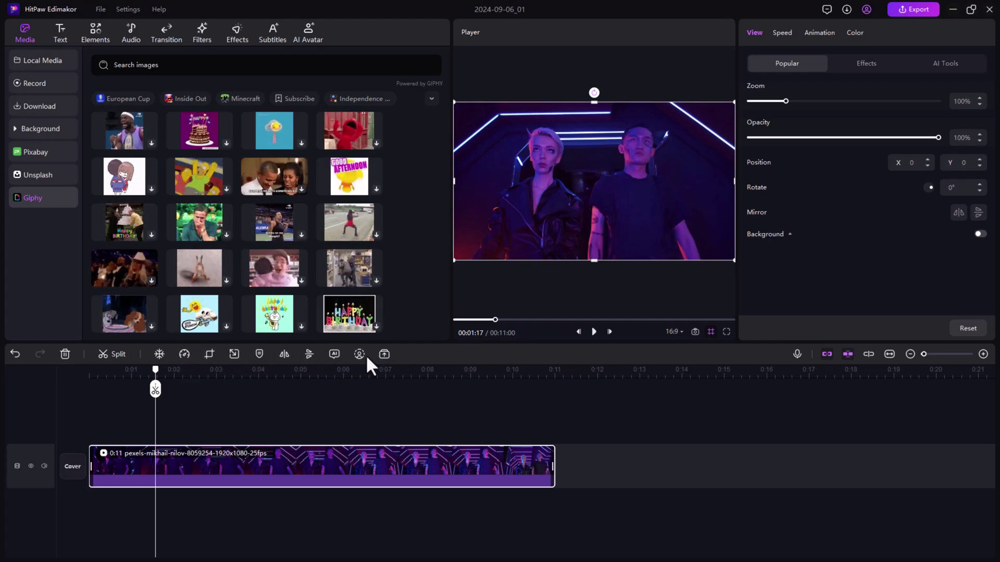
# Step: Split the clip, trim the second part to six seconds, and insert a three-second freeze frame
pyautogui.click(114, 355)
pyautogui.moveTo(155, 389); pyautogui.dragTo(259, 389)
pyautogui.moveTo(552, 467); pyautogui.dragTo(465, 467)
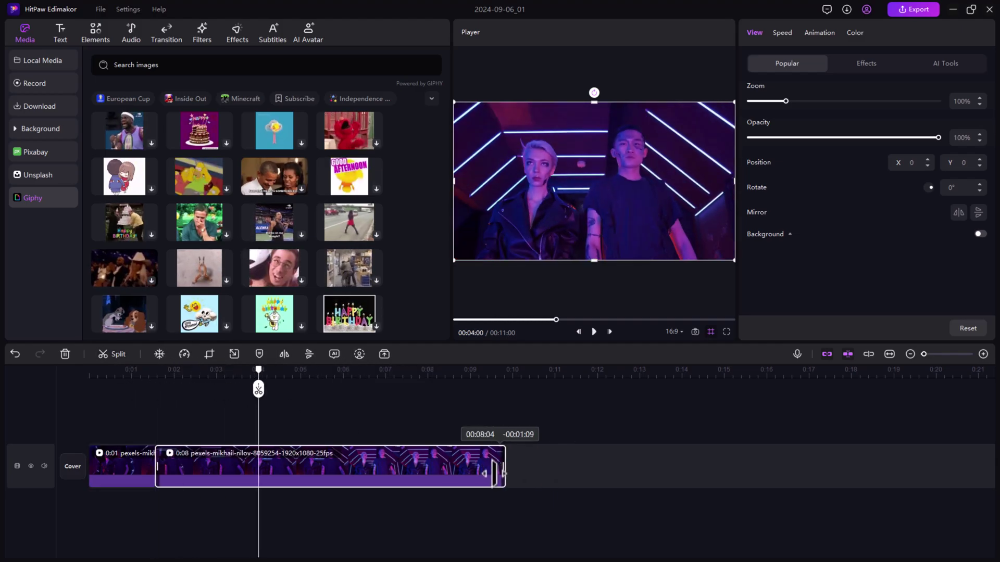
pyautogui.click(167, 459)
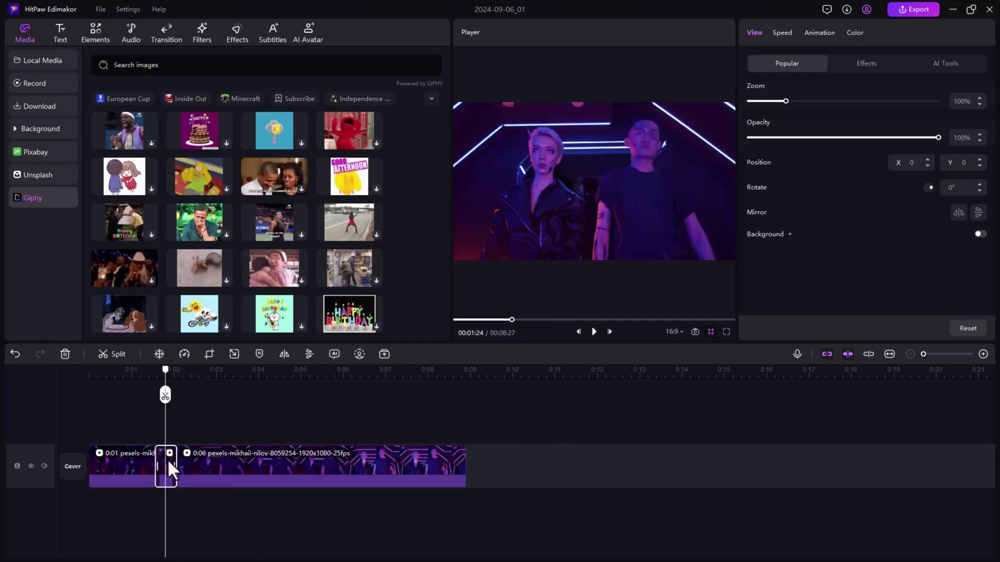
pyautogui.click(159, 354)
pyautogui.click(277, 413)
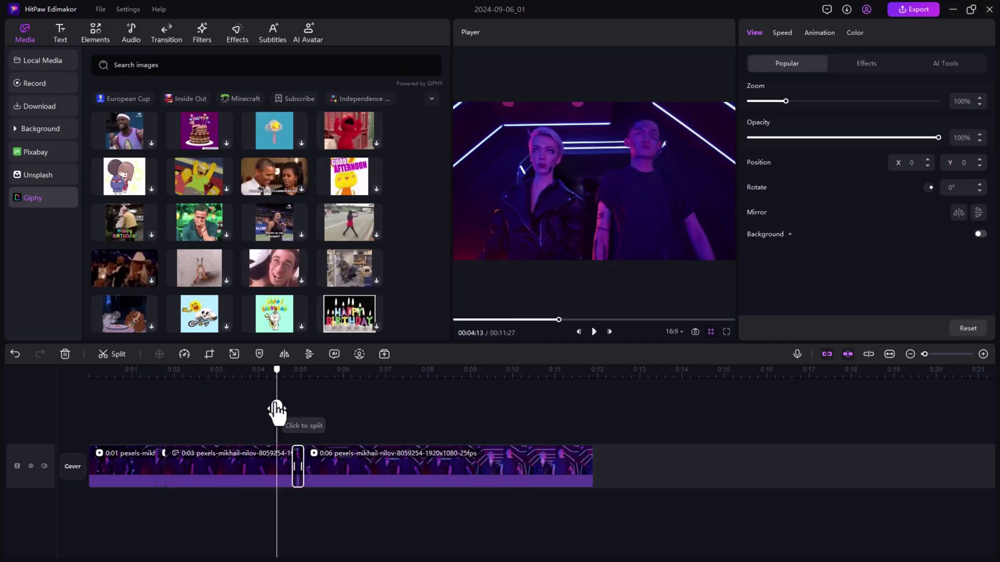
pyautogui.moveTo(277, 413); pyautogui.dragTo(339, 420)
# Step: Shrink and centre the crop box, then preview the Pan & Zoom motion
pyautogui.click(209, 354)
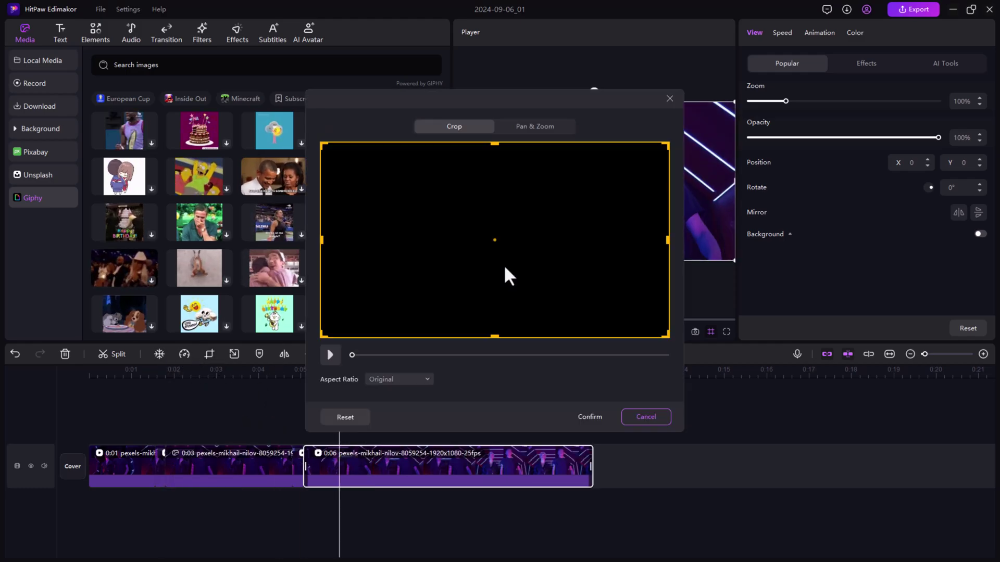
pyautogui.click(534, 127)
pyautogui.click(454, 126)
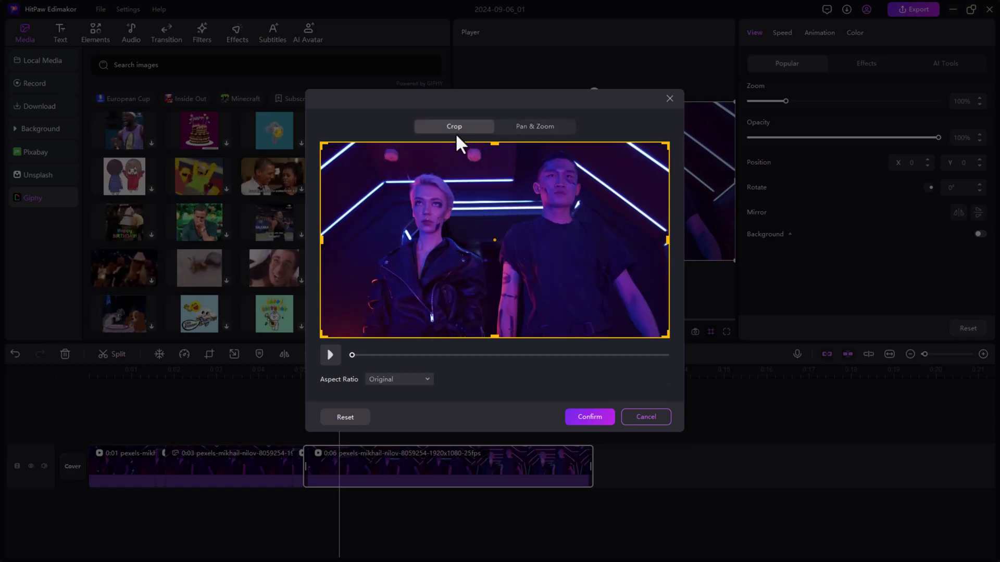
pyautogui.moveTo(321, 338); pyautogui.dragTo(402, 290)
pyautogui.moveTo(513, 217); pyautogui.dragTo(475, 238)
pyautogui.click(524, 125)
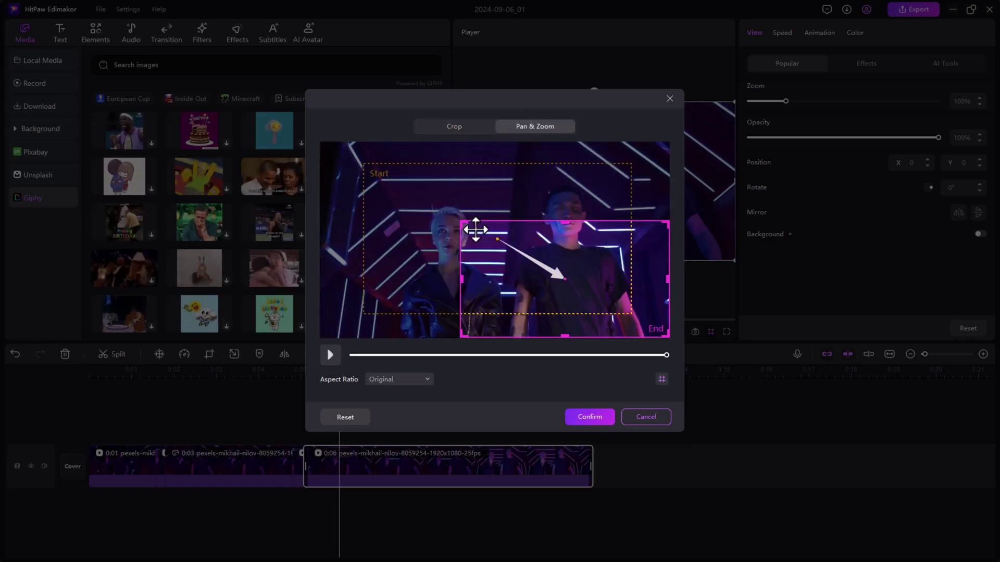
pyautogui.click(330, 355)
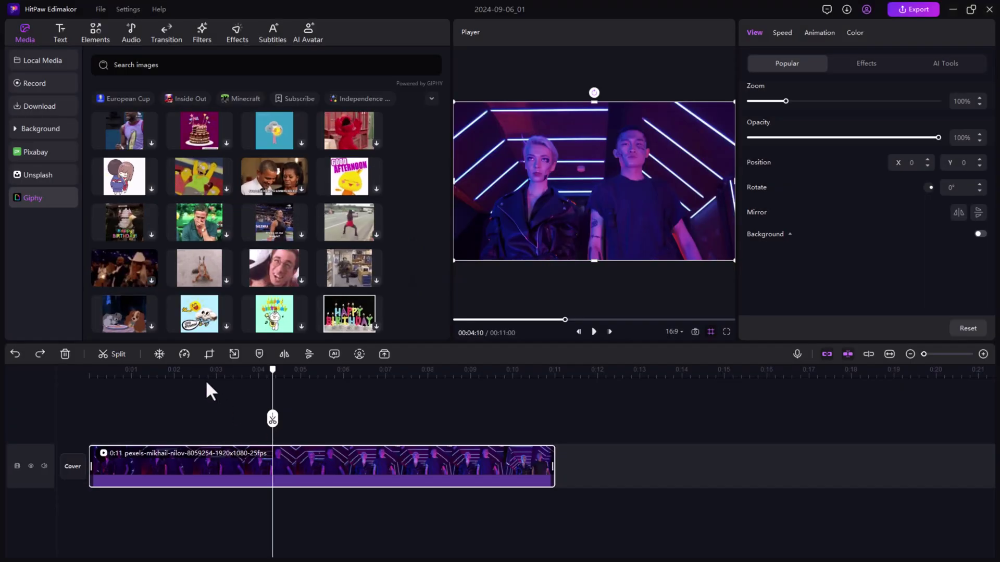
# Step: Speed the clip to 4x, preview it from the start, then undo with Ctrl+Z
pyautogui.click(185, 355)
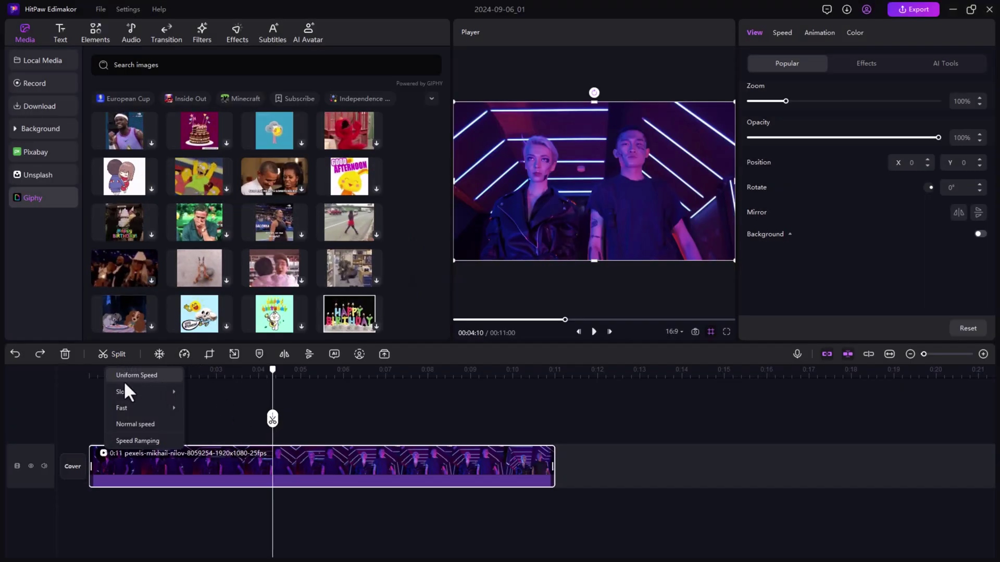
pyautogui.moveTo(141, 409)
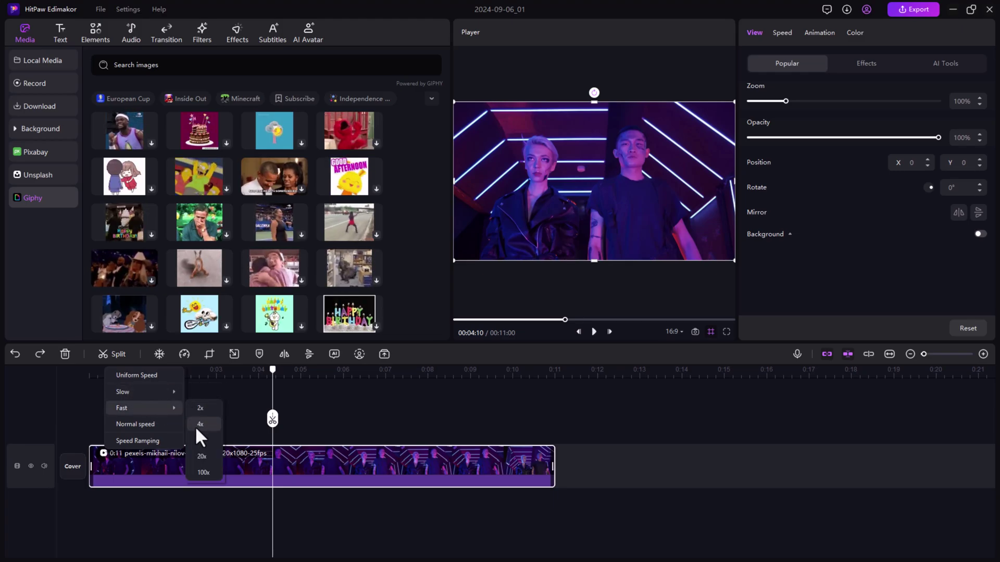
pyautogui.click(197, 423)
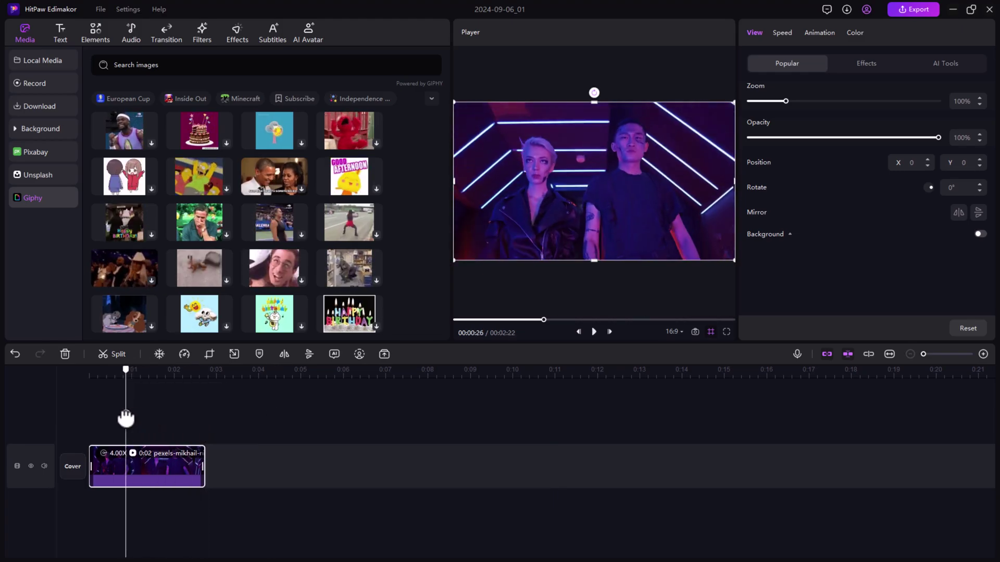
pyautogui.moveTo(205, 424); pyautogui.dragTo(105, 418)
pyautogui.click(594, 331)
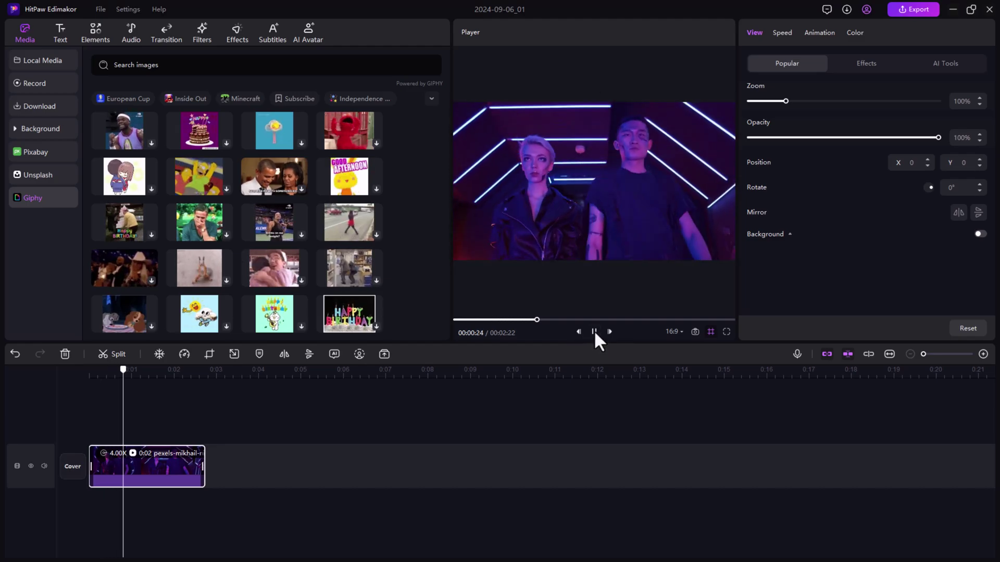
pyautogui.hotkey('ctrl', 'z')
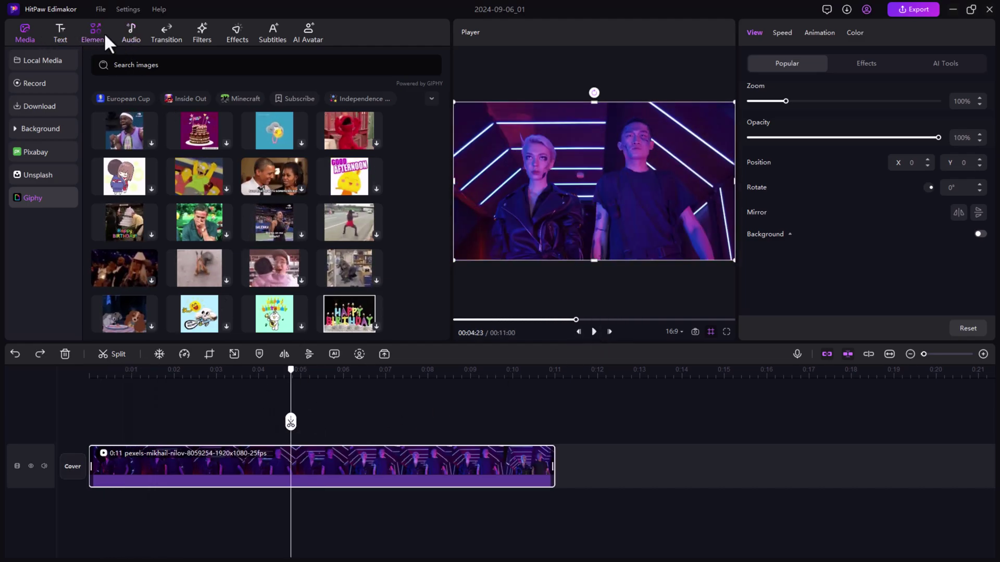
# Step: Browse the WordArt and text template categories, then add the outlined Hello WordArt title to the timeline
pyautogui.click(63, 29)
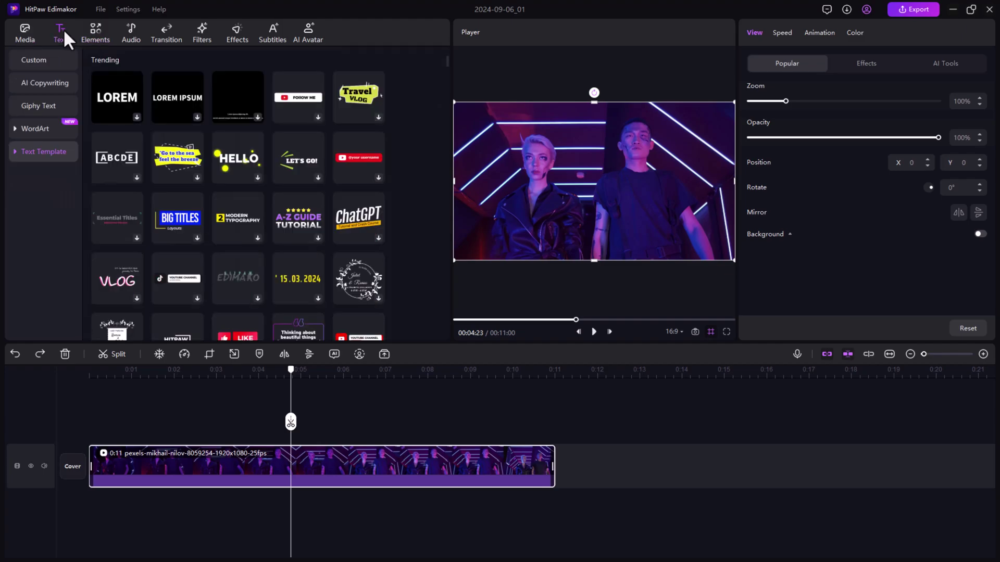
pyautogui.click(35, 128)
pyautogui.click(34, 199)
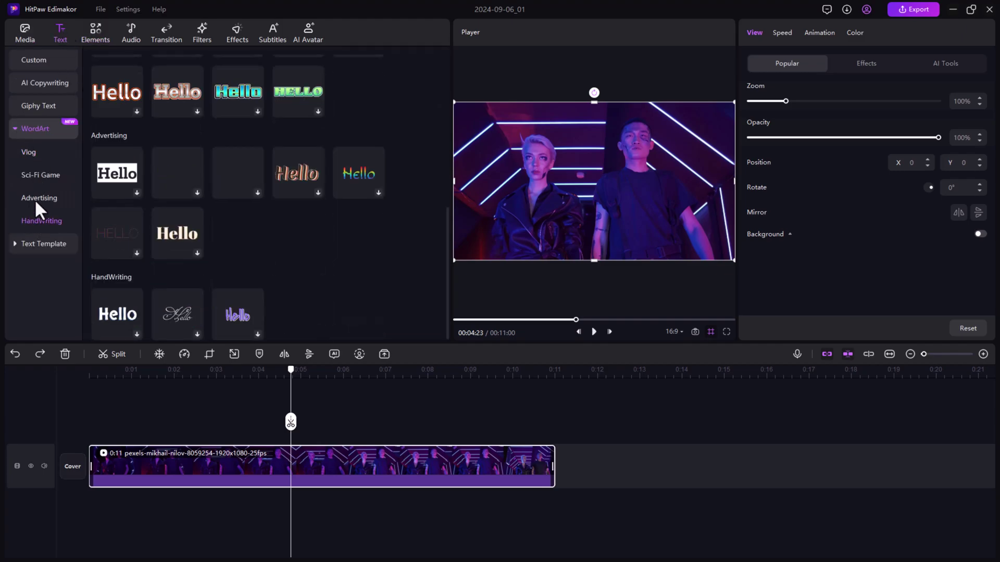
pyautogui.click(19, 244)
pyautogui.click(30, 267)
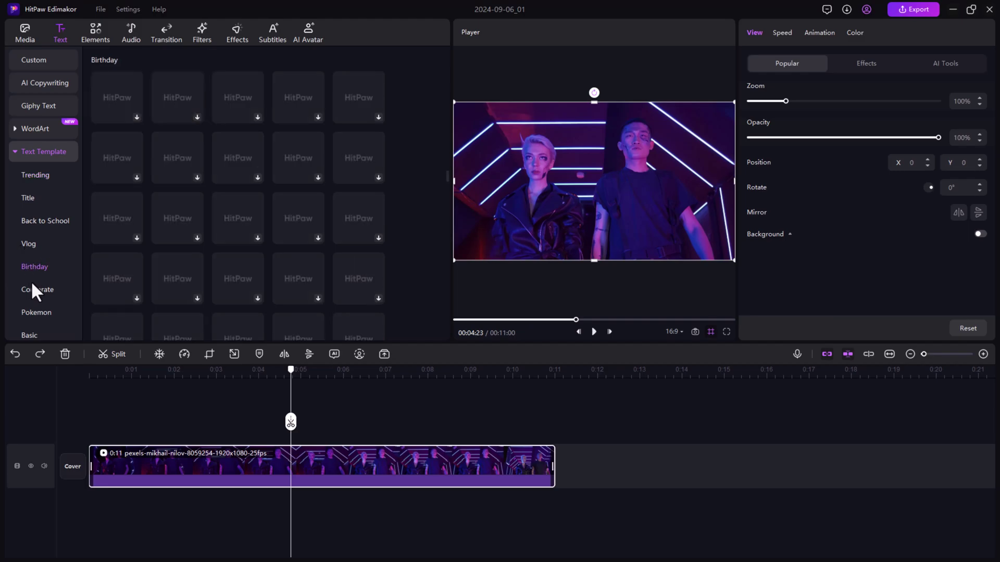
pyautogui.click(31, 288)
pyautogui.click(55, 151)
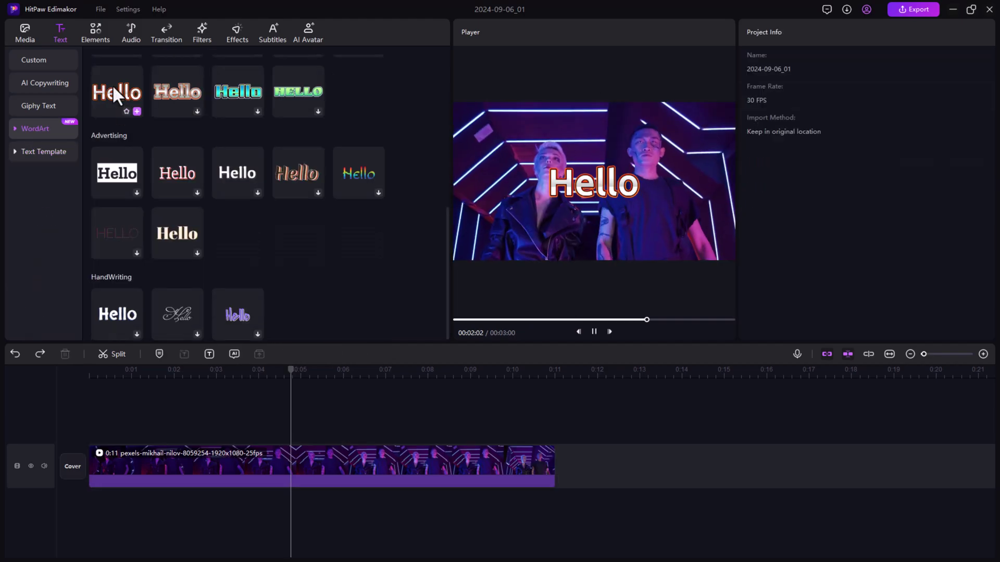
pyautogui.moveTo(114, 90); pyautogui.dragTo(88, 425)
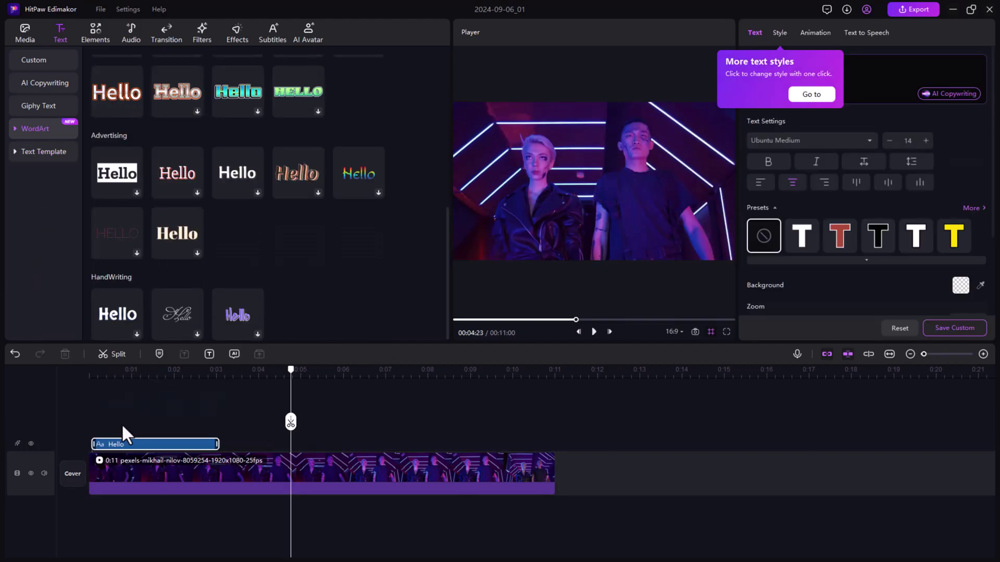
# Step: Change the title to 'Techify' in Baloo Tammudu with the white bordered preset
pyautogui.moveTo(294, 424)
pyautogui.mouseDown()
pyautogui.moveTo(149, 422)
pyautogui.moveTo(173, 422)
pyautogui.mouseUp()
pyautogui.click(753, 32)
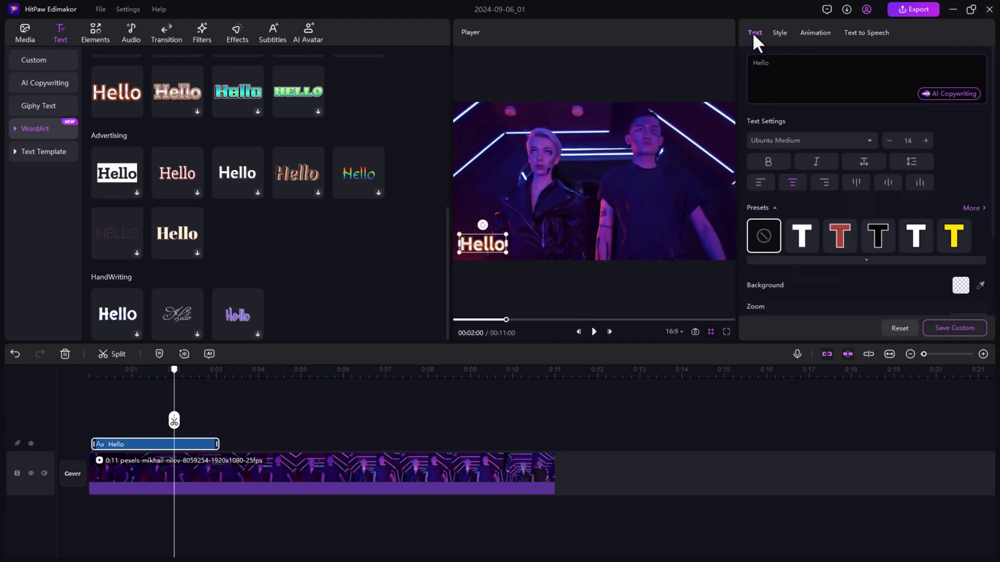
pyautogui.click(817, 70)
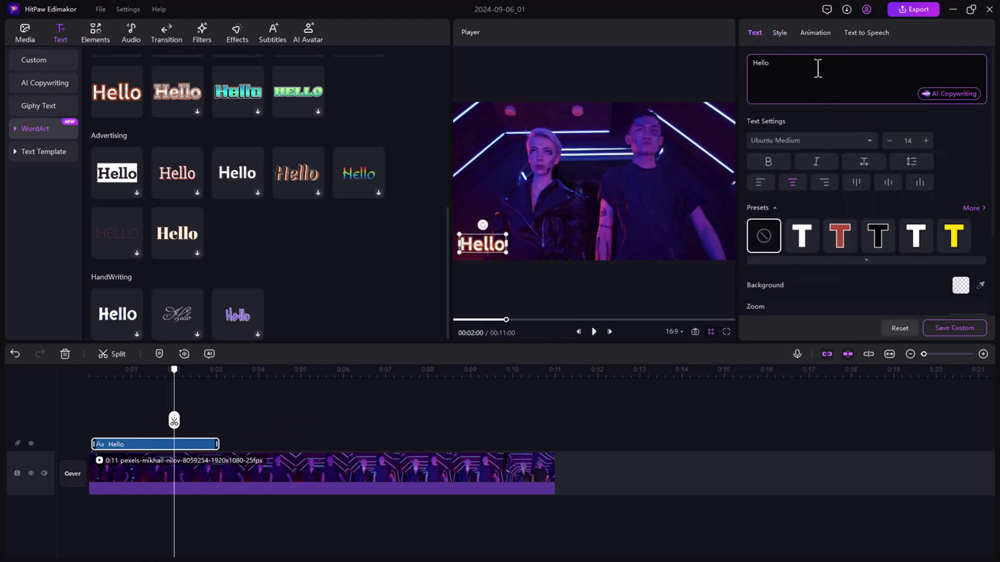
pyautogui.press('BackSpace')
pyautogui.write('Techify')
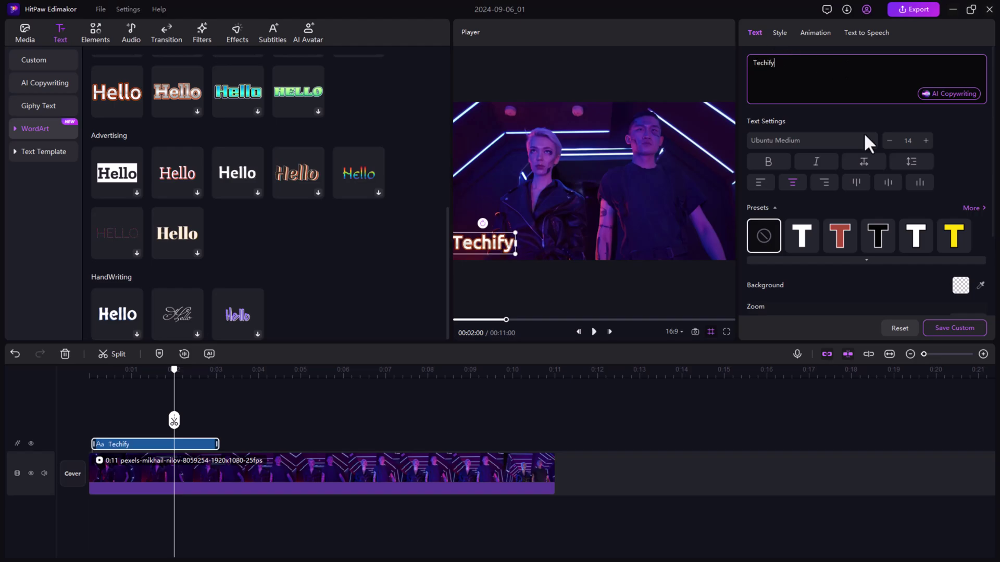
pyautogui.click(868, 140)
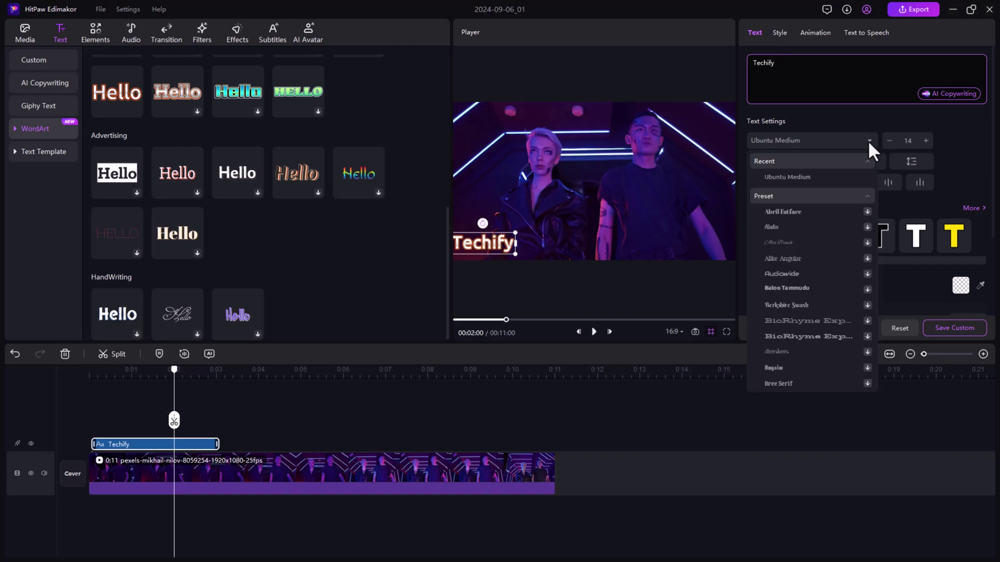
pyautogui.click(784, 285)
pyautogui.scroll(-2, 818, 202)
pyautogui.click(904, 125)
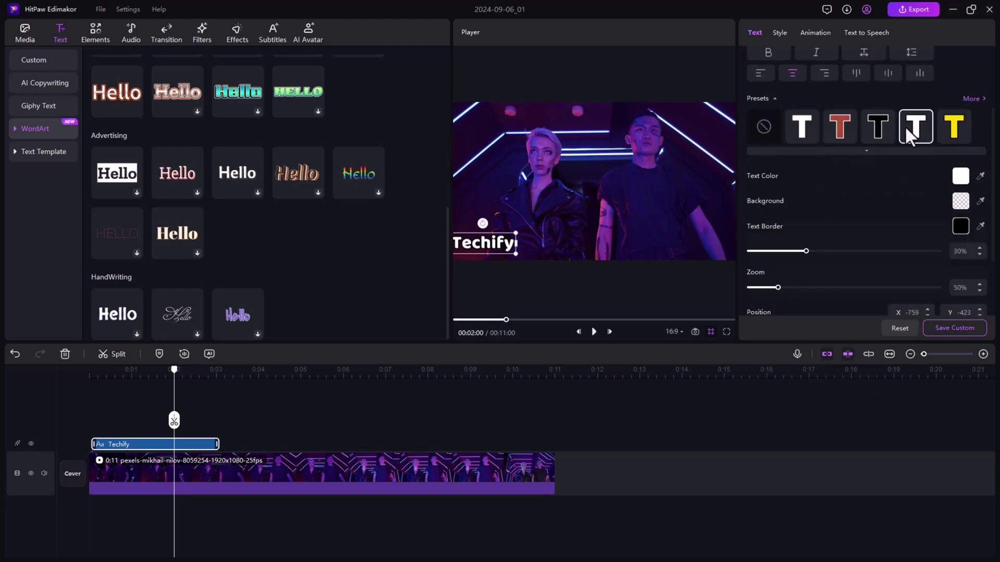
pyautogui.scroll(-2, 908, 197)
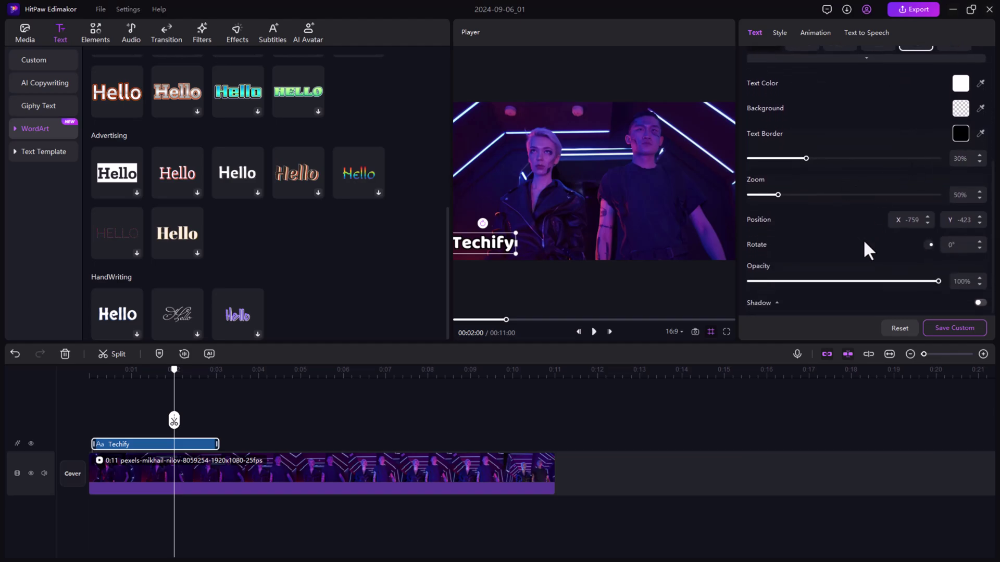
# Step: Search Giphy Text for 'techify' and bring up the title's Animation presets
pyautogui.click(41, 105)
pyautogui.click(187, 66)
pyautogui.write('techify')
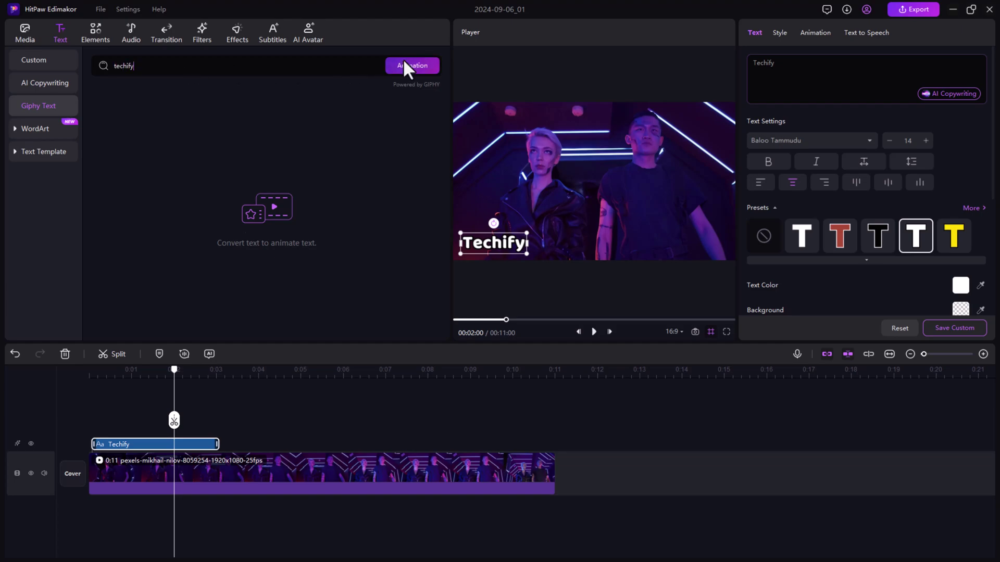
pyautogui.click(404, 63)
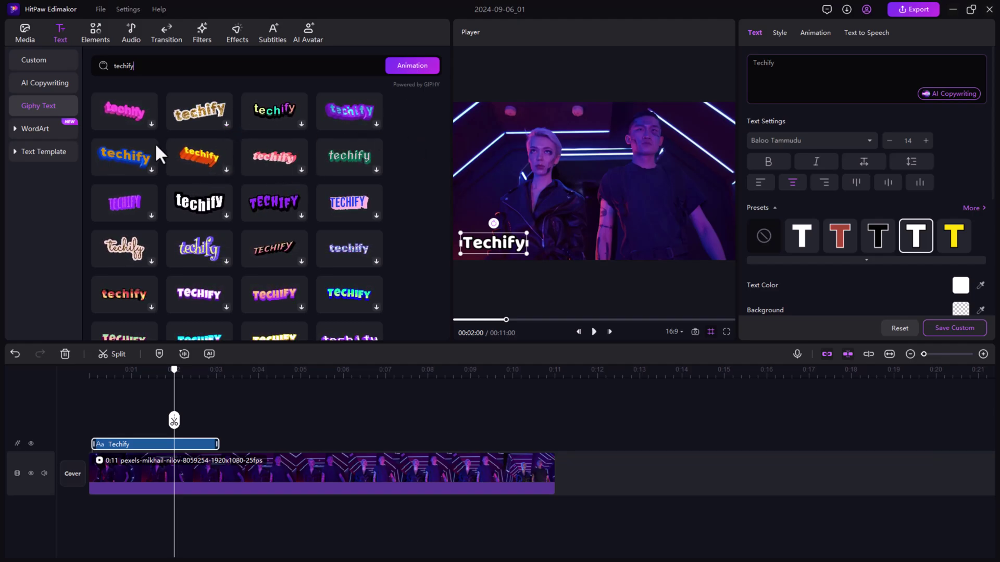
pyautogui.scroll(-1, 326, 234)
pyautogui.scroll(1, 326, 230)
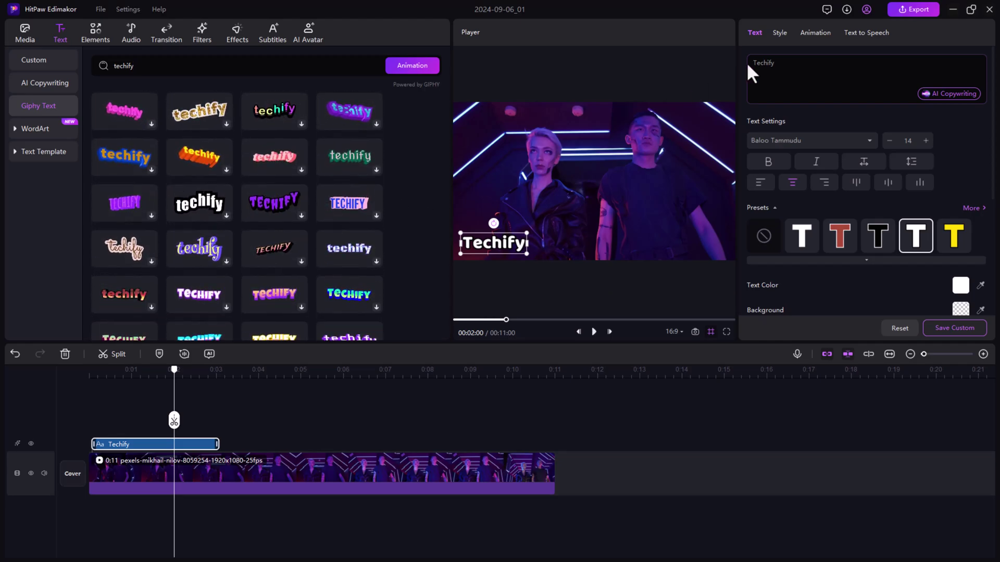
pyautogui.click(815, 32)
pyautogui.scroll(-5, 194, 218)
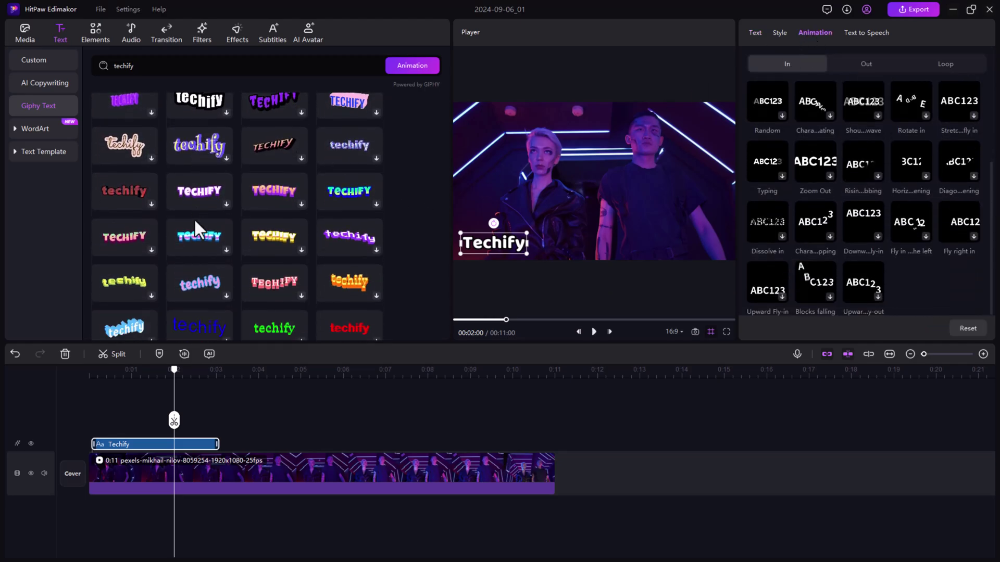
pyautogui.scroll(-2, 194, 218)
pyautogui.scroll(3, 880, 95)
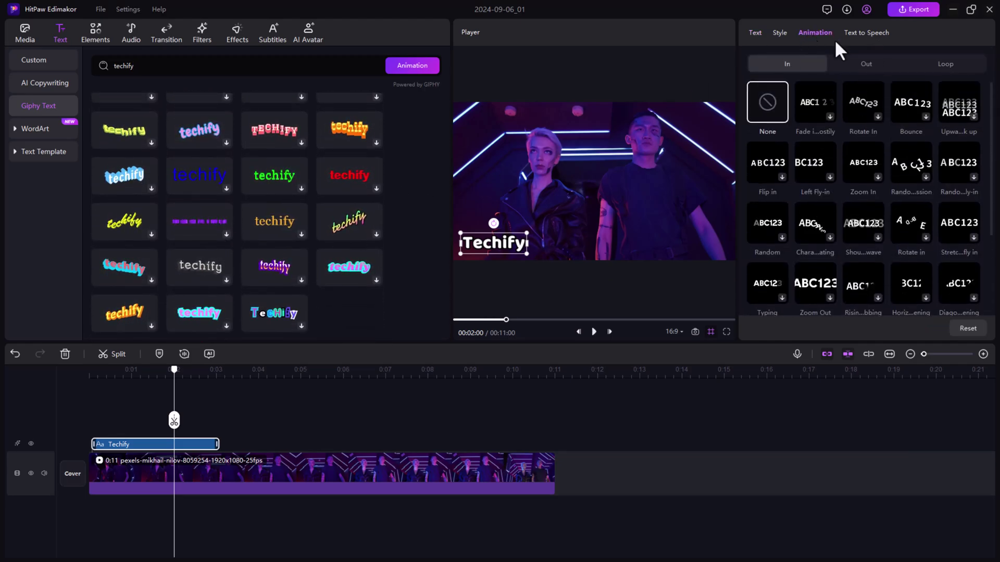
# Step: Generate an AI Copywriting YouTube script from a prompt about Edimakor
pyautogui.click(39, 81)
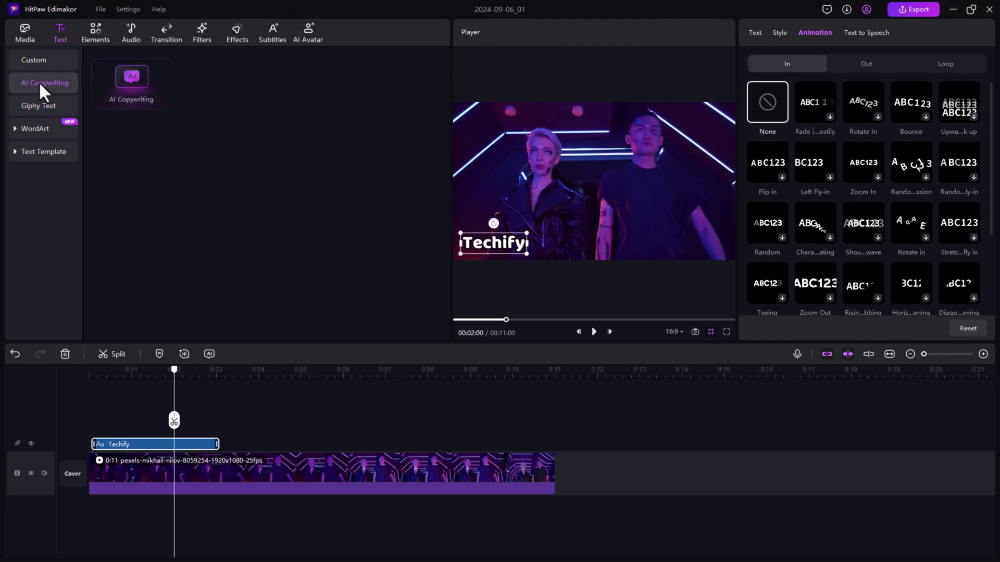
pyautogui.click(117, 78)
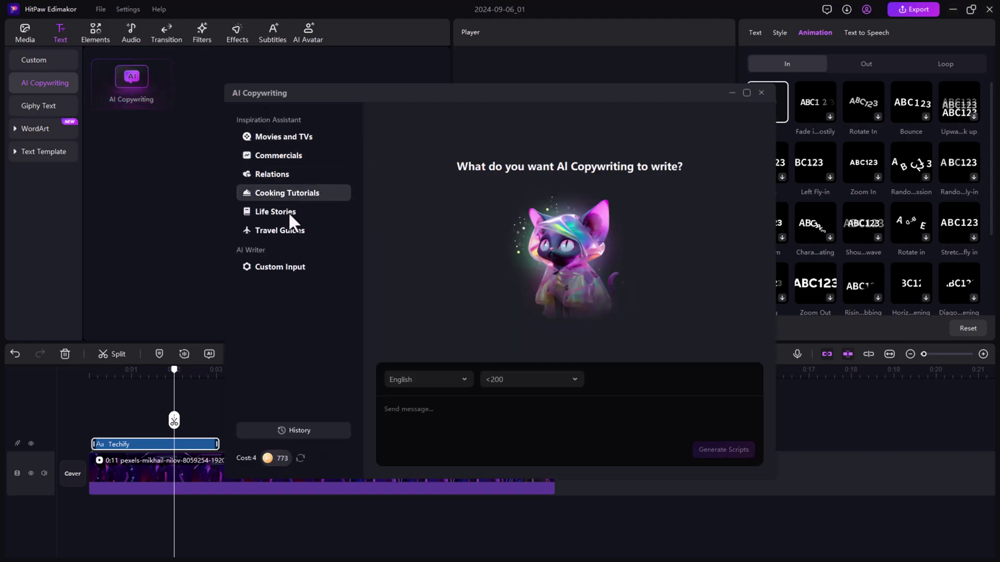
pyautogui.click(463, 415)
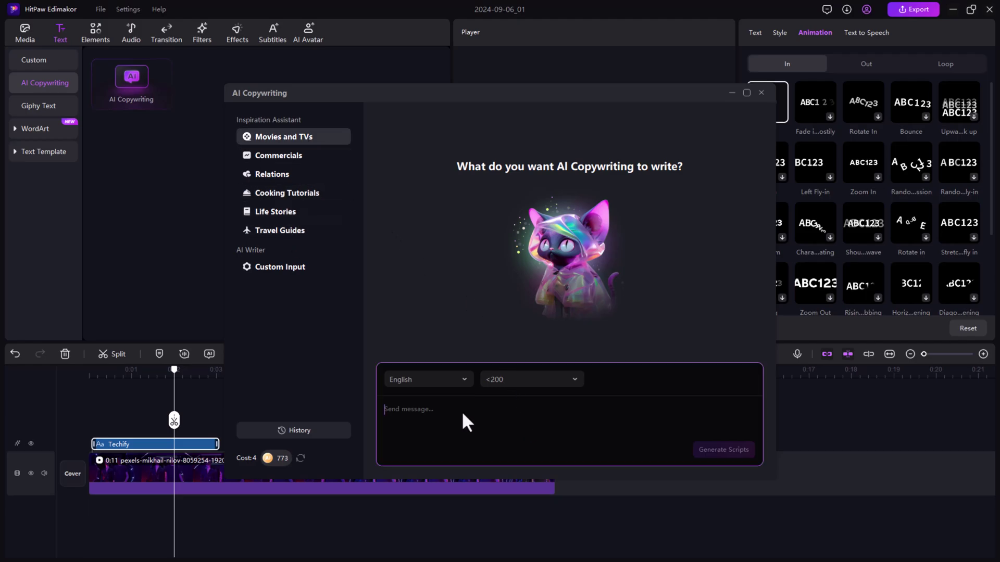
pyautogui.write('write')
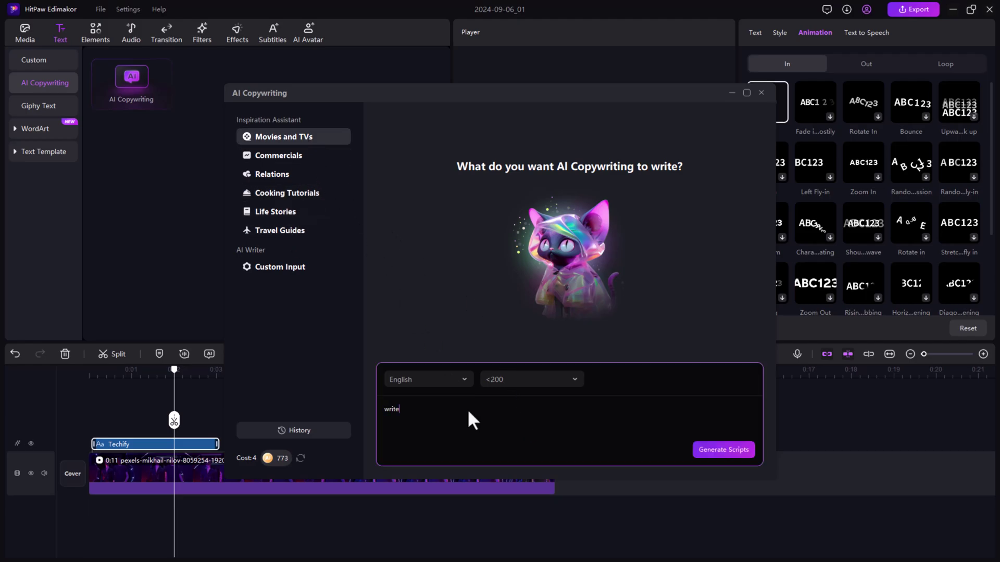
pyautogui.write(' a youtube ')
pyautogui.write(' edimakor')
pyautogui.click(745, 453)
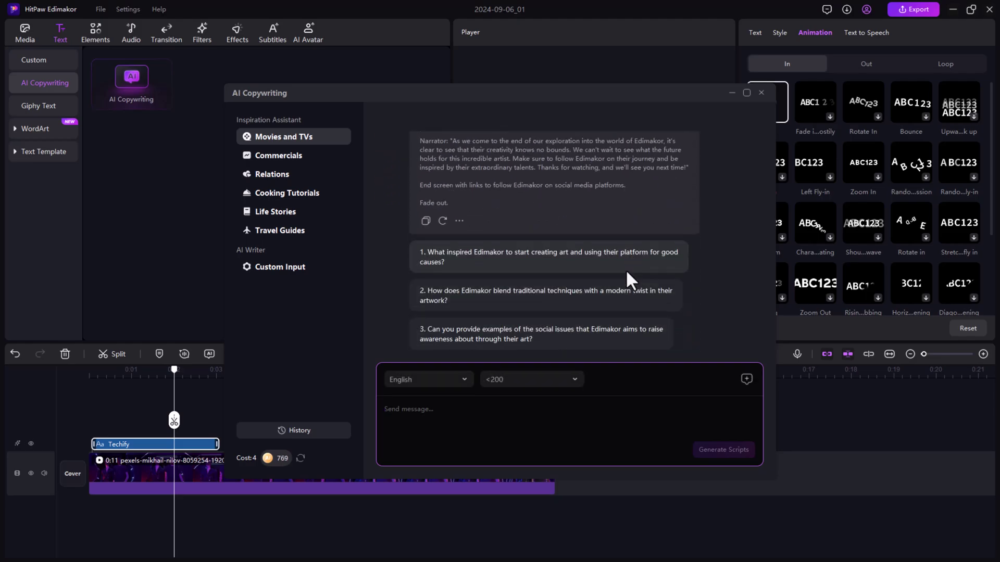
pyautogui.scroll(5, 626, 270)
pyautogui.scroll(-5, 516, 270)
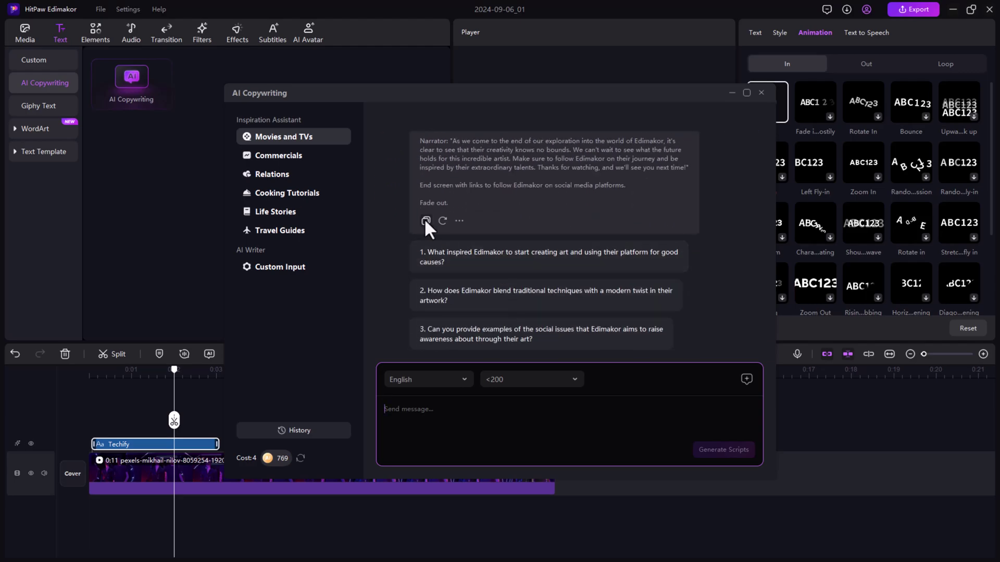
# Step: Keep English as output language, close the writer, undo, and show Elements stickers
pyautogui.click(453, 383)
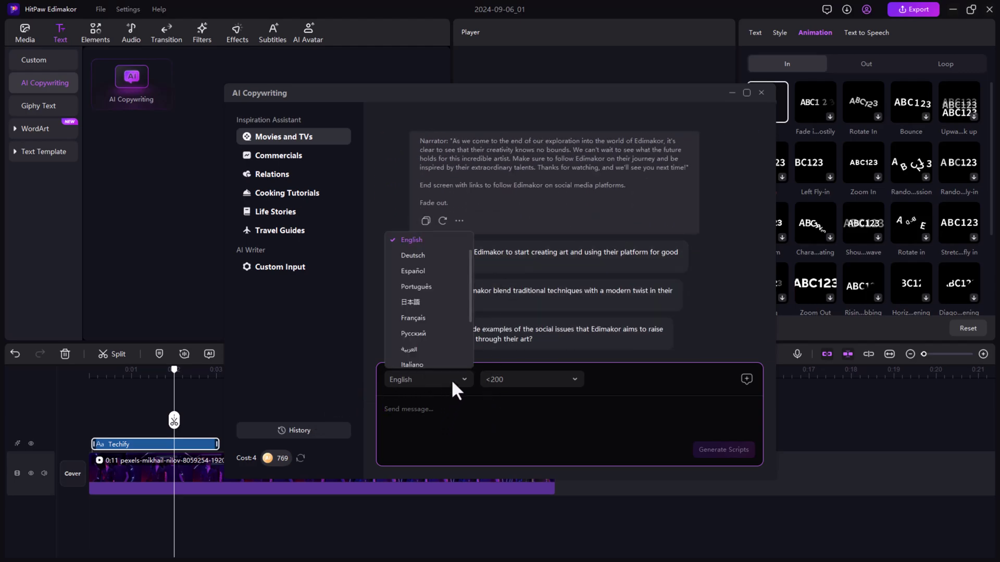
pyautogui.scroll(-2, 426, 287)
pyautogui.scroll(-2, 426, 288)
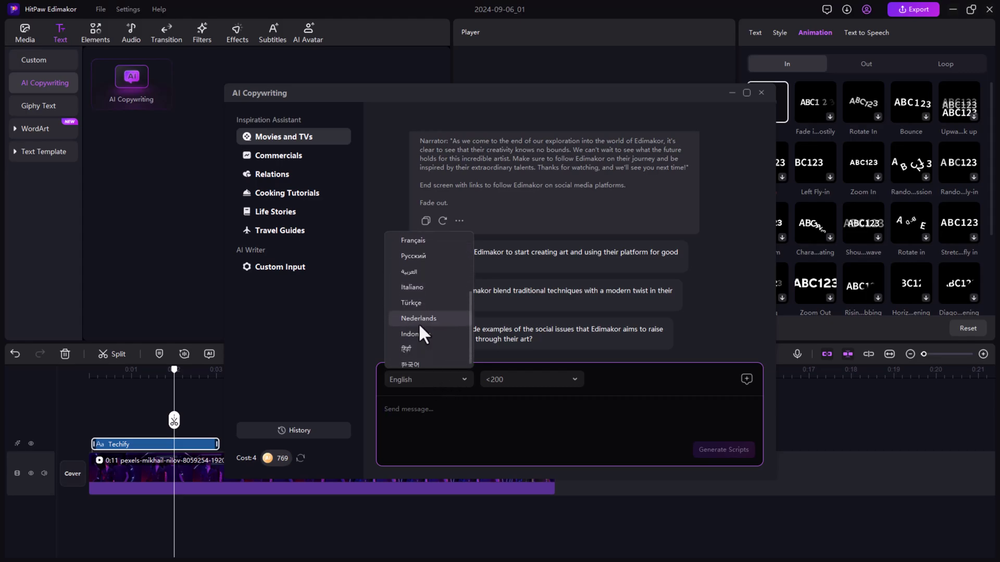
pyautogui.click(727, 317)
pyautogui.click(761, 93)
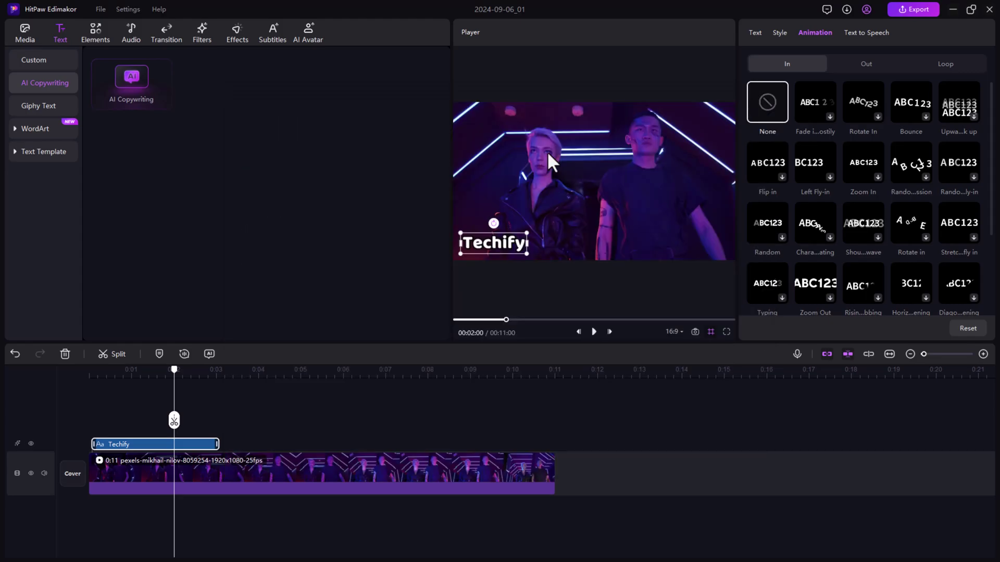
pyautogui.hotkey('ctrl', 'z')
pyautogui.click(90, 33)
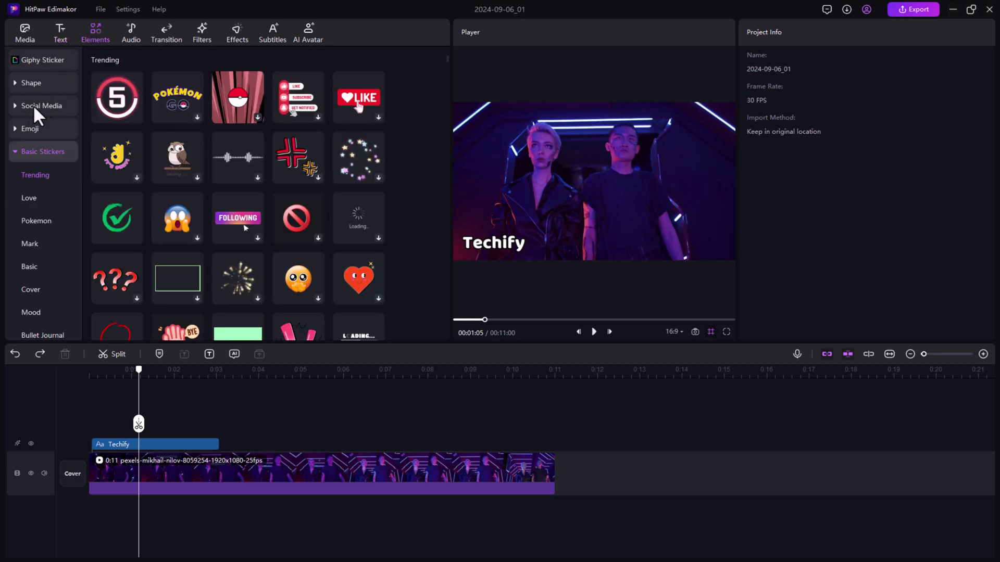
# Step: Browse the Shape stickers: custom arrows, progress bars, arrows and basic shapes
pyautogui.click(16, 82)
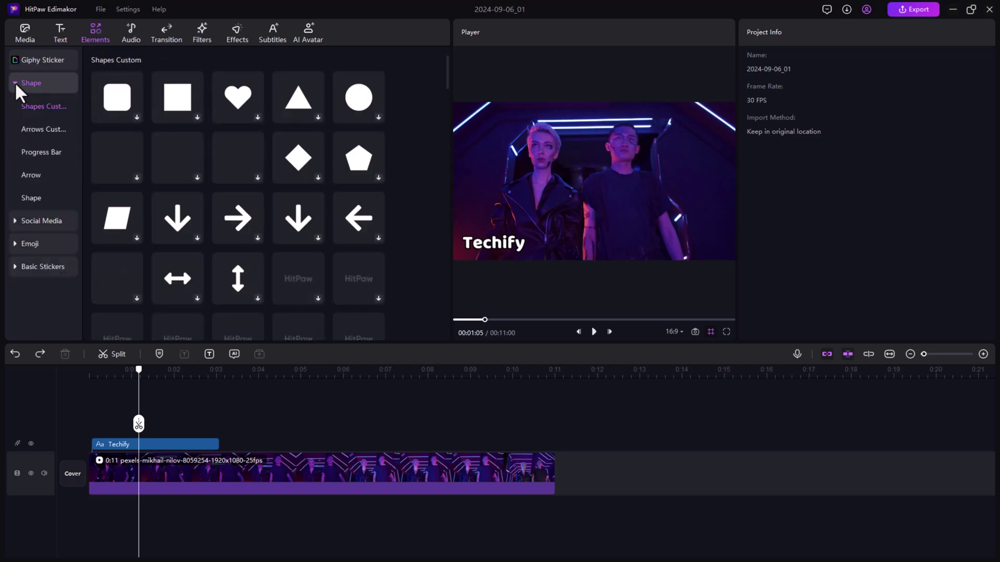
pyautogui.click(35, 130)
pyautogui.click(35, 149)
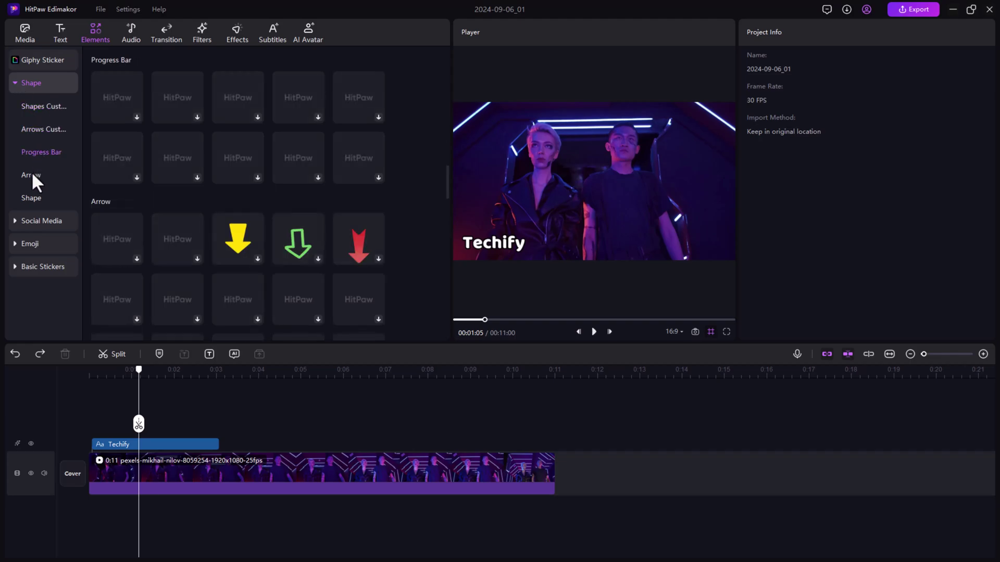
pyautogui.click(31, 178)
pyautogui.click(25, 202)
# Step: Browse Social Media stickers, then the Kawaii and symbol Emoji stickers
pyautogui.click(11, 222)
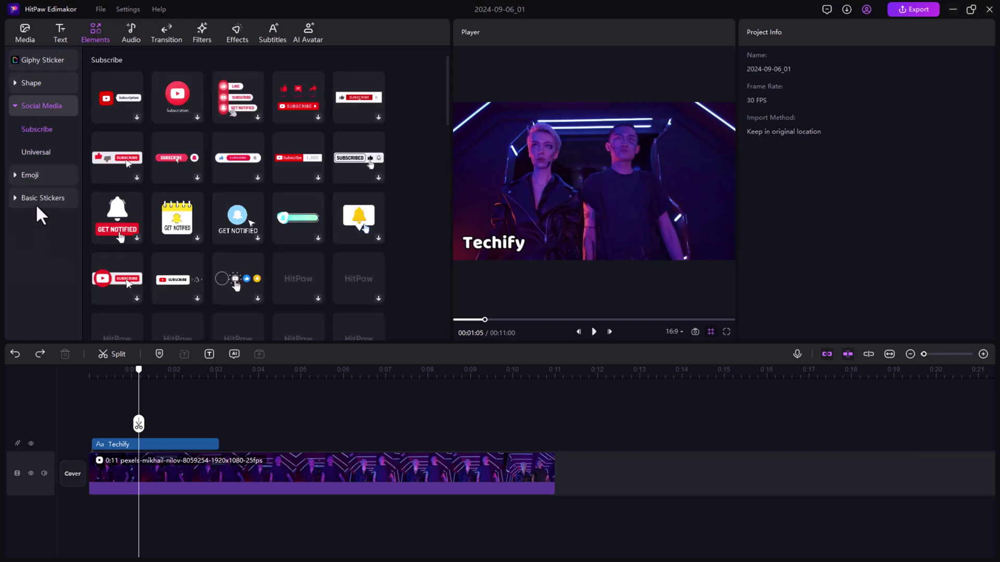
pyautogui.click(24, 175)
pyautogui.click(31, 198)
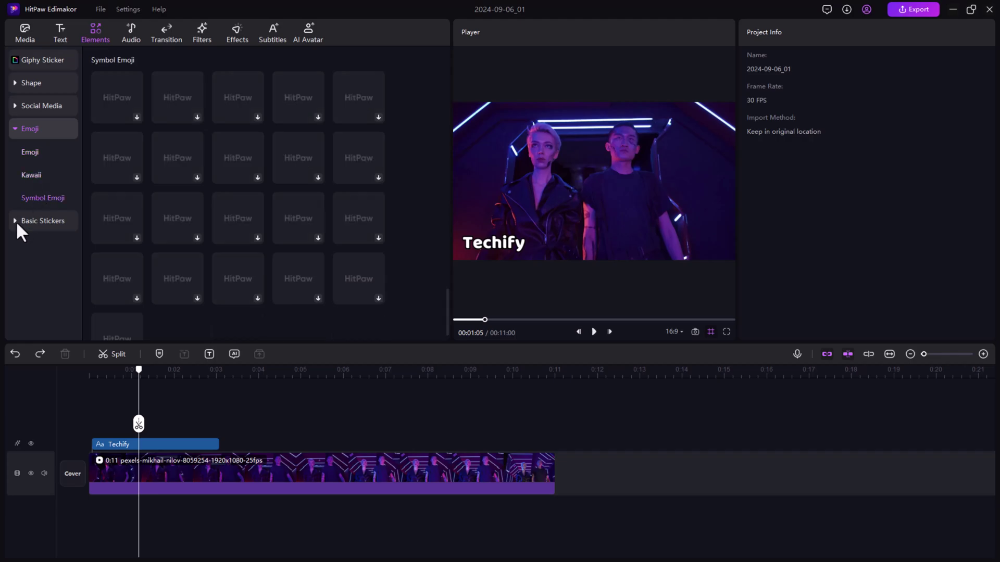
pyautogui.click(16, 222)
pyautogui.scroll(-3, 28, 251)
pyautogui.scroll(-4, 28, 253)
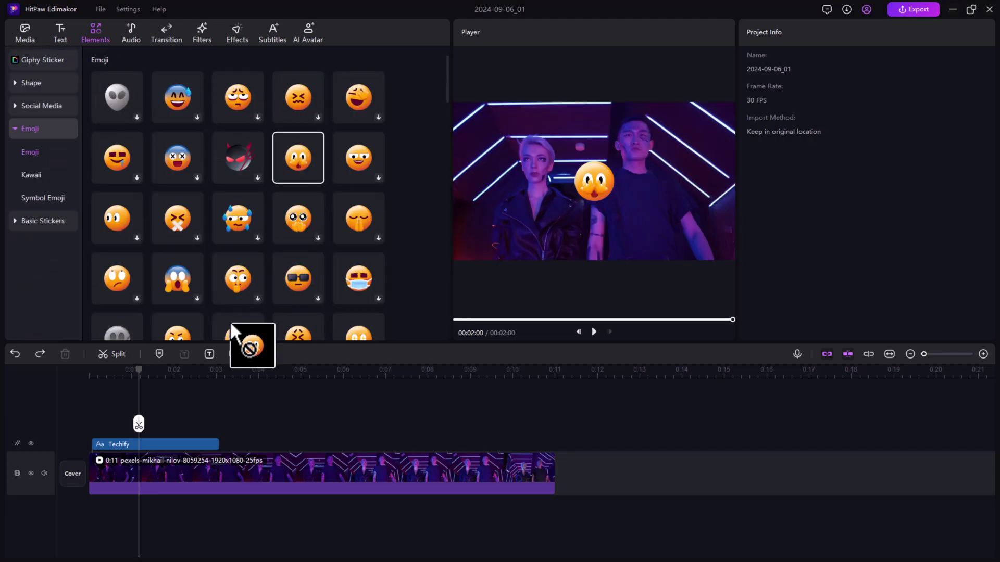
pyautogui.moveTo(231, 324)
pyautogui.mouseDown()
pyautogui.moveTo(142, 405)
pyautogui.moveTo(91, 427)
pyautogui.mouseUp()
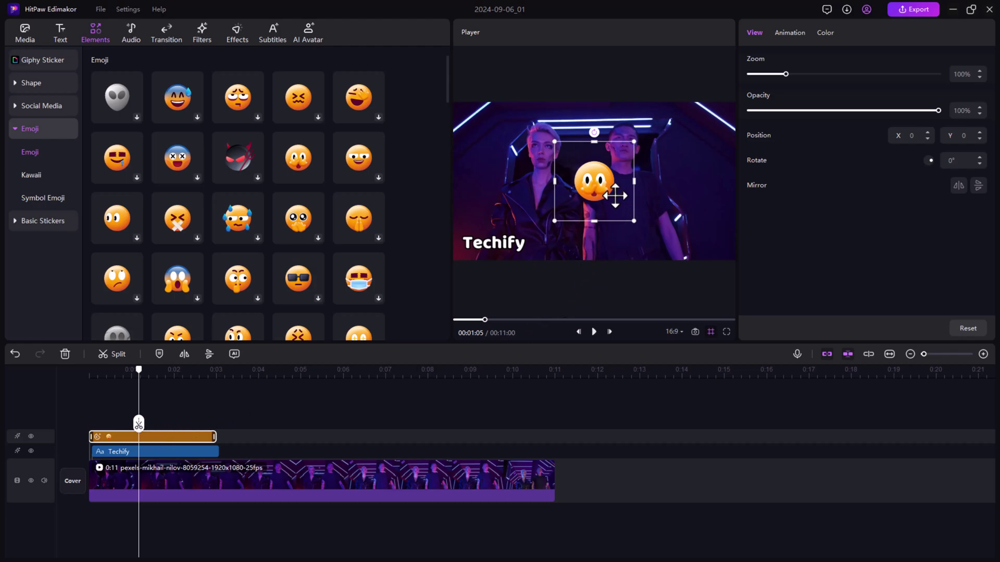
# Step: Shrink the surprised-face emoji beside Techify and make it slightly transparent
pyautogui.moveTo(634, 142)
pyautogui.mouseDown()
pyautogui.moveTo(541, 244)
pyautogui.moveTo(555, 227)
pyautogui.mouseUp()
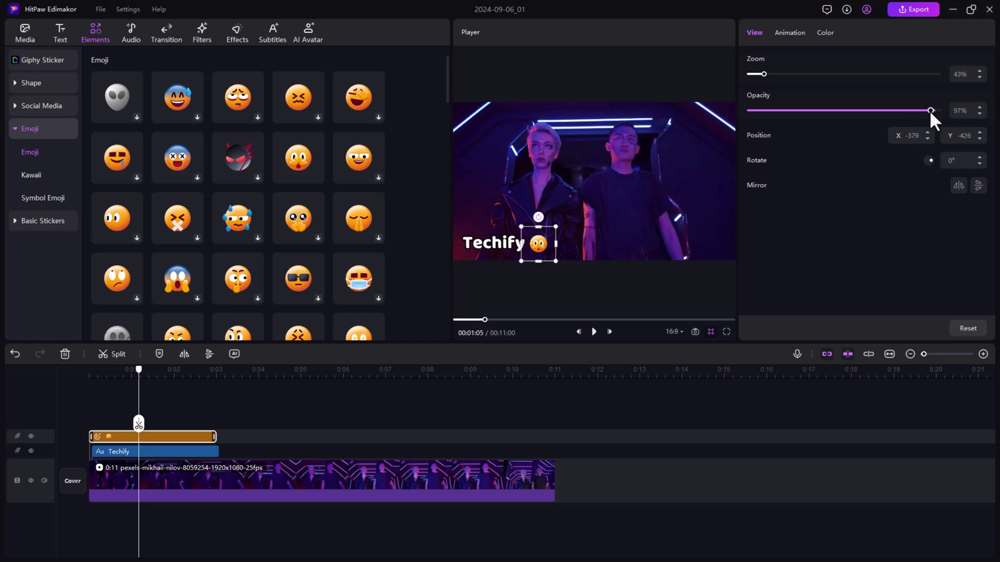
pyautogui.moveTo(937, 109); pyautogui.dragTo(871, 110)
pyautogui.moveTo(765, 74); pyautogui.dragTo(761, 76)
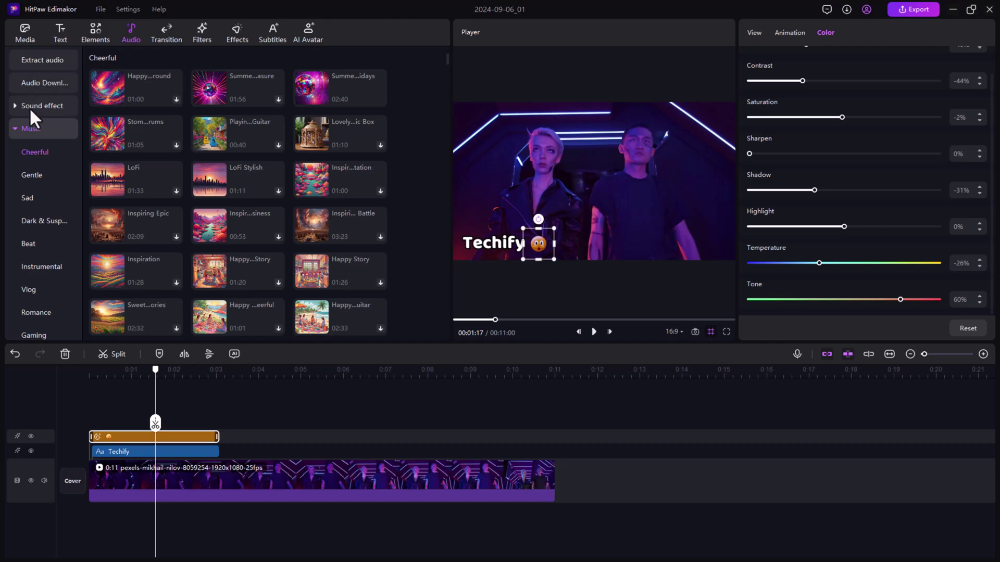
# Step: Browse the sound effect library, then switch to the extracted audio library
pyautogui.click(13, 127)
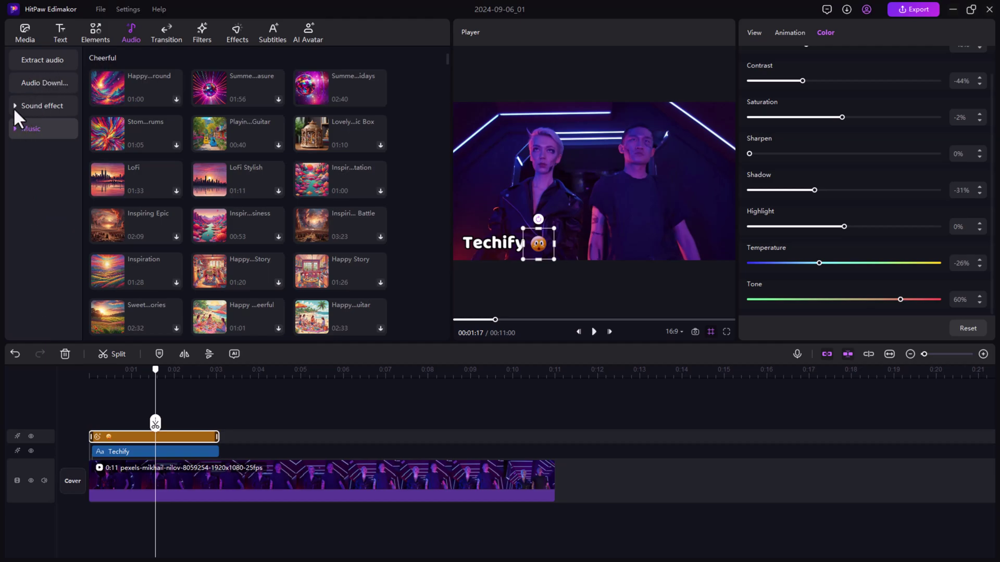
pyautogui.click(13, 107)
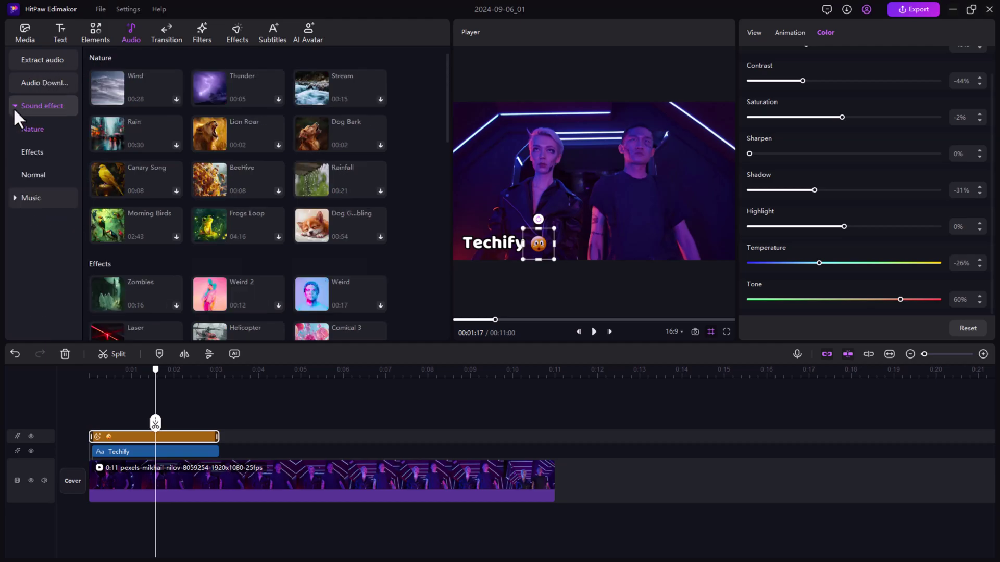
pyautogui.click(43, 58)
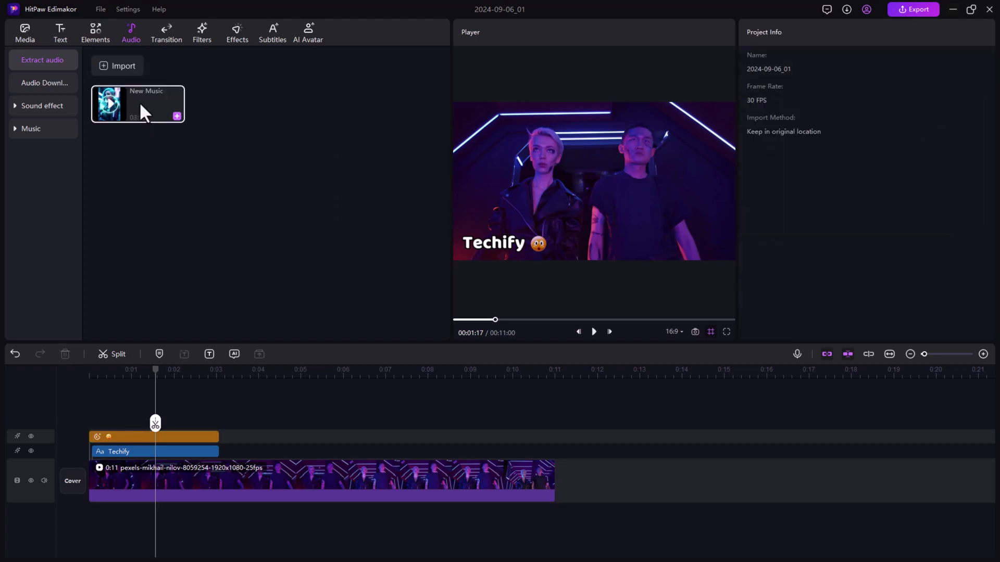
# Step: Add New Music to the timeline, reposition it, then delete it
pyautogui.moveTo(139, 102); pyautogui.dragTo(557, 477)
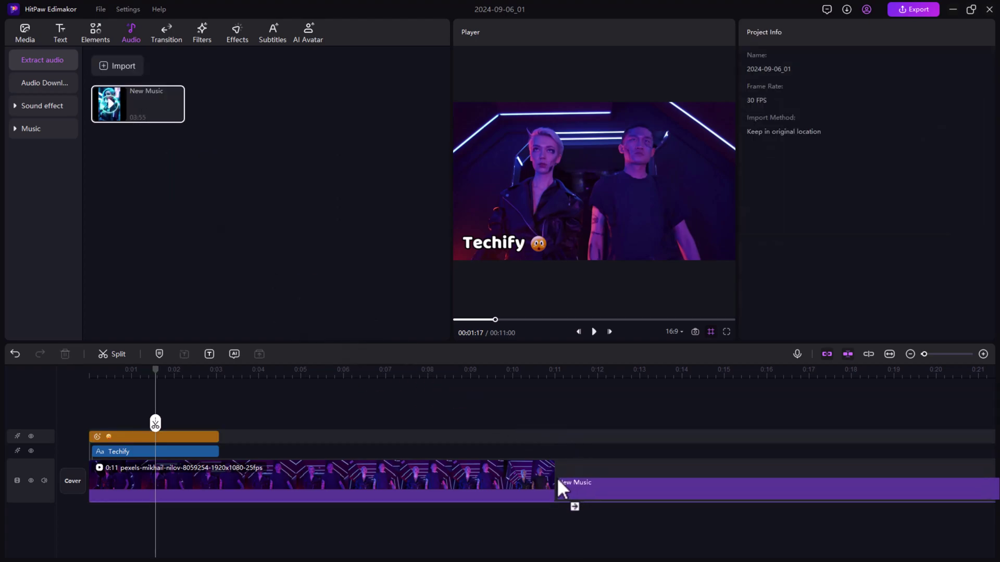
pyautogui.moveTo(639, 499); pyautogui.dragTo(177, 499)
pyautogui.moveTo(156, 423)
pyautogui.mouseDown()
pyautogui.moveTo(83, 421)
pyautogui.moveTo(653, 423)
pyautogui.mouseUp()
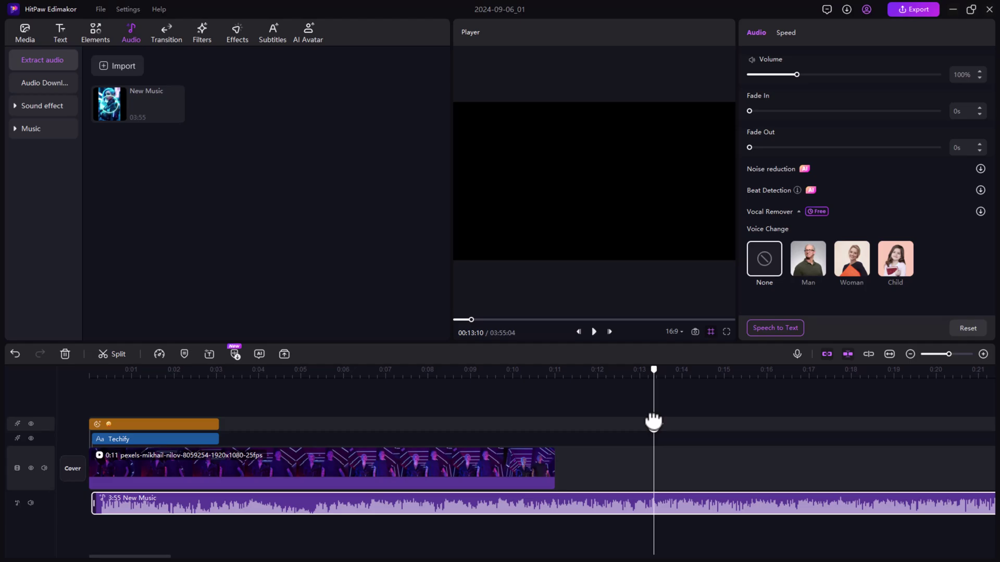
pyautogui.press('Delete')
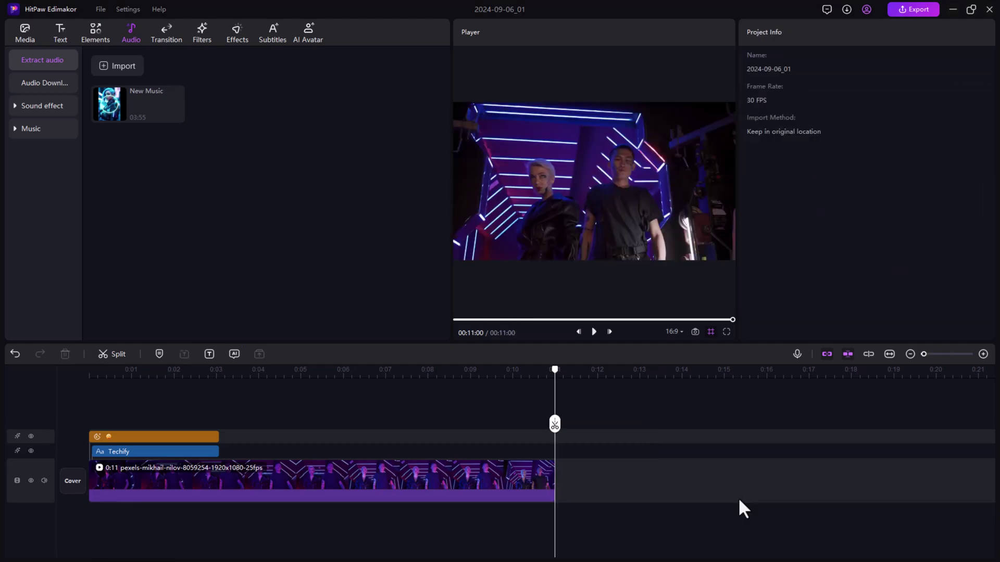
# Step: Add the New Music track from the audio library to the timeline
pyautogui.click(25, 38)
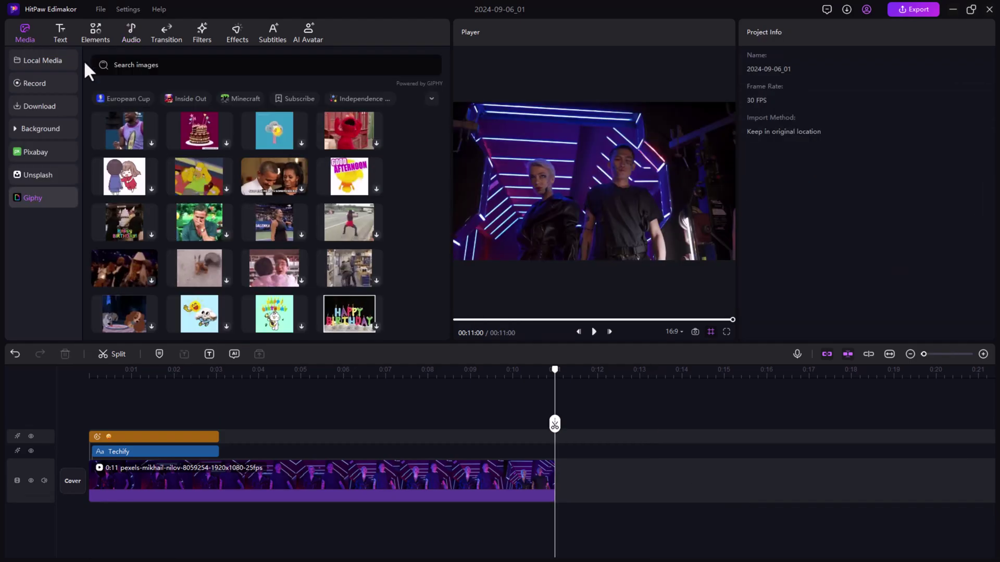
pyautogui.click(49, 60)
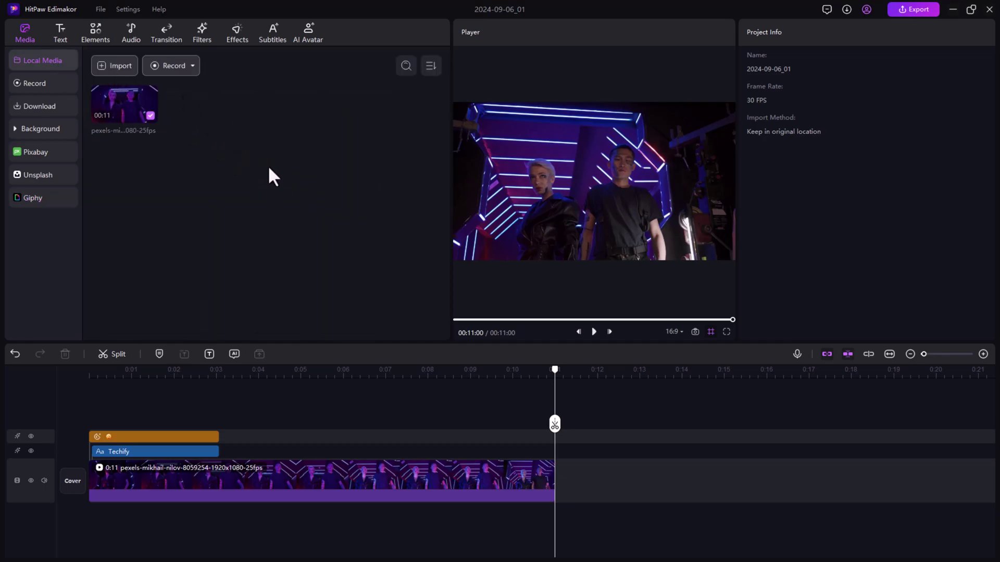
pyautogui.click(131, 35)
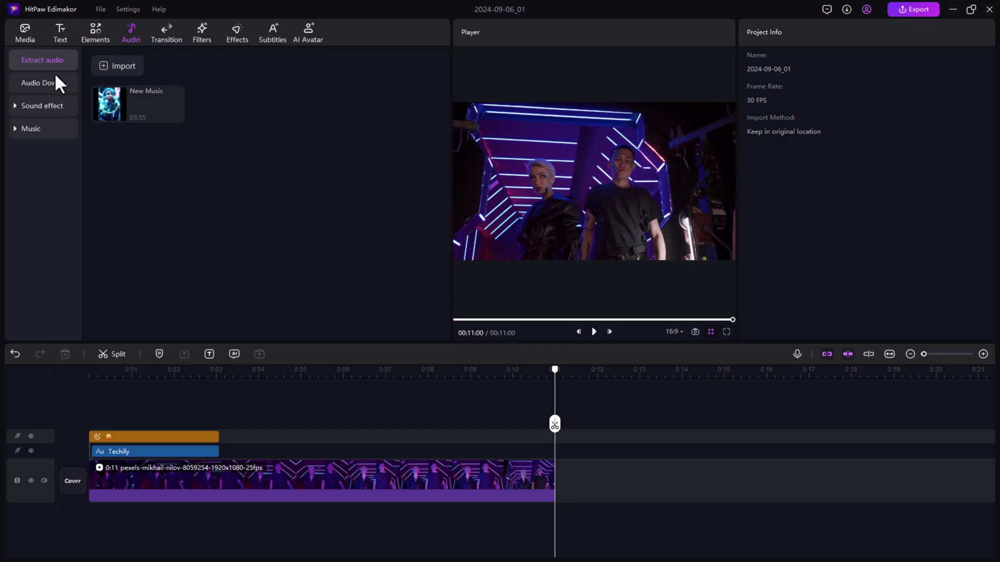
pyautogui.moveTo(110, 103); pyautogui.dragTo(618, 509)
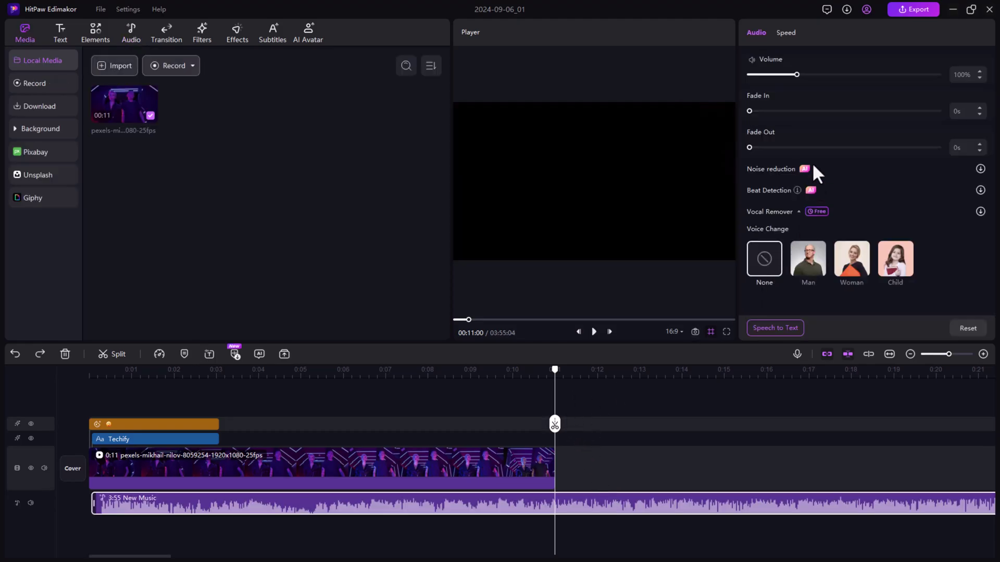
# Step: Set the music to 121% volume, 2.4s fade-in and 1.7s fade-out
pyautogui.moveTo(797, 75); pyautogui.dragTo(856, 75)
pyautogui.moveTo(823, 76); pyautogui.dragTo(790, 75)
pyautogui.moveTo(748, 111)
pyautogui.mouseDown()
pyautogui.moveTo(811, 111)
pyautogui.moveTo(793, 111)
pyautogui.mouseUp()
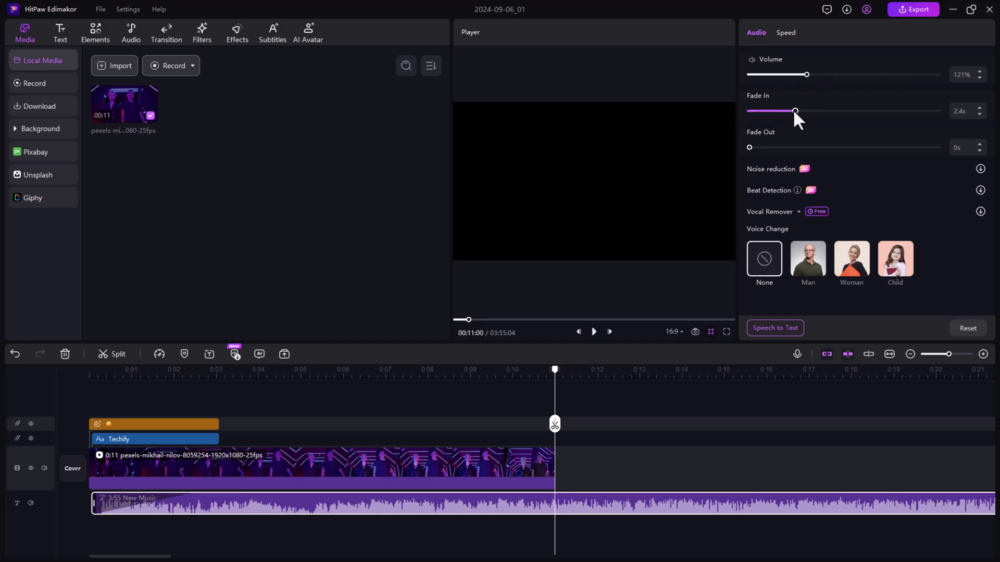
pyautogui.moveTo(761, 147); pyautogui.dragTo(781, 146)
# Step: Start the noise reduction download and apply the Child voice change
pyautogui.click(980, 169)
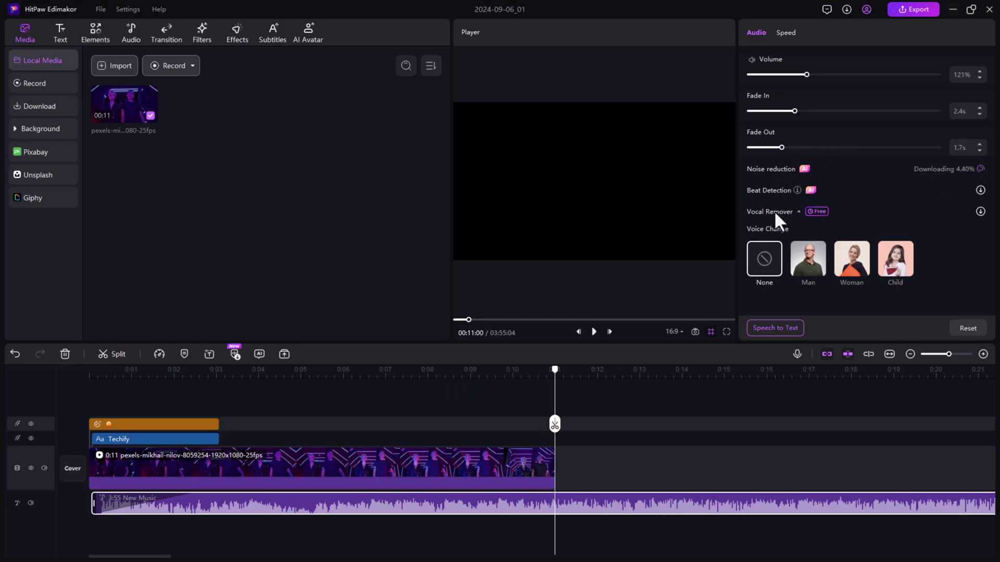
pyautogui.click(804, 259)
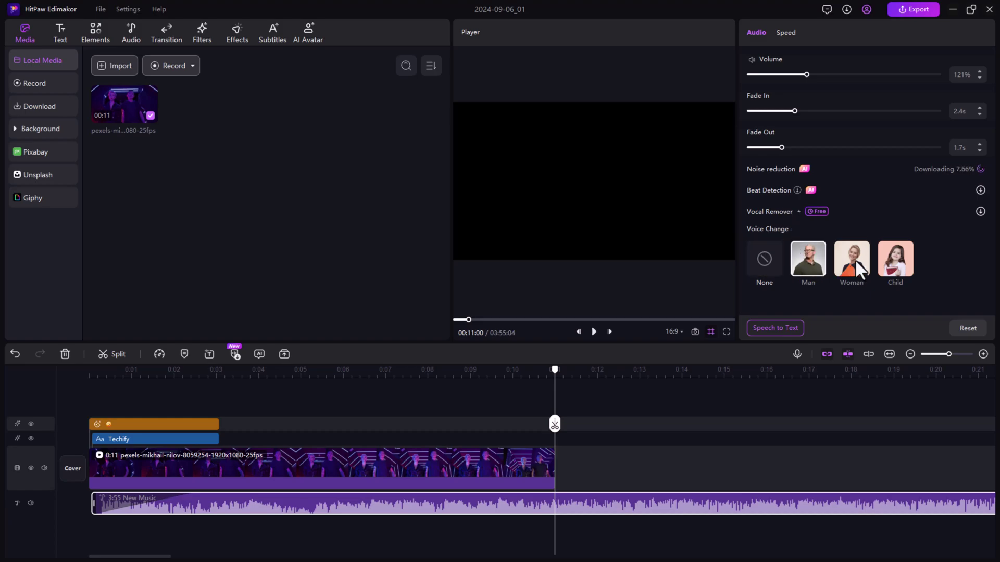
pyautogui.click(898, 258)
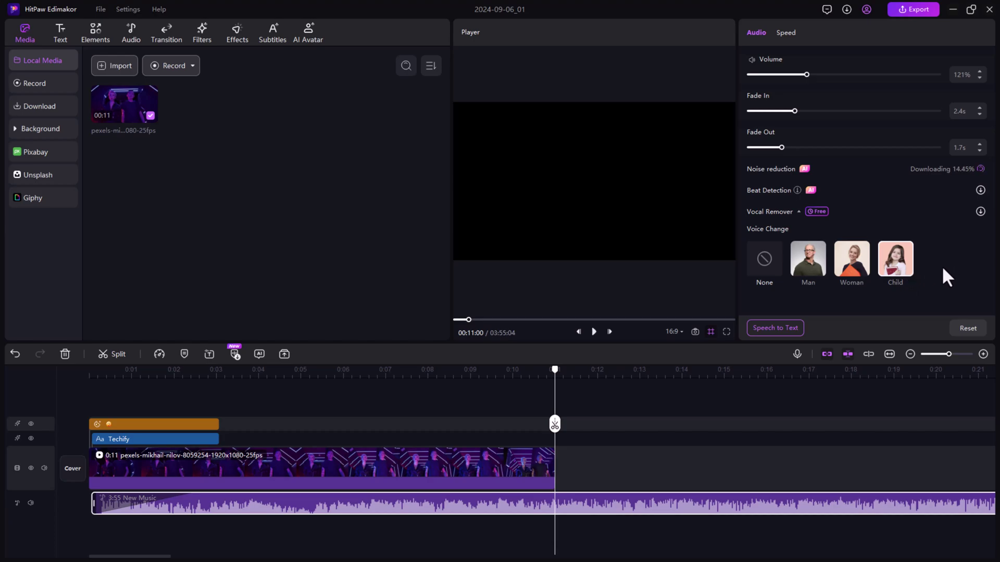
# Step: Add a Glitch transition between the two video clips
pyautogui.click(160, 31)
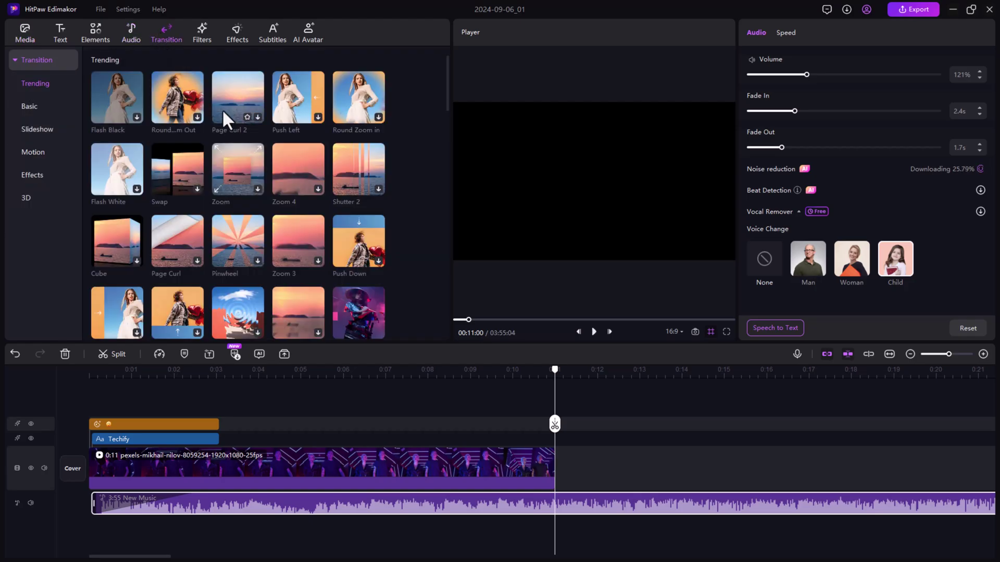
pyautogui.scroll(-5, 330, 144)
pyautogui.scroll(-5, 329, 143)
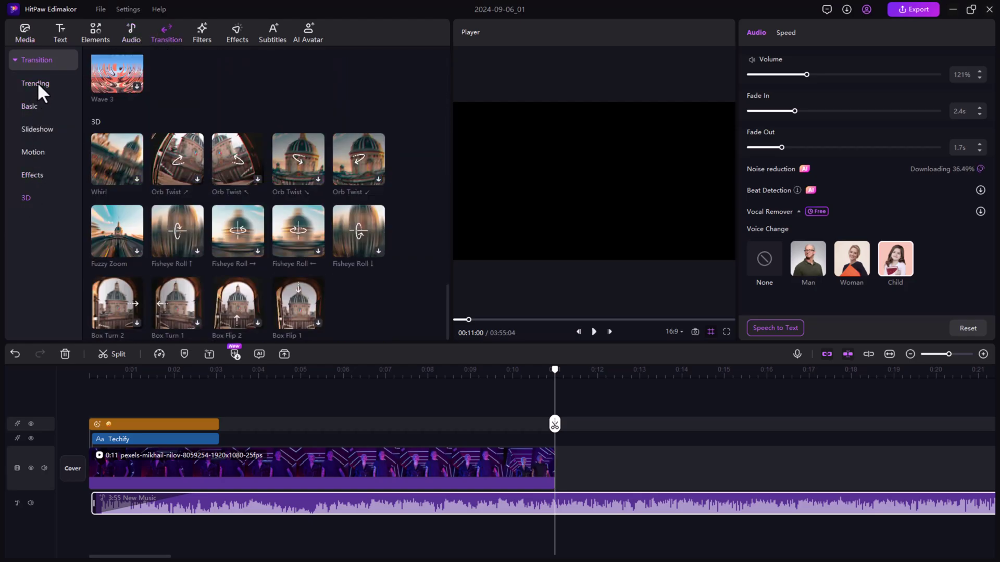
pyautogui.click(37, 82)
pyautogui.click(17, 58)
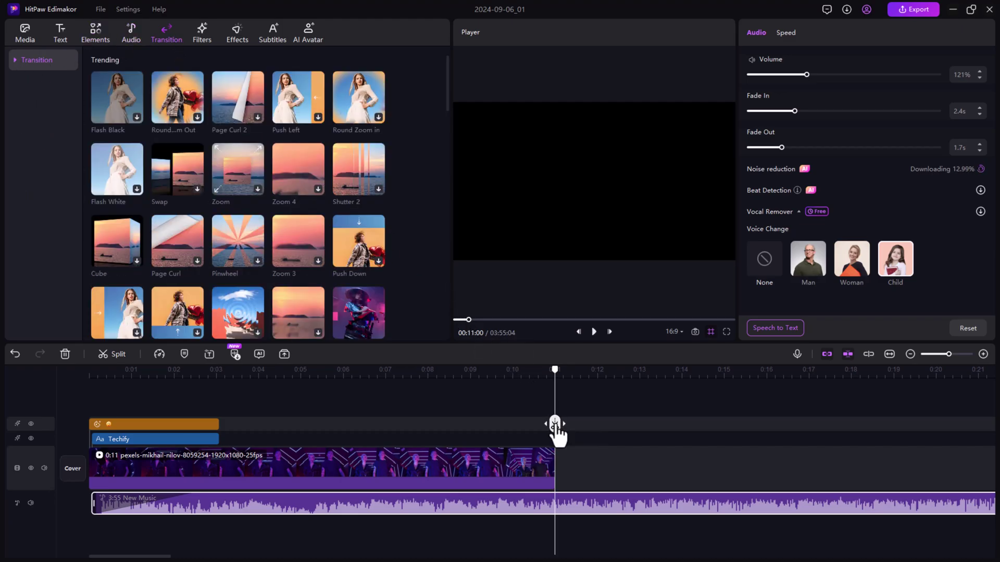
pyautogui.click(540, 423)
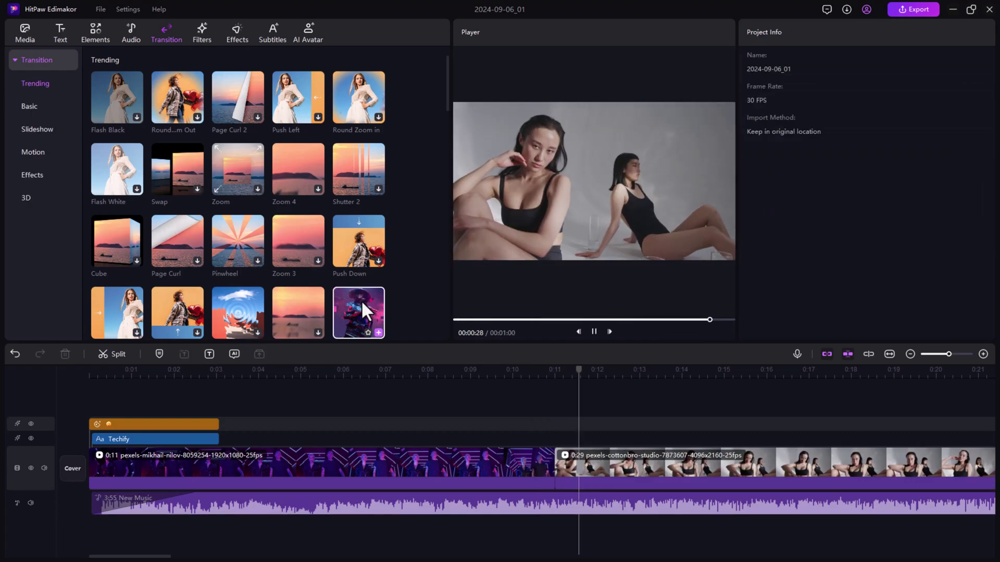
pyautogui.moveTo(360, 300)
pyautogui.mouseDown()
pyautogui.moveTo(557, 422)
pyautogui.moveTo(554, 463)
pyautogui.mouseUp()
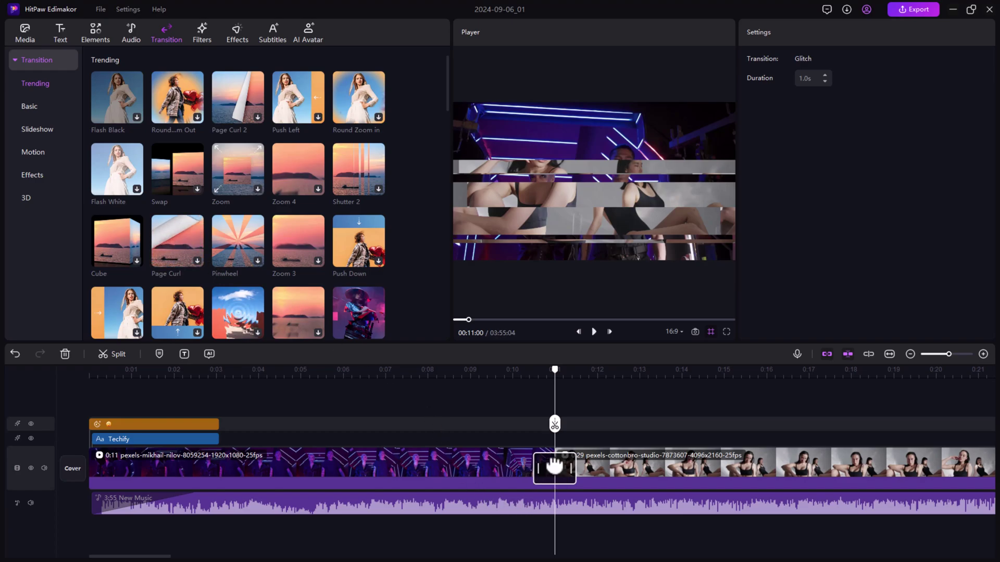
# Step: Raise the Glitch transition duration from 1.0s to about 2.7s
pyautogui.click(824, 74)
pyautogui.click(824, 73)
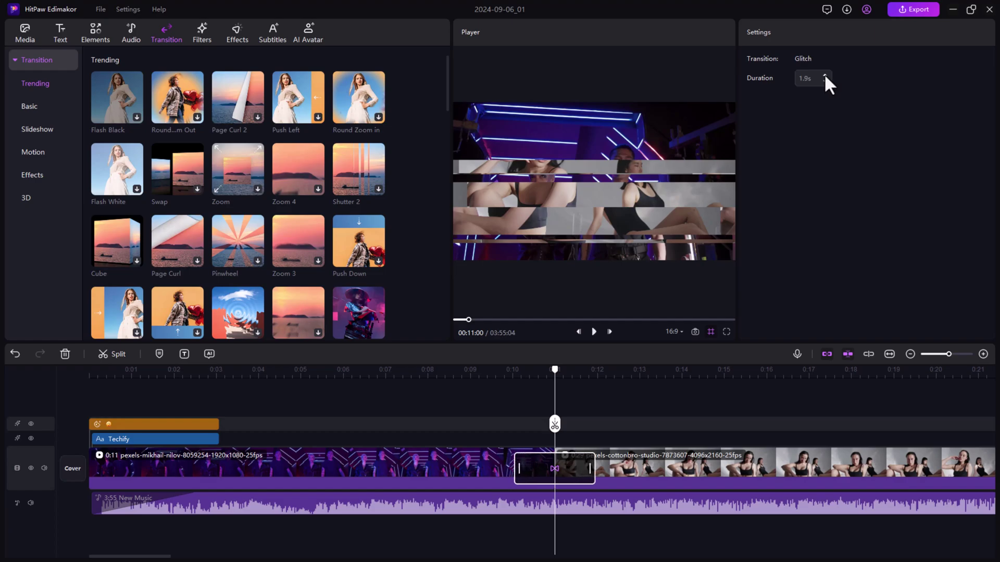
pyautogui.click(825, 74)
pyautogui.click(824, 73)
pyautogui.click(824, 74)
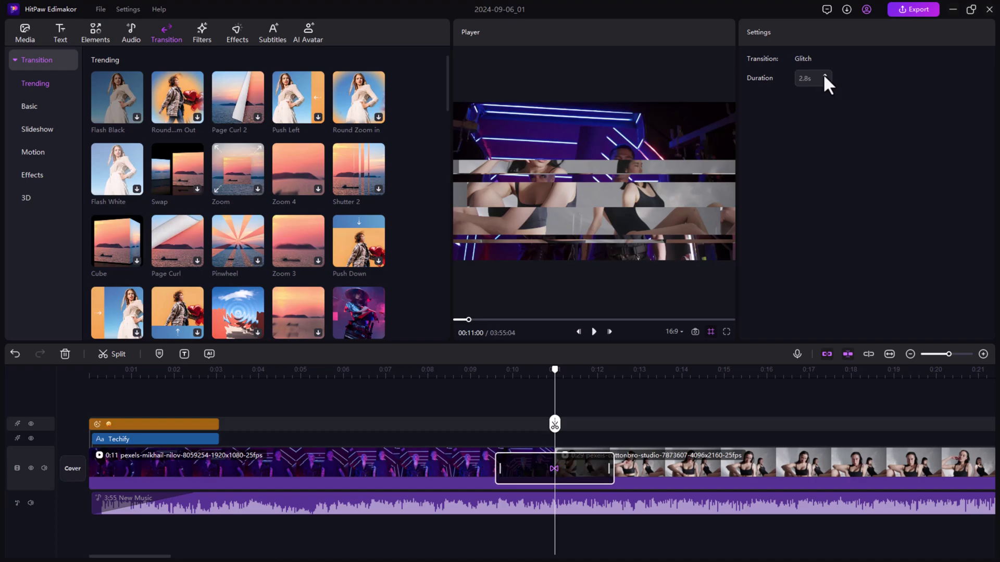
pyautogui.click(825, 80)
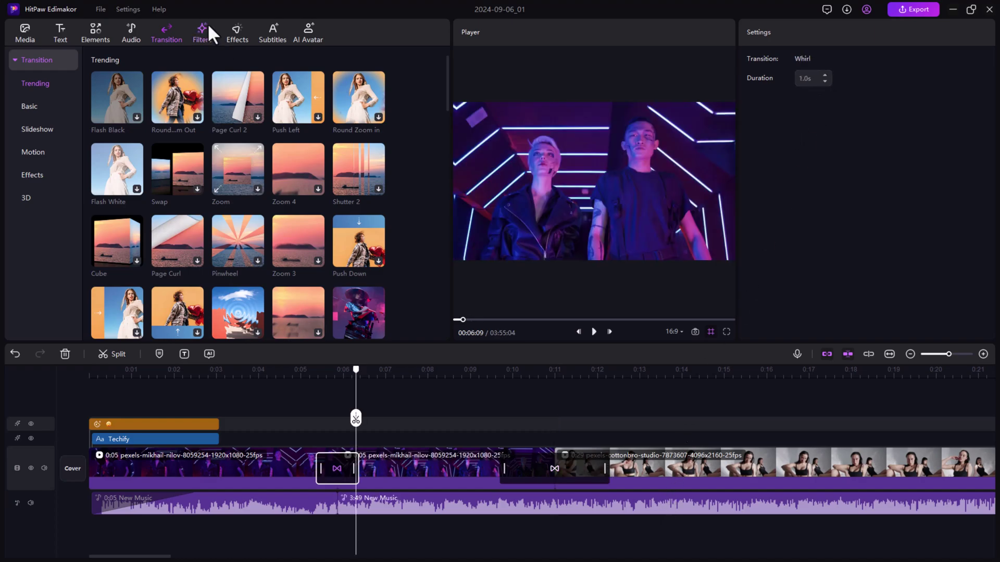
# Step: Apply the NLog 709 Cinematic filter to the clip of two women
pyautogui.click(207, 31)
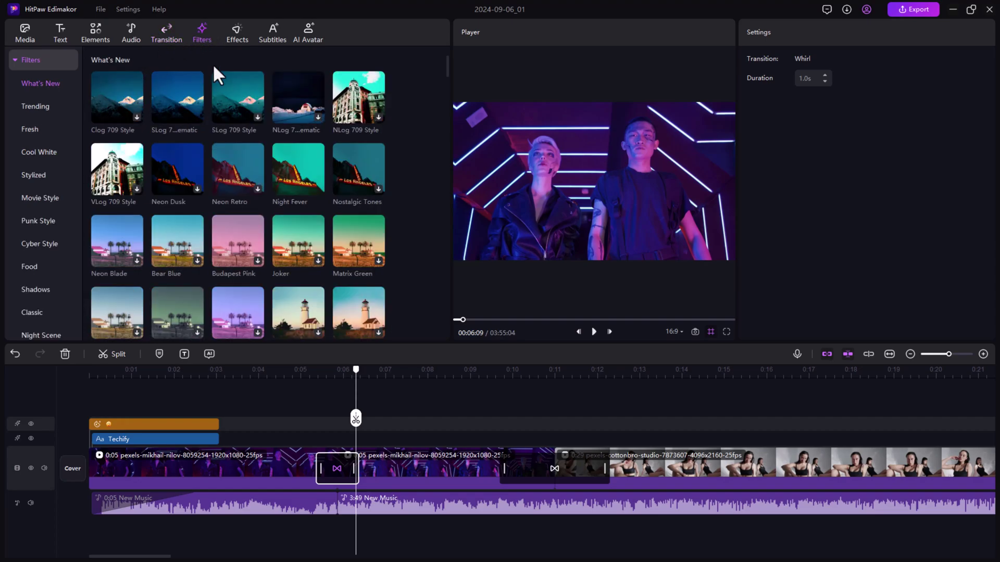
pyautogui.scroll(-5, 162, 168)
pyautogui.scroll(-5, 188, 179)
pyautogui.scroll(-5, 204, 184)
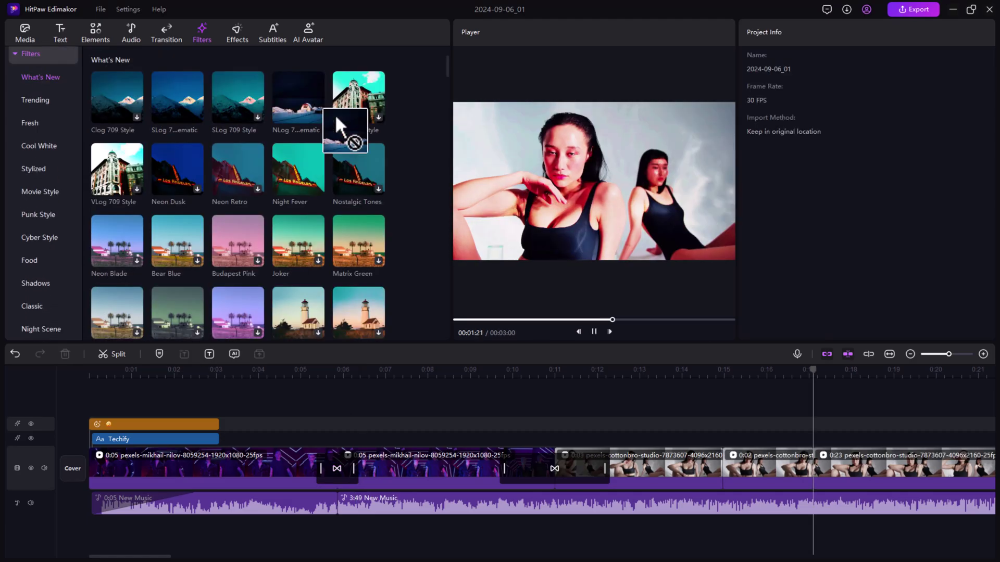
pyautogui.moveTo(338, 119)
pyautogui.mouseDown()
pyautogui.moveTo(743, 369)
pyautogui.moveTo(749, 459)
pyautogui.mouseUp()
pyautogui.moveTo(813, 418); pyautogui.dragTo(751, 423)
# Step: Set the clip's brightness to -30%, saturation to -17%, and deepen shadows
pyautogui.click(885, 32)
pyautogui.moveTo(843, 68); pyautogui.dragTo(815, 68)
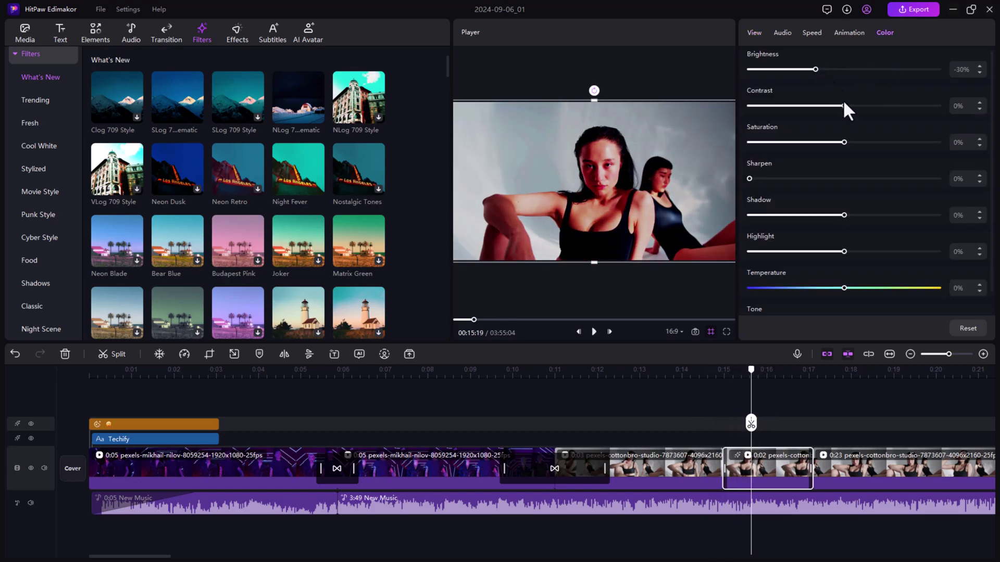
pyautogui.moveTo(846, 141); pyautogui.dragTo(827, 142)
pyautogui.moveTo(844, 215); pyautogui.dragTo(806, 216)
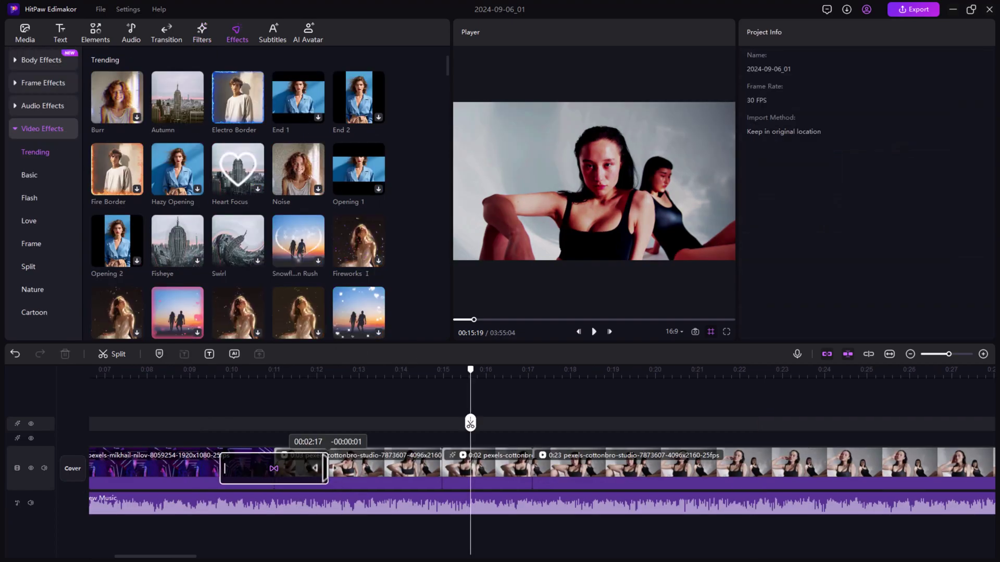
# Step: Select the Glitch transition and browse the body stroke, frame and audio effects
pyautogui.click(294, 460)
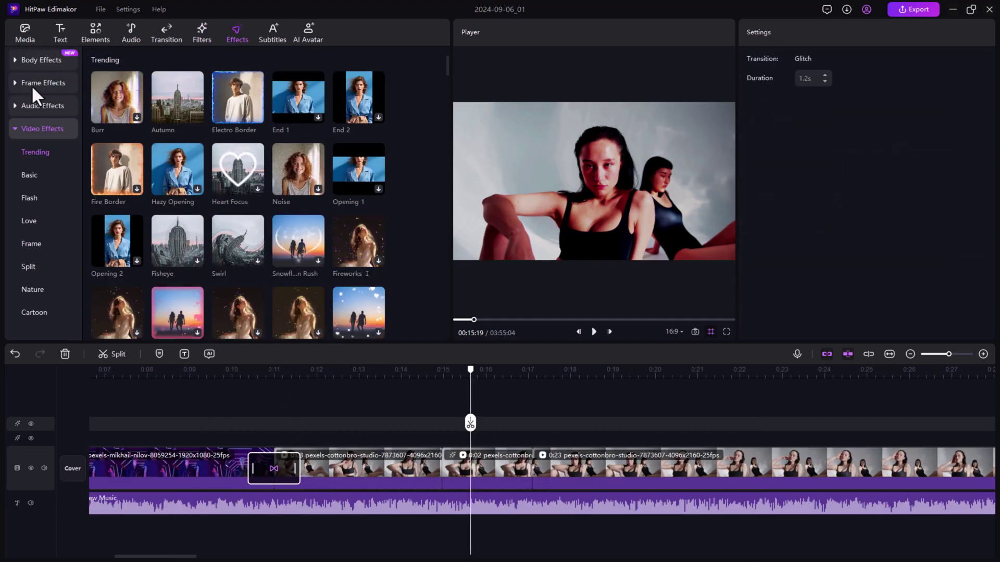
pyautogui.click(19, 67)
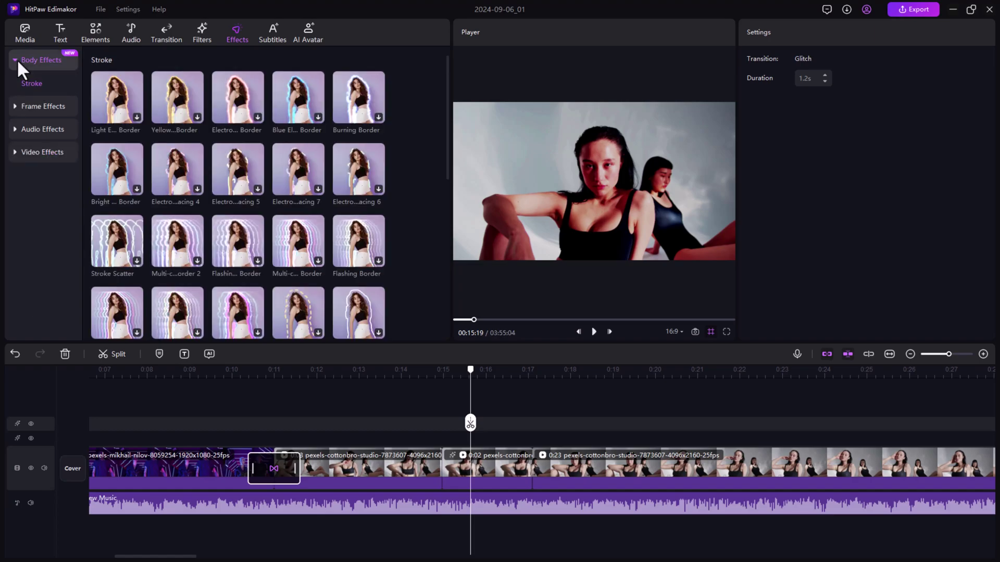
pyautogui.click(19, 105)
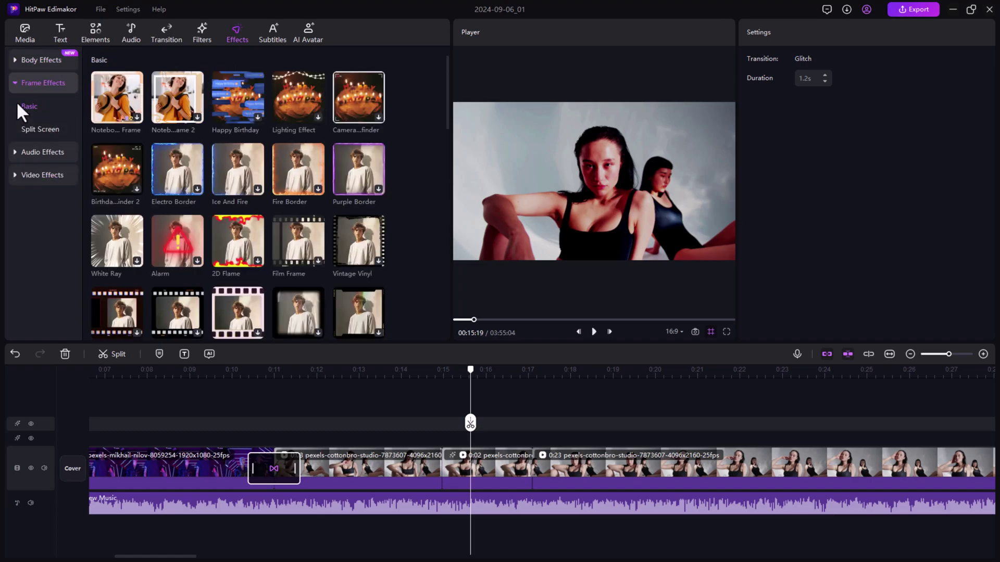
pyautogui.click(15, 151)
# Step: Apply the Blue Electro Border stroke to the clip and scrub to preview it
pyautogui.click(15, 151)
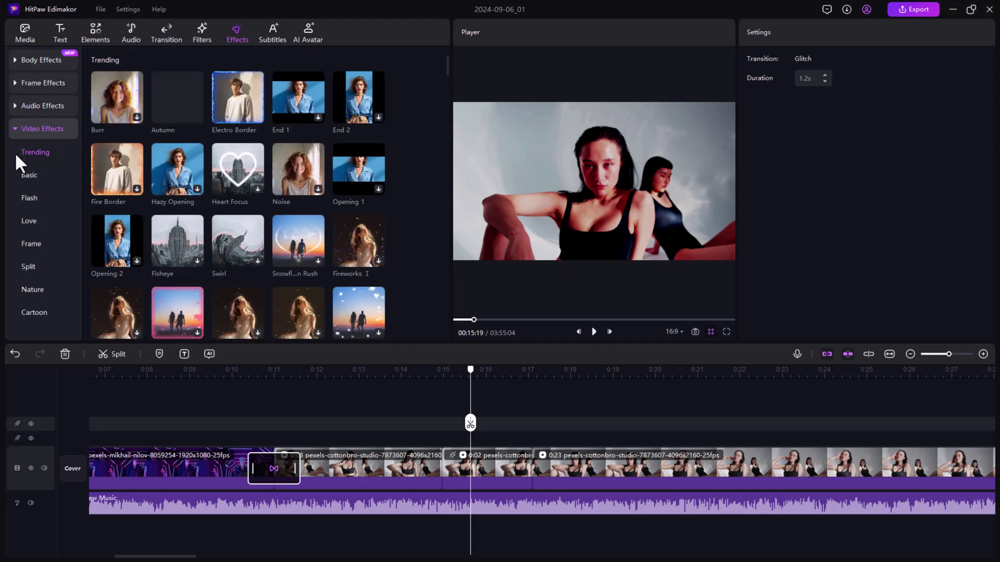
pyautogui.click(33, 175)
pyautogui.scroll(3, 298, 196)
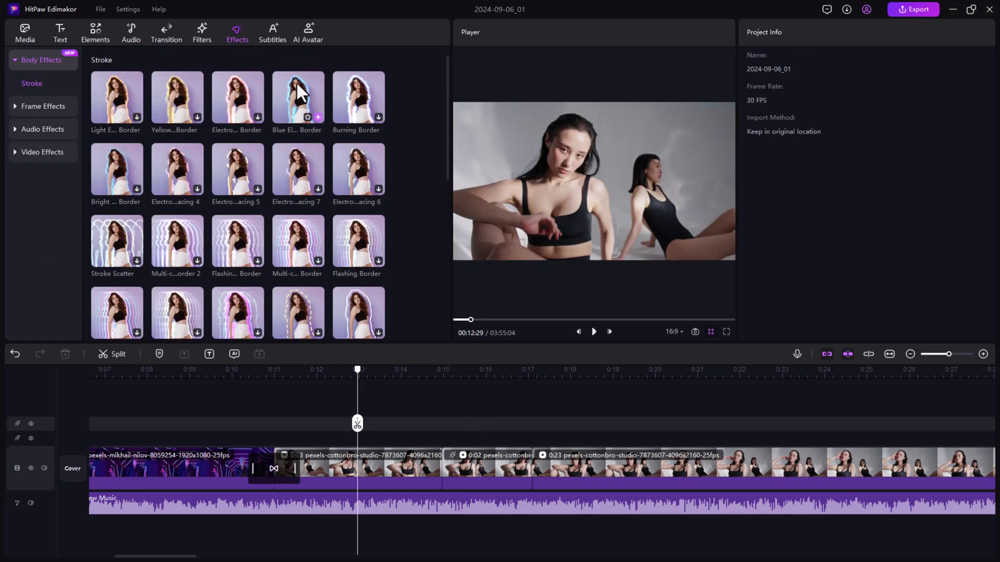
pyautogui.moveTo(300, 92); pyautogui.dragTo(346, 459)
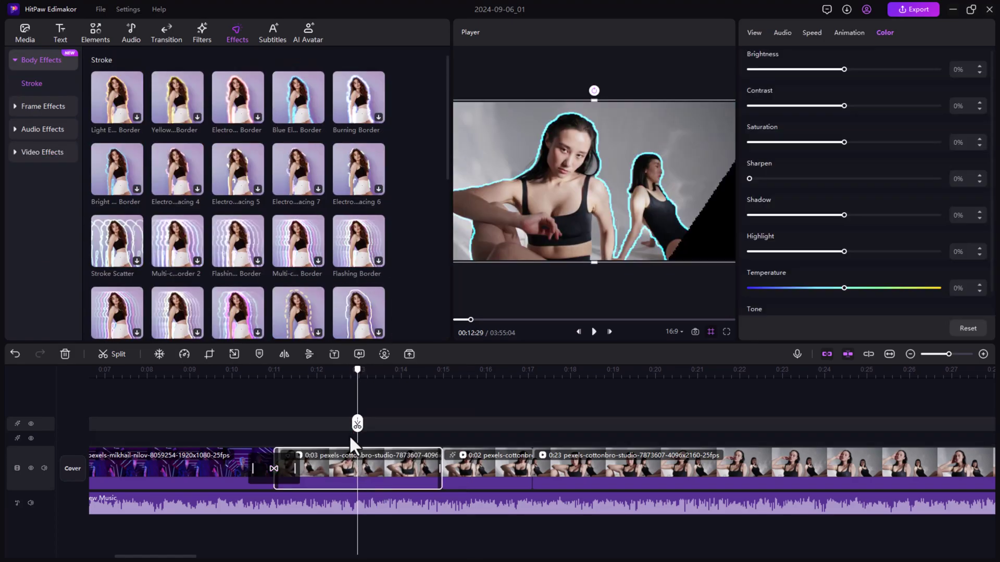
pyautogui.moveTo(352, 414)
pyautogui.mouseDown()
pyautogui.moveTo(424, 423)
pyautogui.moveTo(309, 424)
pyautogui.moveTo(395, 430)
pyautogui.moveTo(342, 431)
pyautogui.mouseUp()
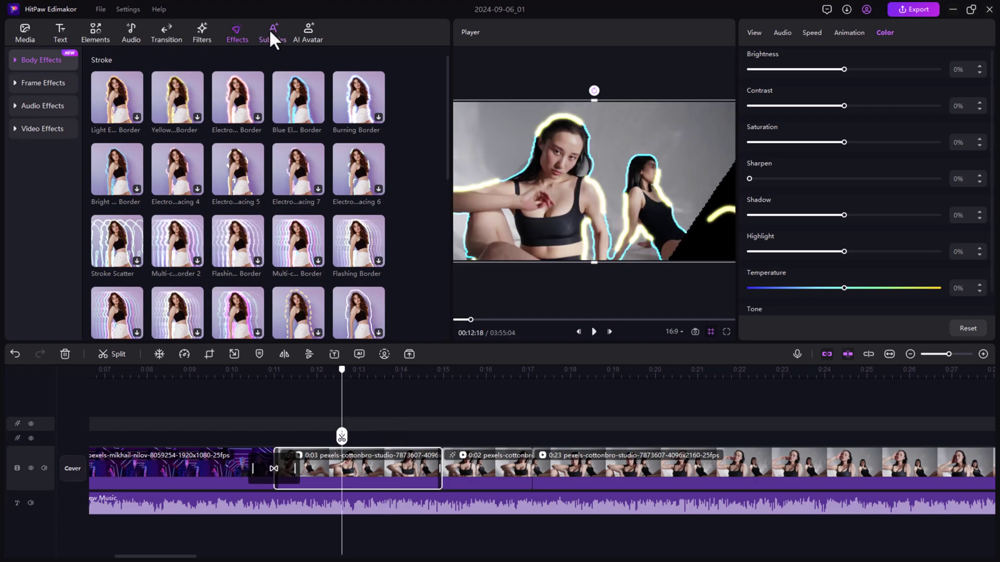
# Step: Auto-subtitle the first Desktop video with English translation
pyautogui.click(271, 35)
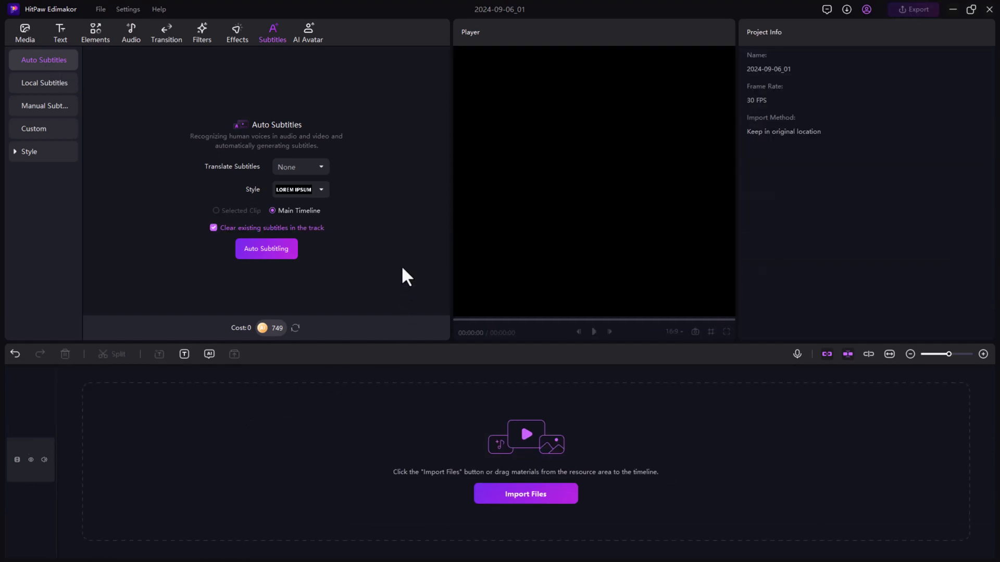
pyautogui.click(268, 249)
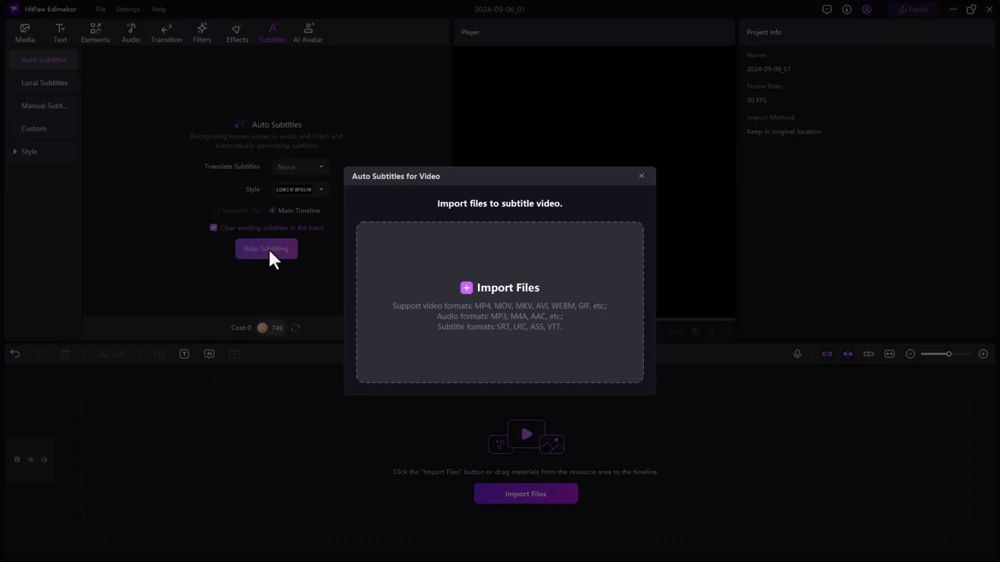
pyautogui.click(519, 267)
pyautogui.moveTo(784, 134); pyautogui.dragTo(678, 90)
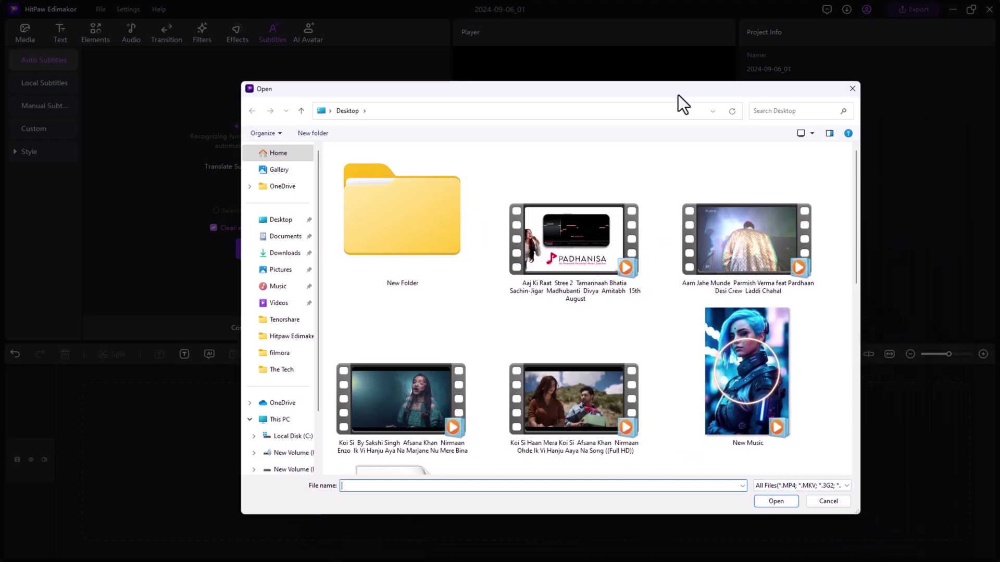
pyautogui.doubleClick(570, 273)
pyautogui.click(318, 181)
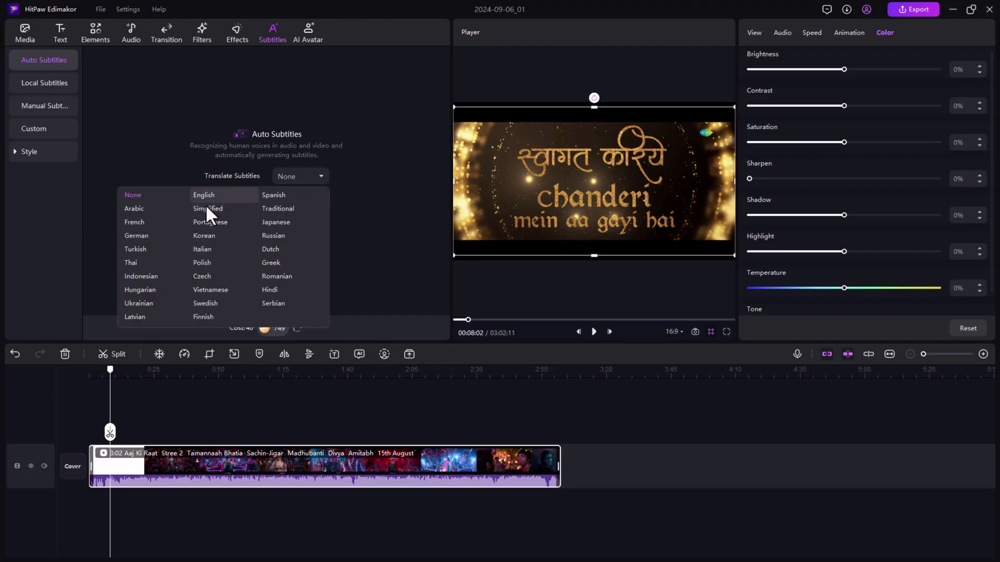
pyautogui.click(316, 202)
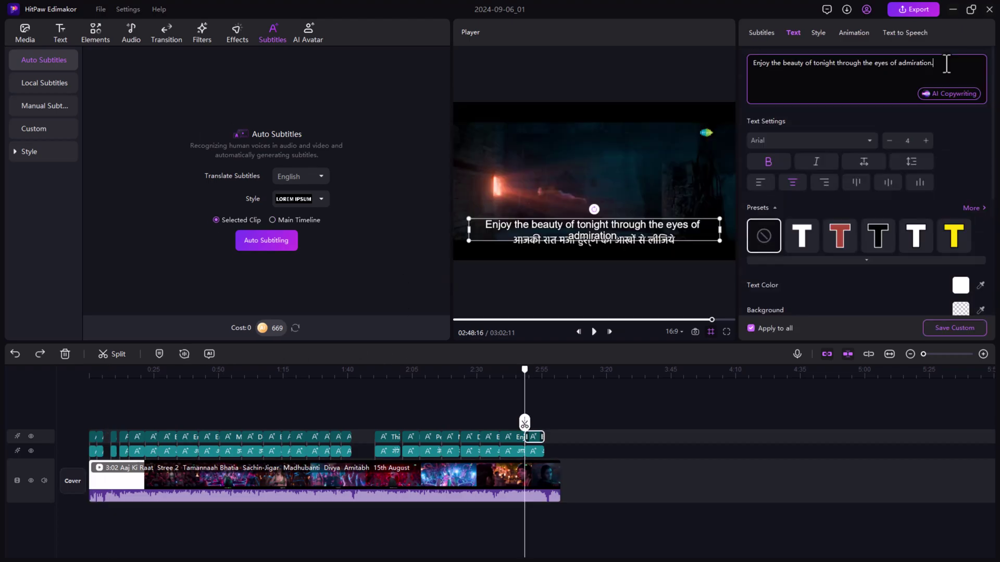
# Step: Look at Local and Manual Subtitles and the paste-and-split dialog, then open AI Avatar
pyautogui.click(37, 84)
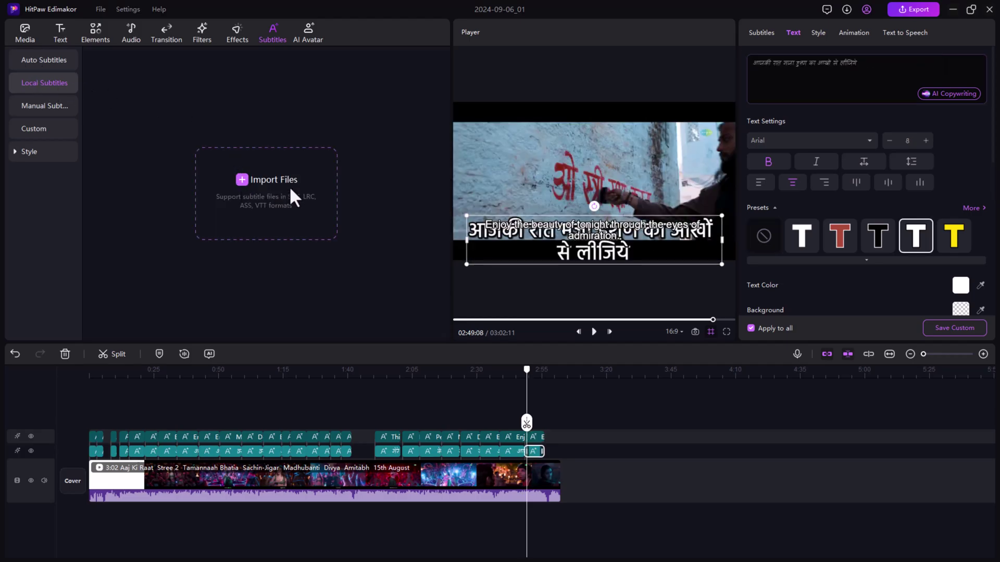
pyautogui.click(40, 105)
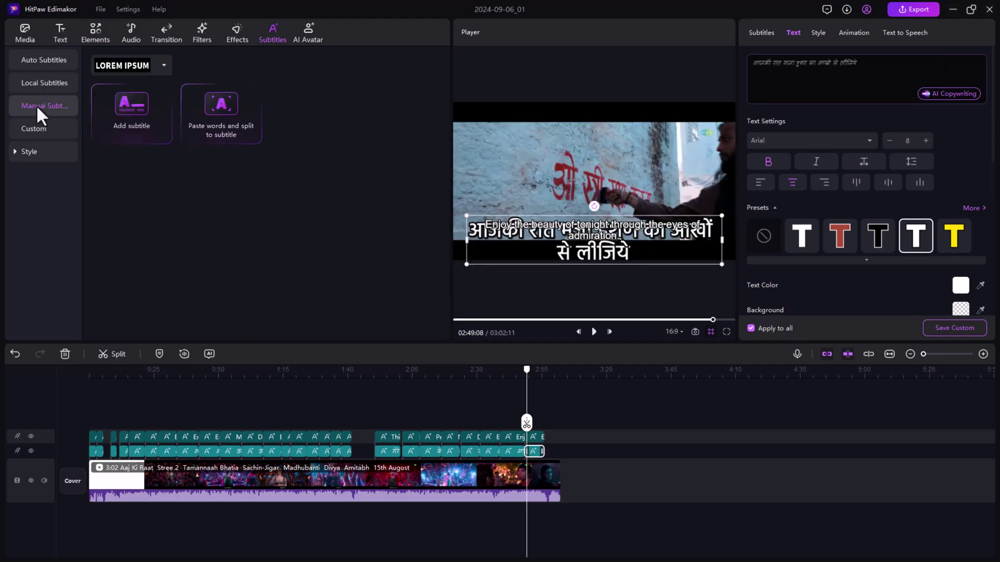
pyautogui.click(219, 113)
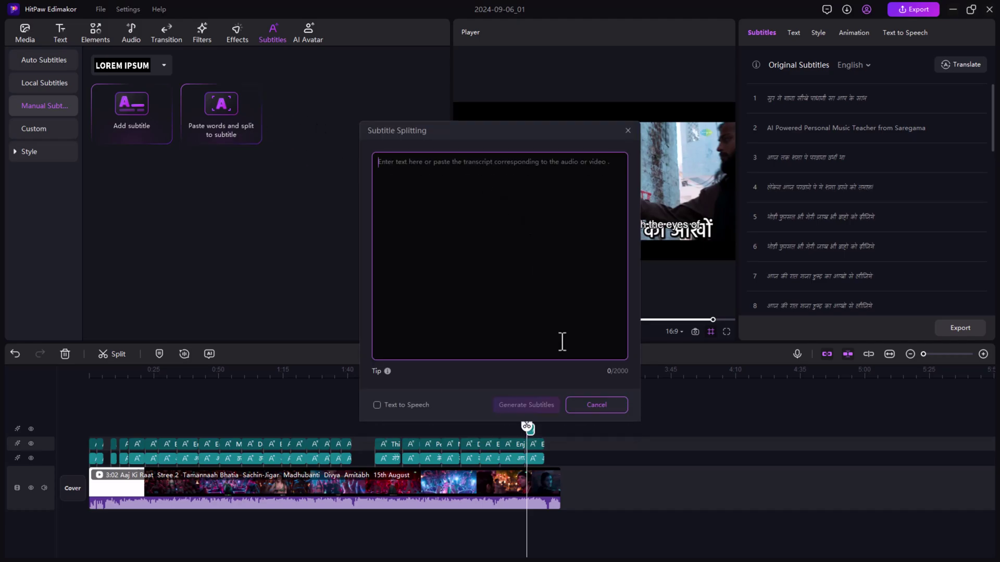
pyautogui.click(596, 405)
pyautogui.click(297, 40)
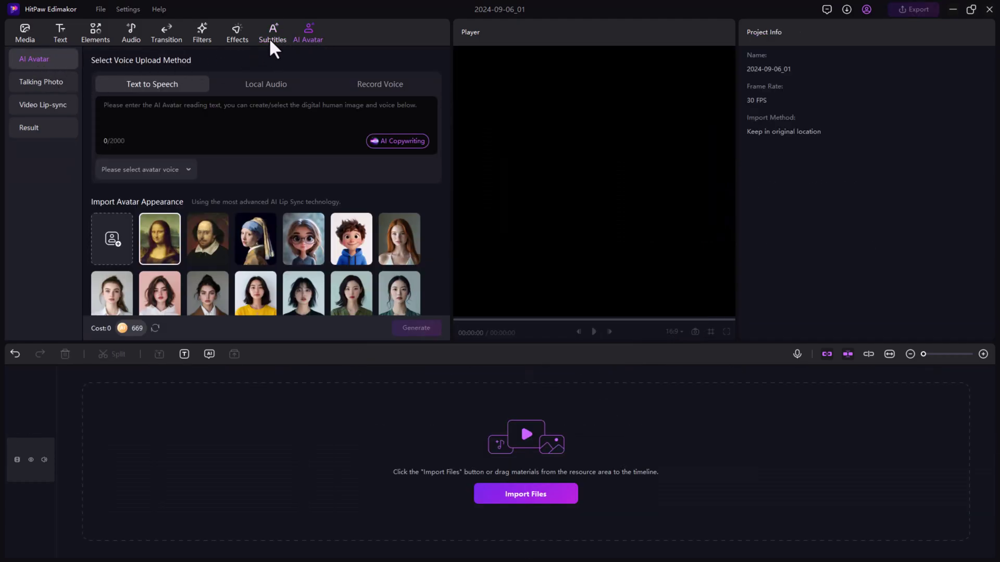
# Step: Preview the Talking Photo and Video Lip-sync creators, then return to the AI Avatar gallery
pyautogui.click(39, 81)
pyautogui.click(40, 106)
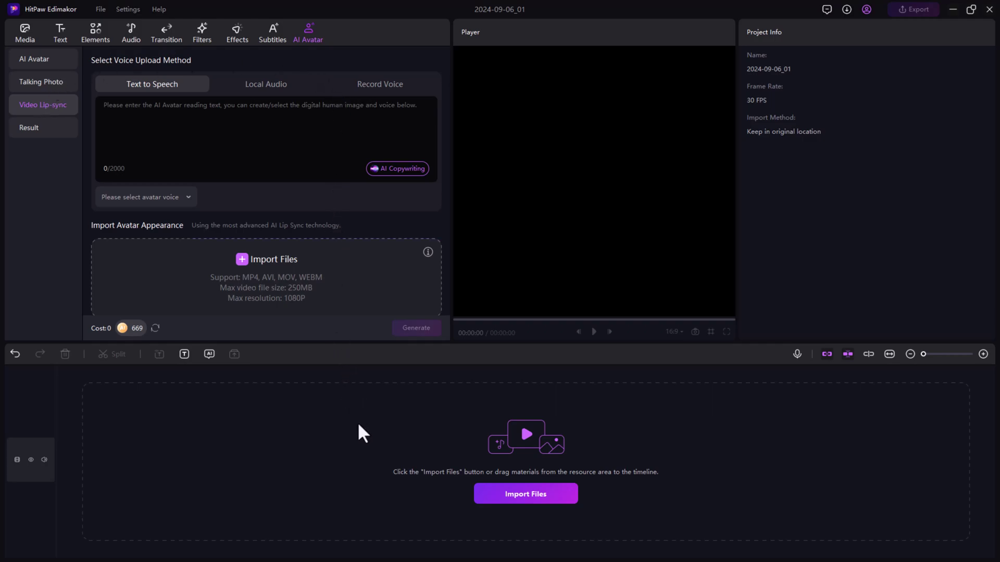
pyautogui.click(35, 60)
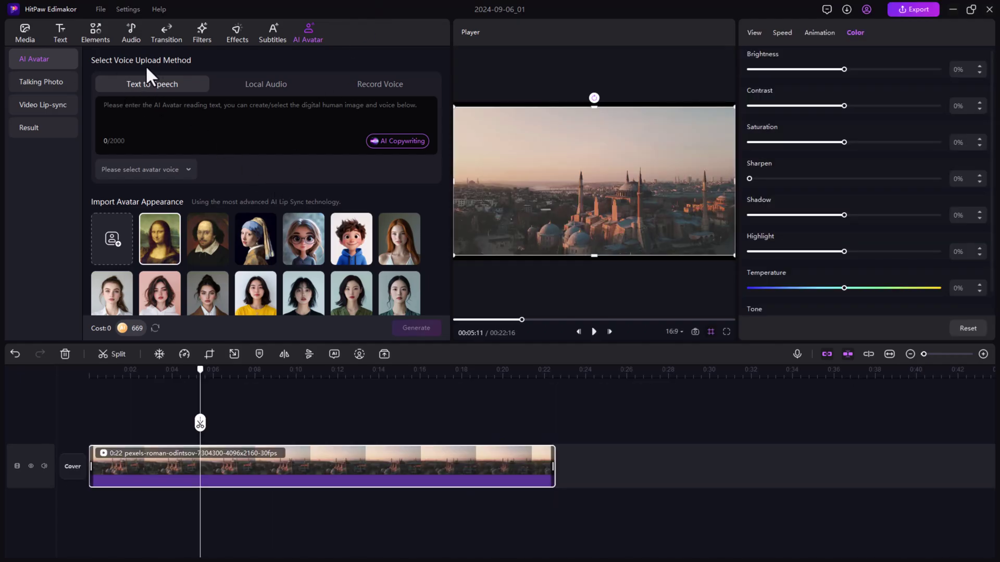
pyautogui.scroll(-2, 291, 270)
pyautogui.scroll(-3, 293, 268)
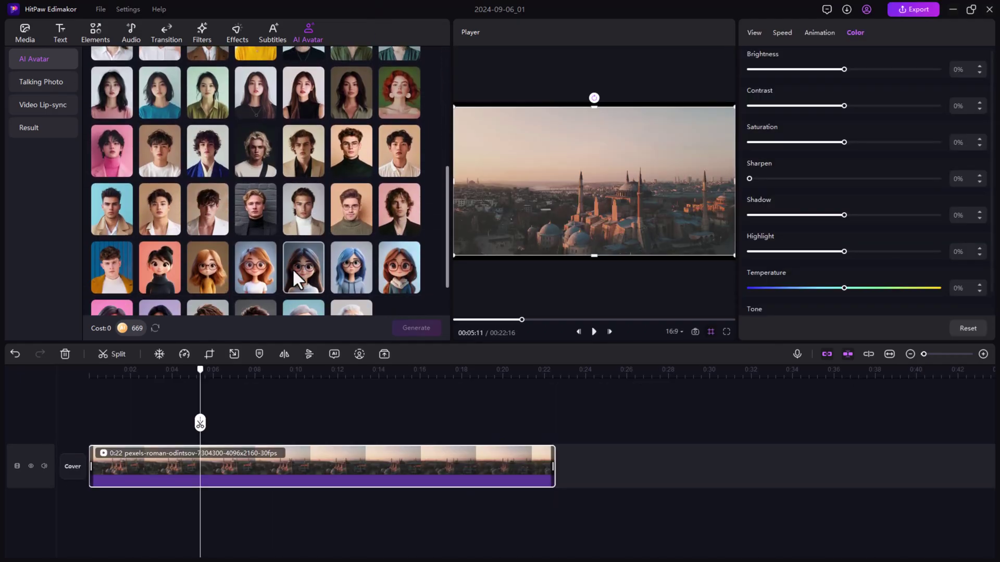
pyautogui.scroll(-2, 294, 263)
pyautogui.scroll(3, 295, 264)
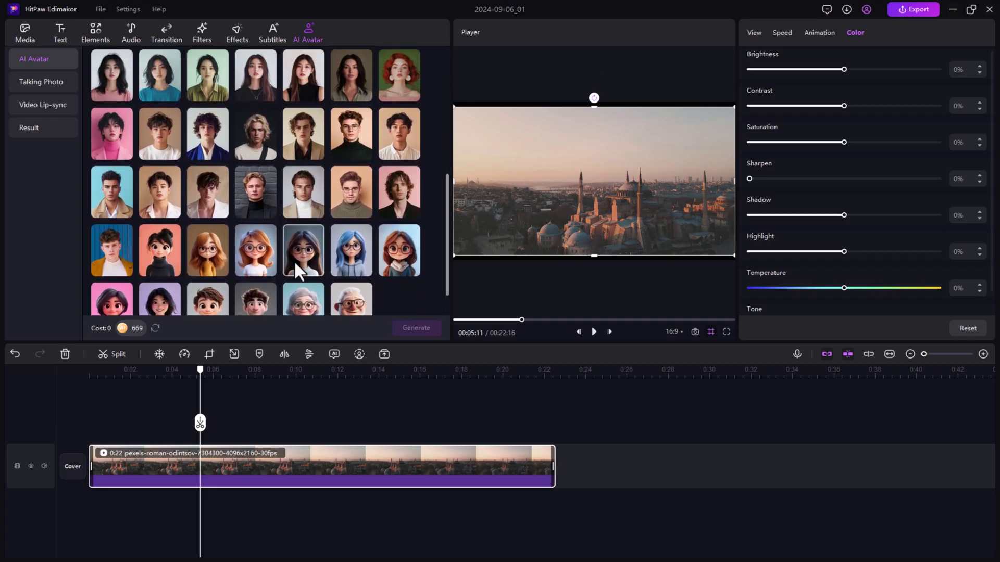
pyautogui.scroll(2, 294, 260)
pyautogui.scroll(2, 294, 260)
pyautogui.scroll(1, 294, 261)
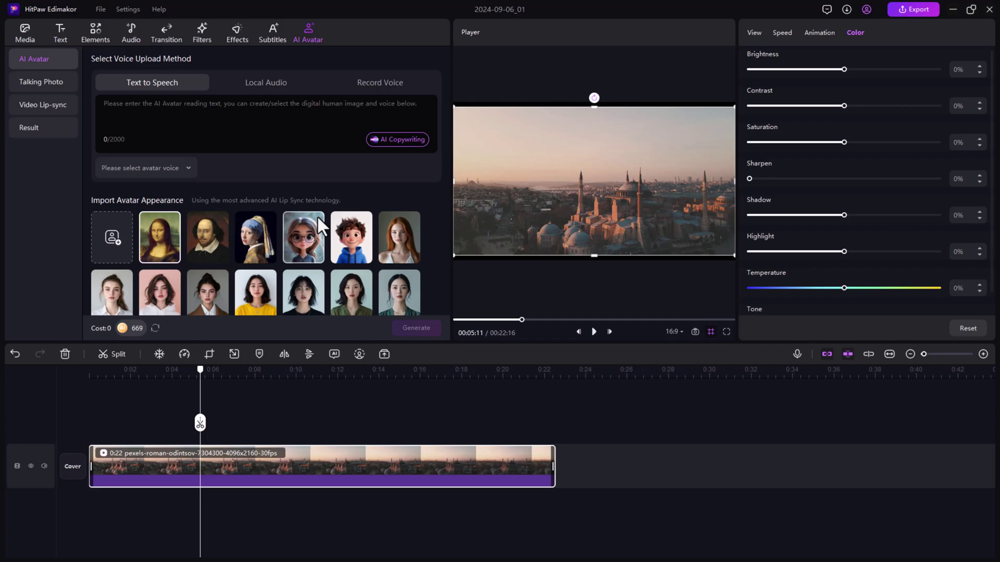
pyautogui.scroll(-2, 317, 217)
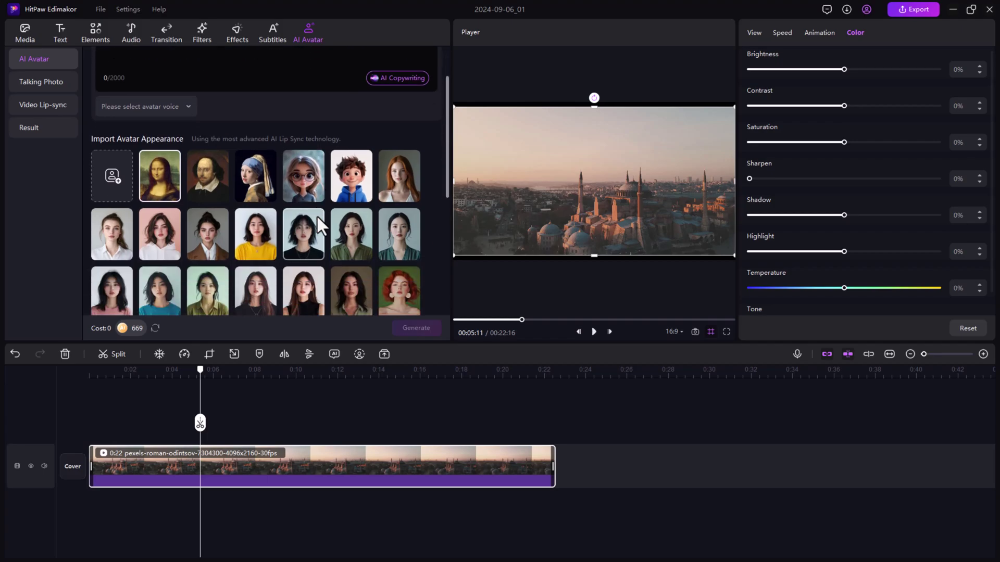
pyautogui.scroll(-2, 318, 217)
pyautogui.scroll(-2, 321, 224)
# Step: Paste the Edimaker sentence as the avatar's text-to-speech and browse the voice and language options
pyautogui.click(207, 116)
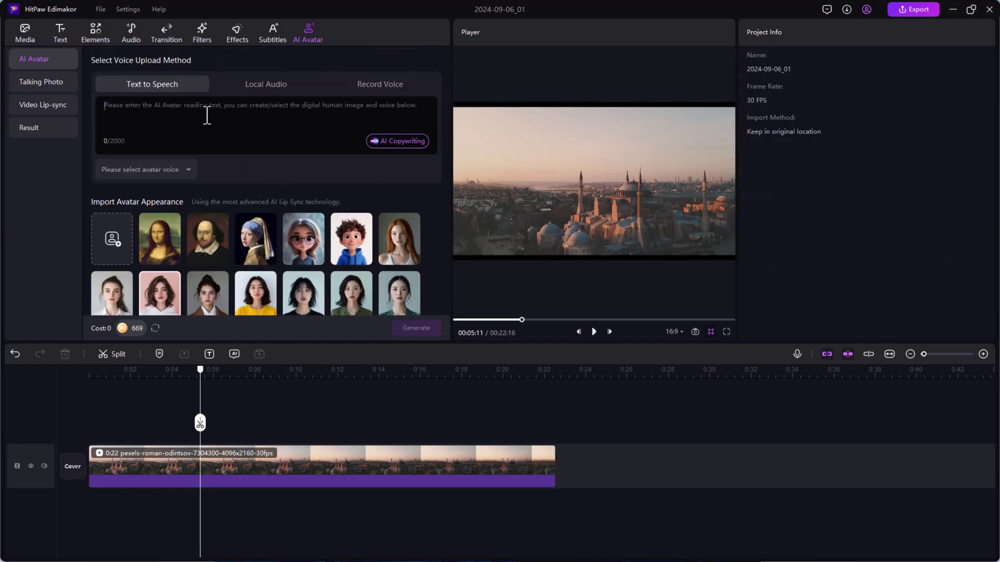
pyautogui.write('* Edimaker is an all-in-one AI-powered video editing platform designed for anyone looking to create professional-quality videos.')
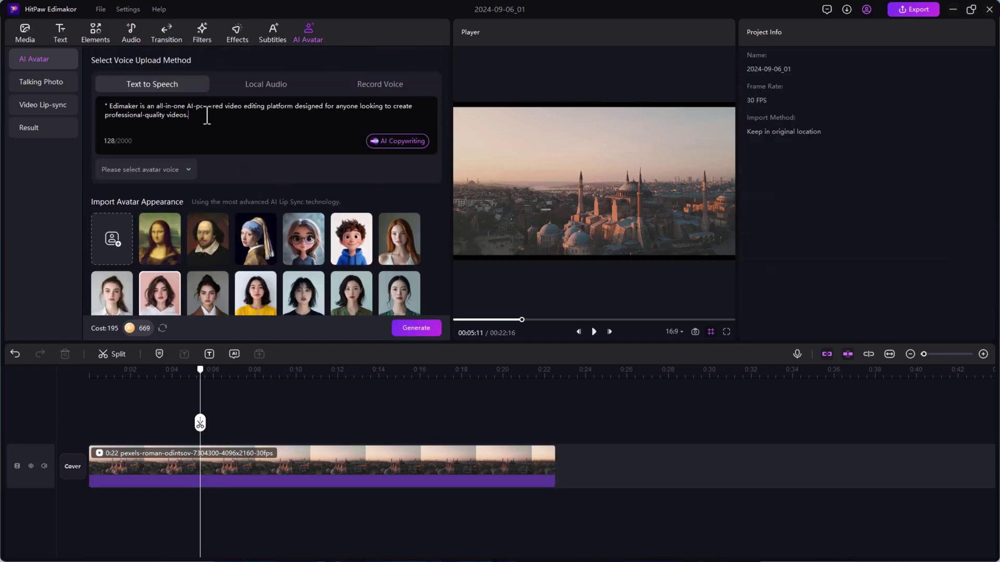
pyautogui.click(267, 88)
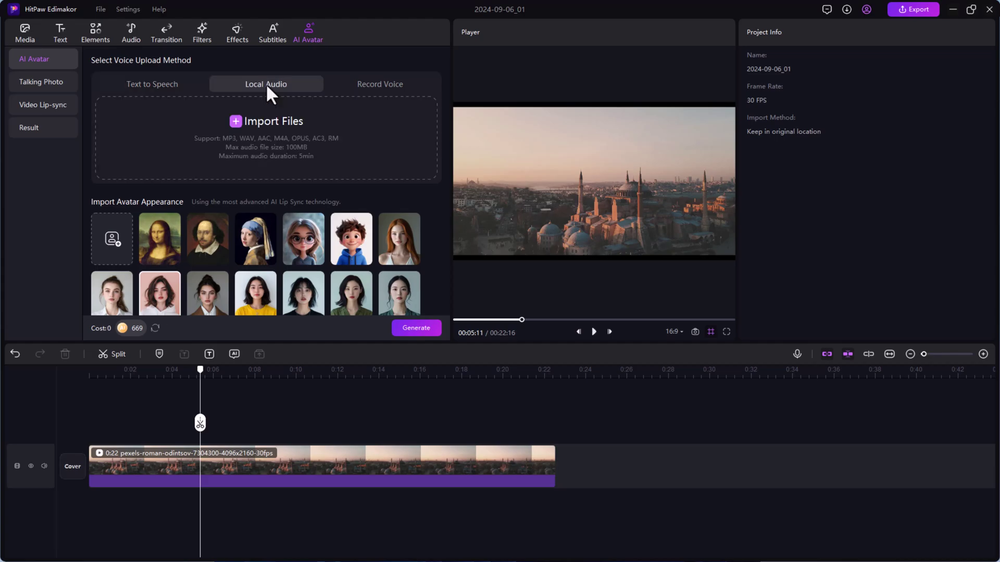
pyautogui.click(373, 86)
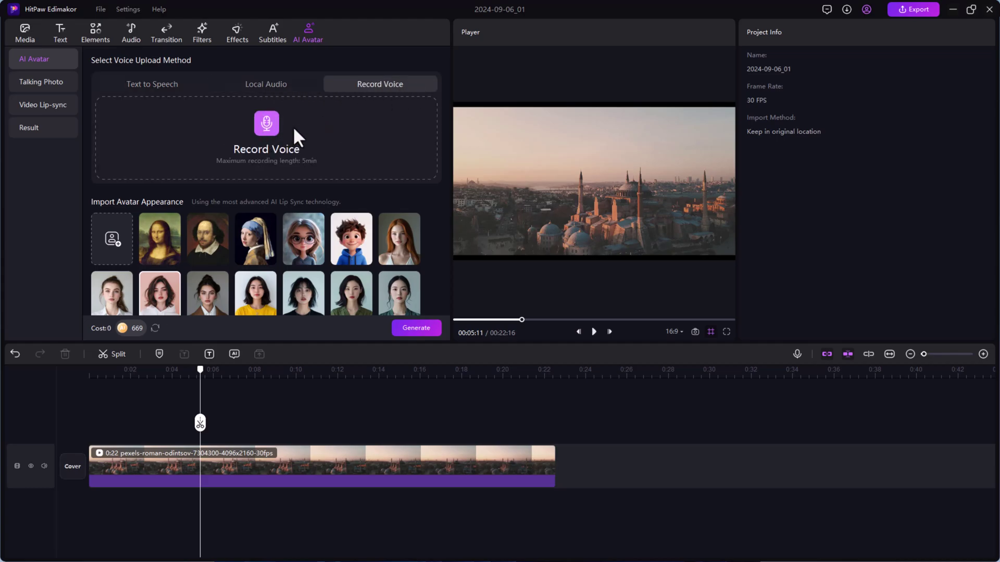
pyautogui.click(160, 85)
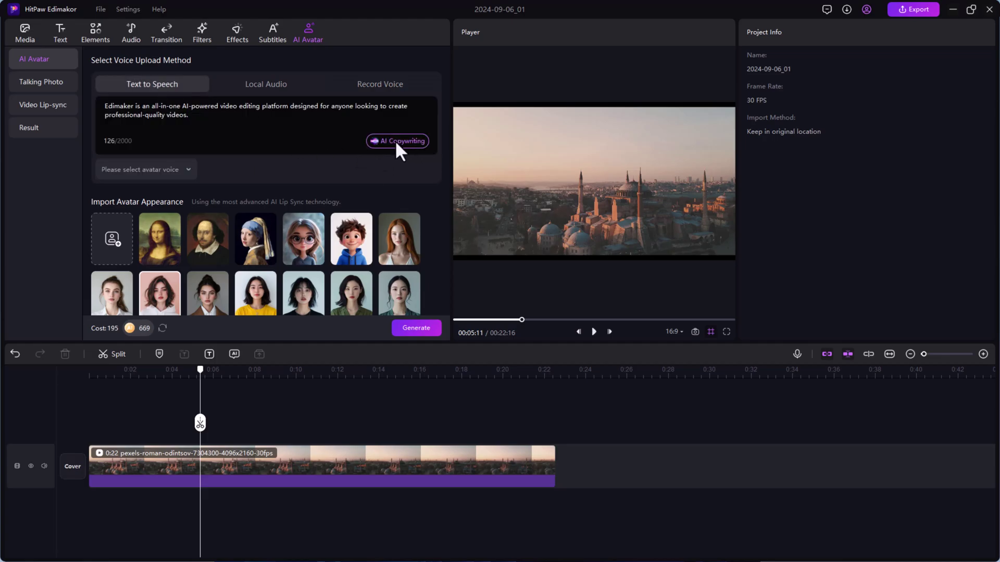
pyautogui.click(168, 172)
pyautogui.click(556, 182)
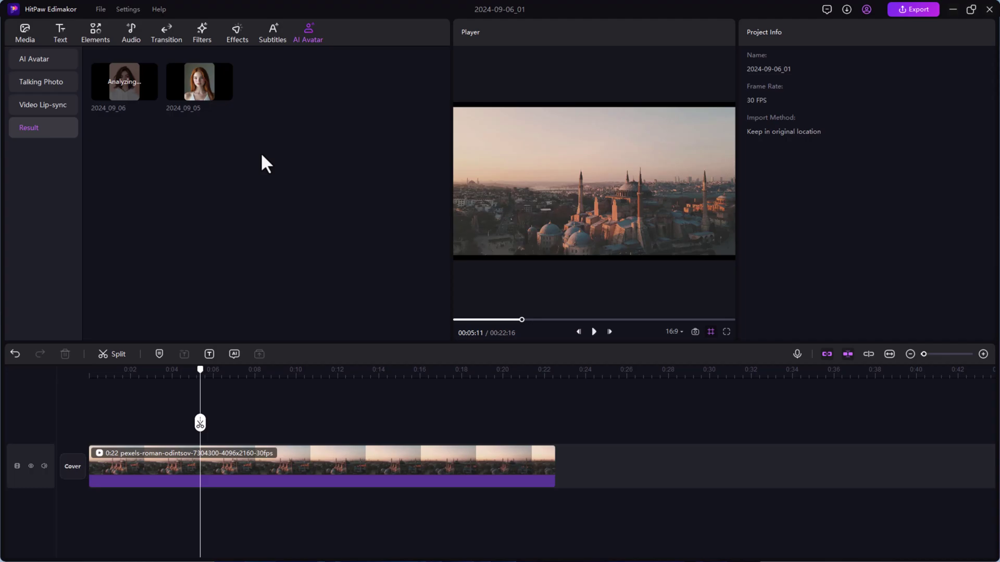
# Step: Add the avatar clip to the timeline and generate a talking photo of sa.JPG reading the Edimaker sentence
pyautogui.click(594, 332)
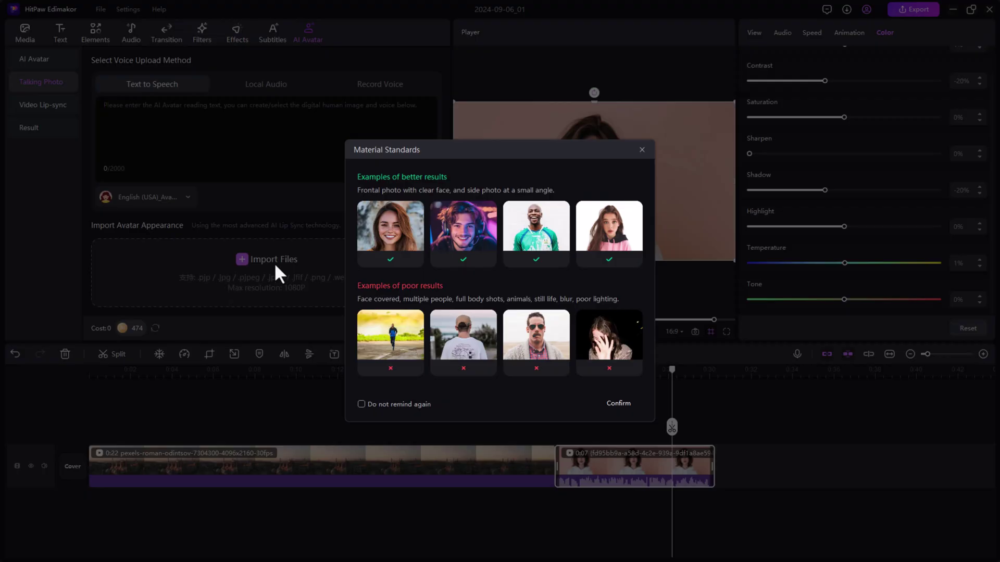
pyautogui.click(618, 404)
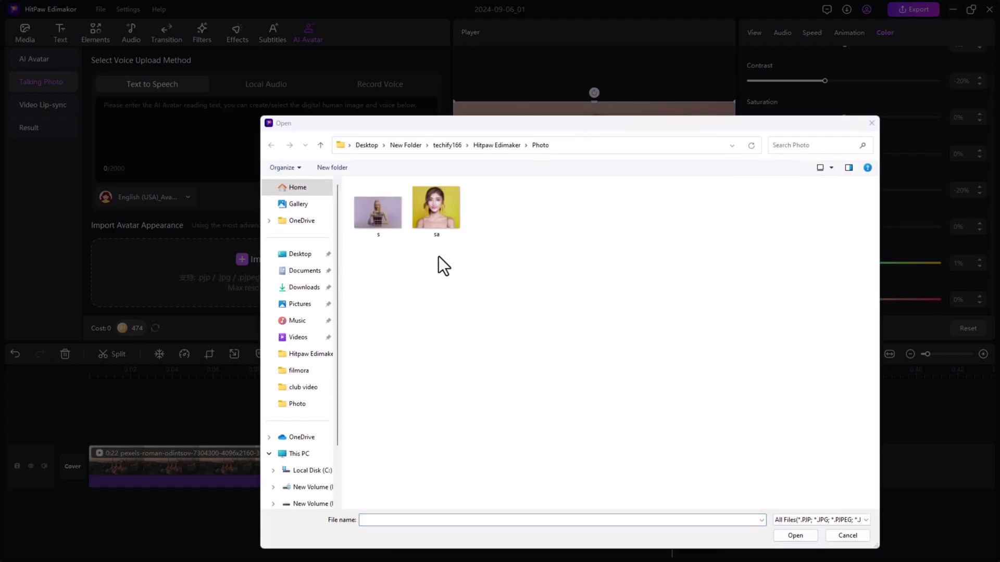
pyautogui.click(435, 226)
pyautogui.click(795, 535)
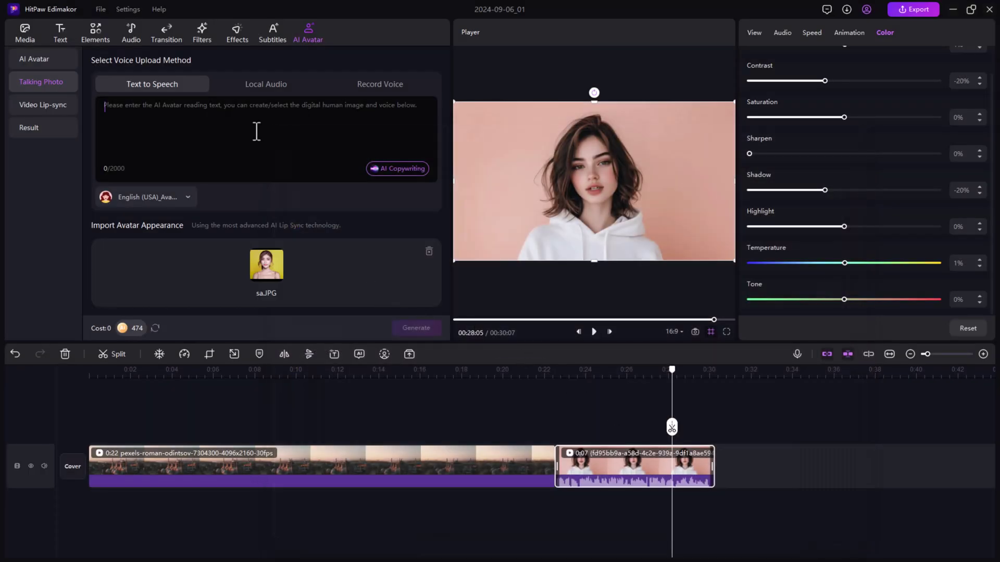
pyautogui.write('* Edimaker is an all-in-one AI-powered video editing platform designed for anyone looking to create professional-quality videos.')
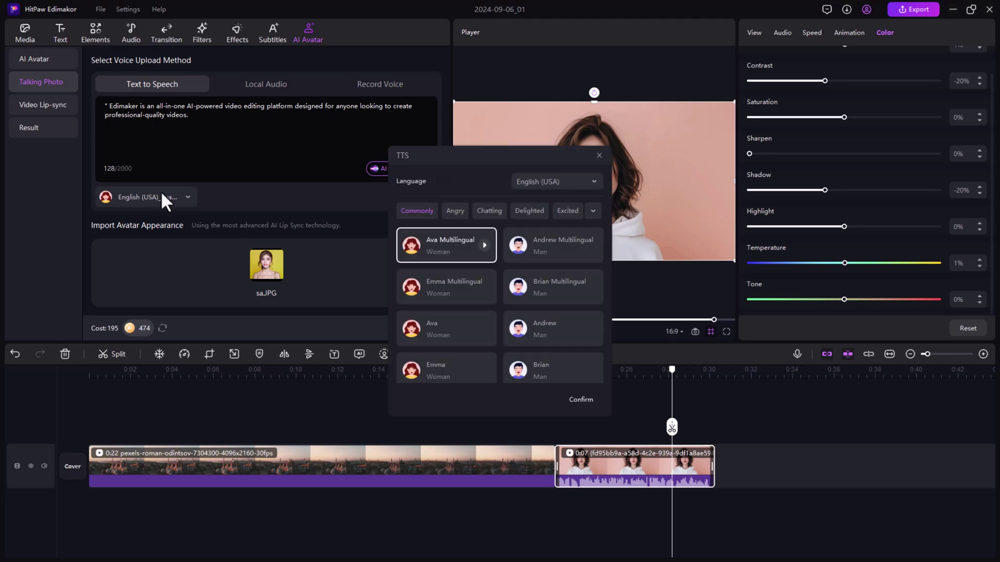
pyautogui.click(416, 338)
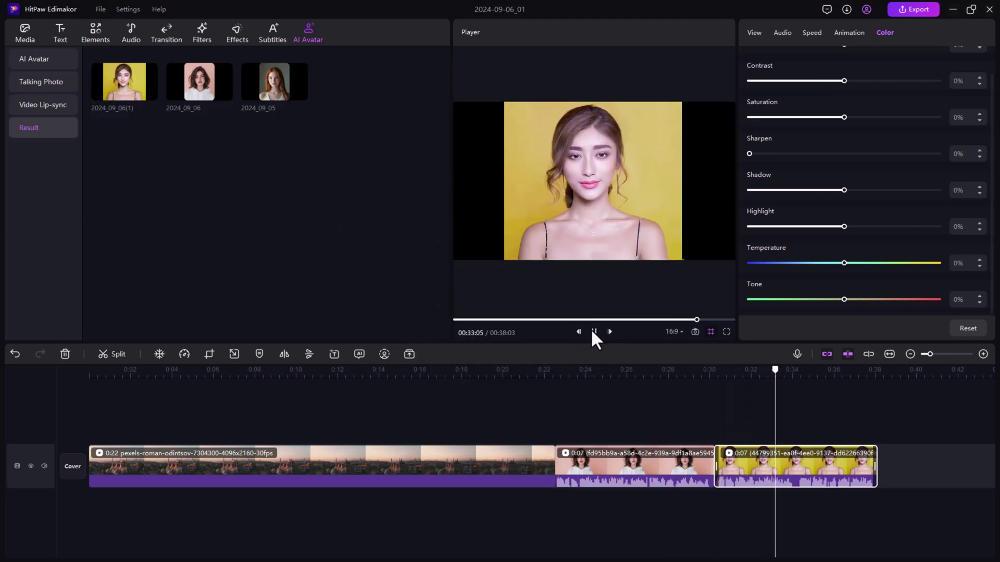
# Step: Try a Video Lip-sync import, cancel the file picker, and return to the AI Avatar gallery
pyautogui.click(593, 331)
pyautogui.click(42, 105)
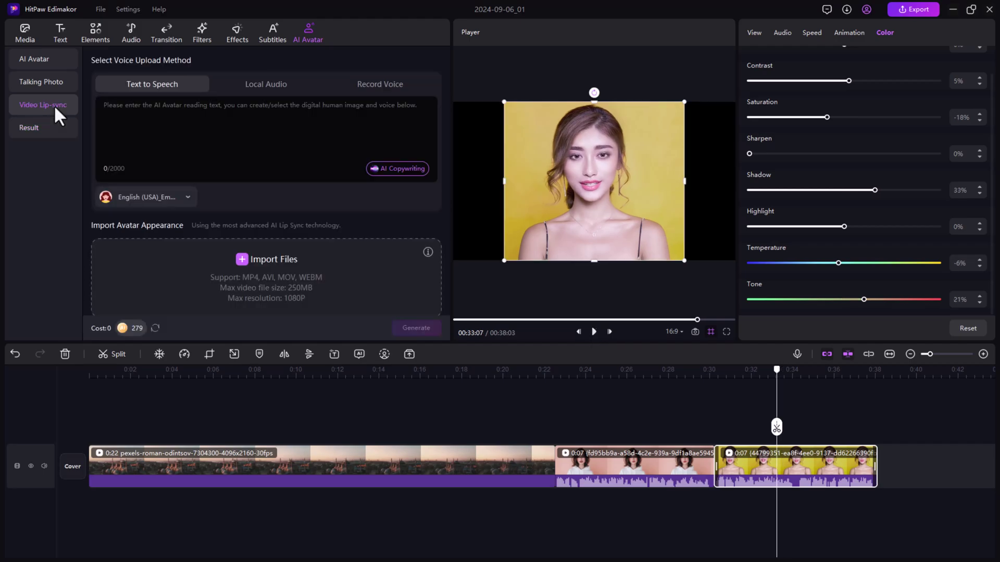
pyautogui.click(270, 268)
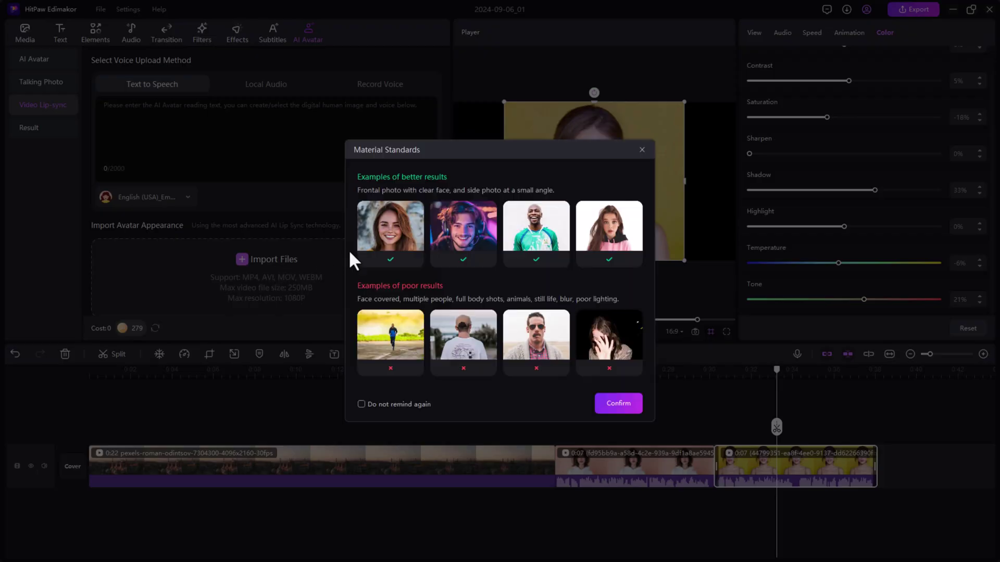
pyautogui.click(622, 403)
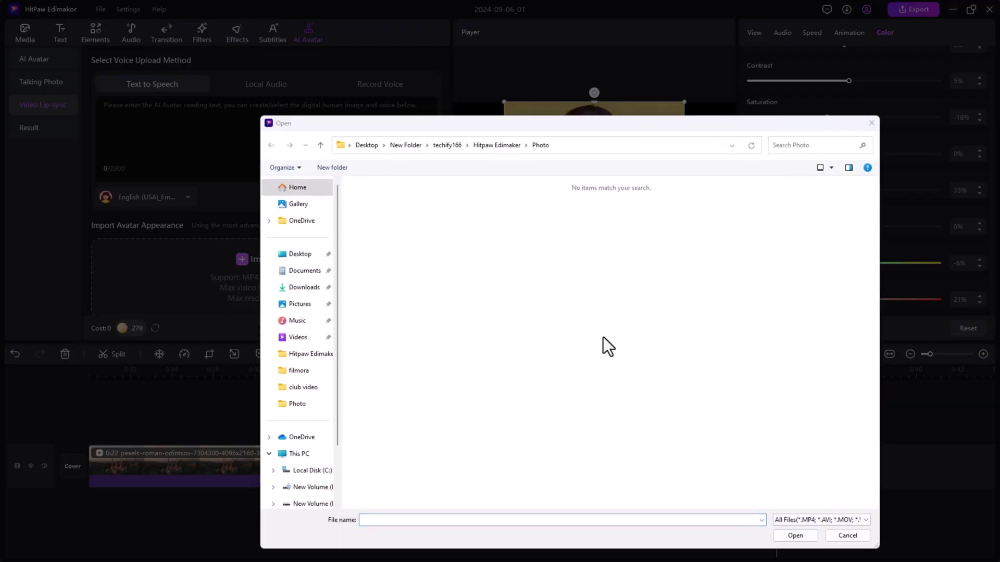
pyautogui.click(848, 534)
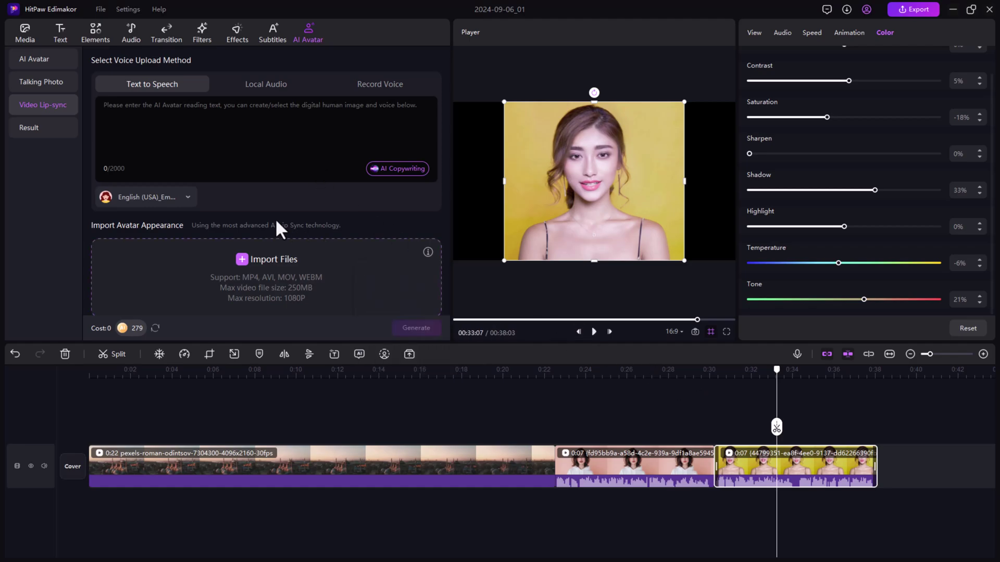
pyautogui.scroll(-1, 277, 281)
pyautogui.scroll(1, 278, 282)
pyautogui.click(45, 61)
pyautogui.scroll(-1, 330, 268)
pyautogui.scroll(-5, 328, 261)
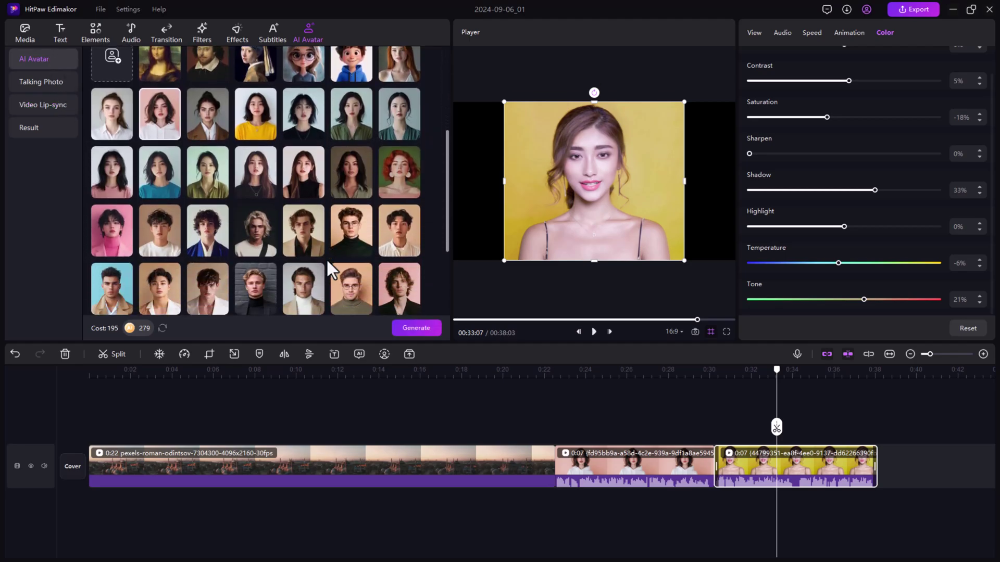
pyautogui.scroll(-3, 328, 262)
pyautogui.scroll(2, 329, 269)
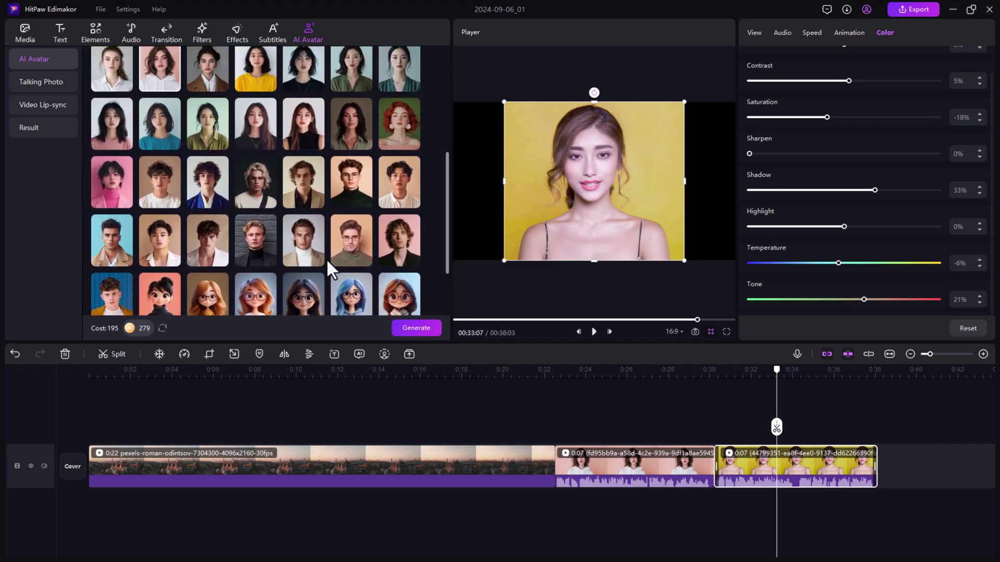
pyautogui.scroll(2, 329, 270)
pyautogui.scroll(2, 330, 270)
pyautogui.scroll(2, 328, 267)
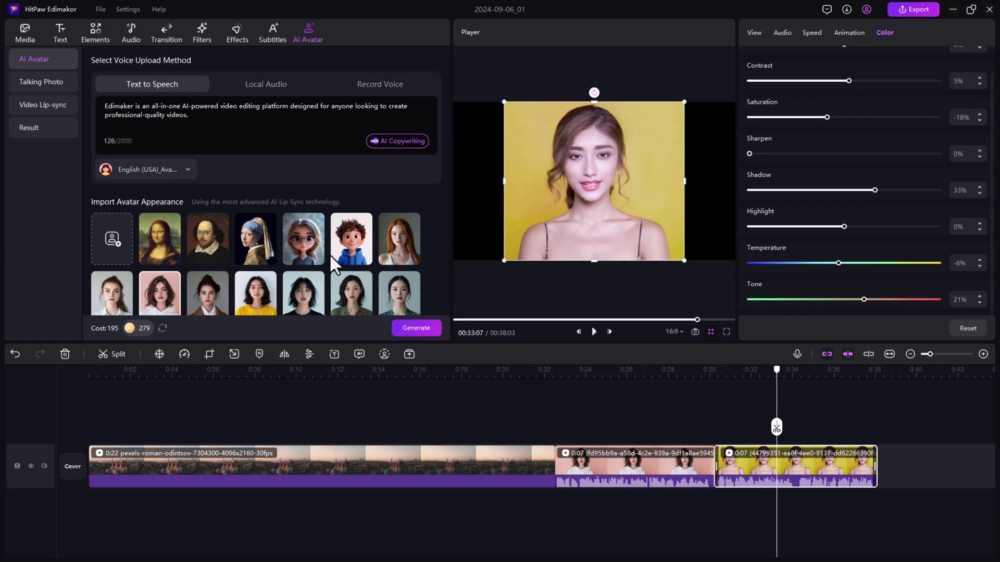
# Step: Delete the city clip and remove the pink portrait clip's background
pyautogui.click(222, 474)
pyautogui.press('Delete')
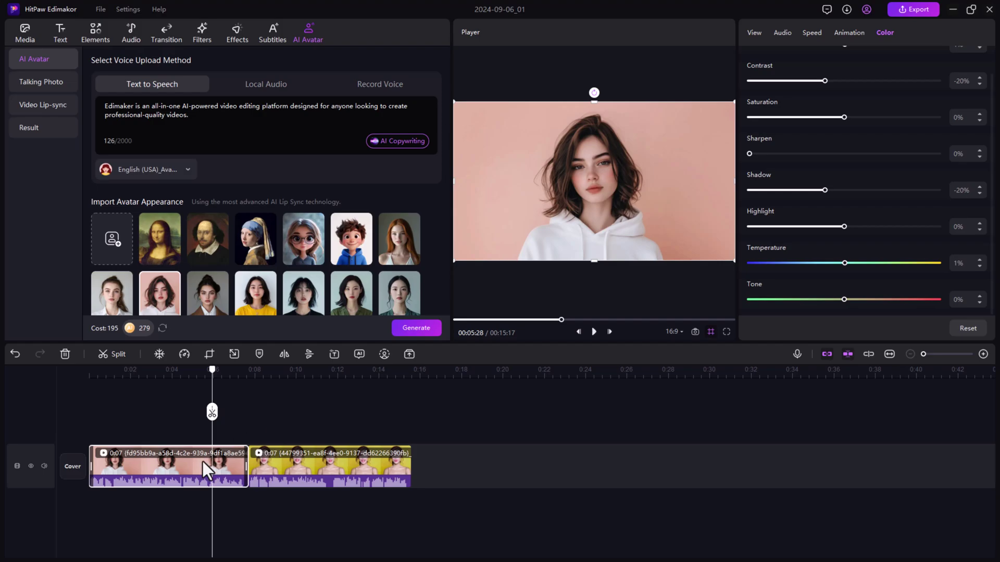
pyautogui.click(383, 353)
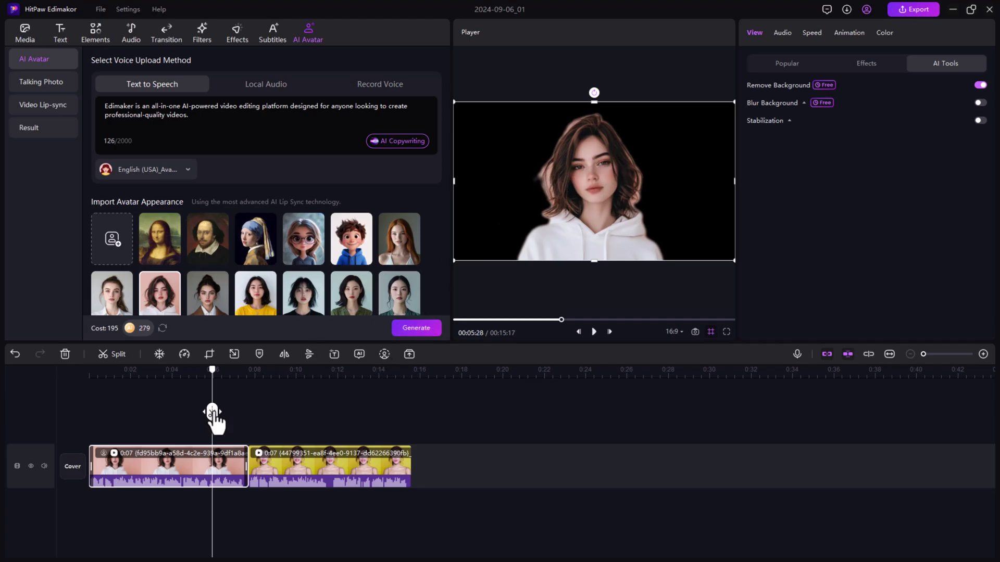
pyautogui.moveTo(212, 412); pyautogui.dragTo(270, 401)
pyautogui.click(383, 354)
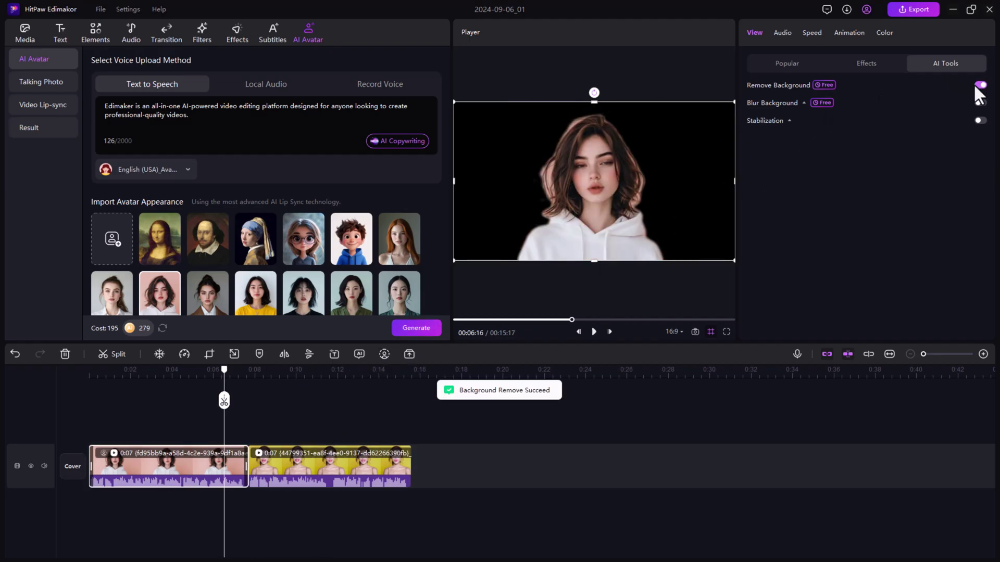
# Step: Turn on background blur at 70% and stabilization for the portrait clip
pyautogui.click(980, 103)
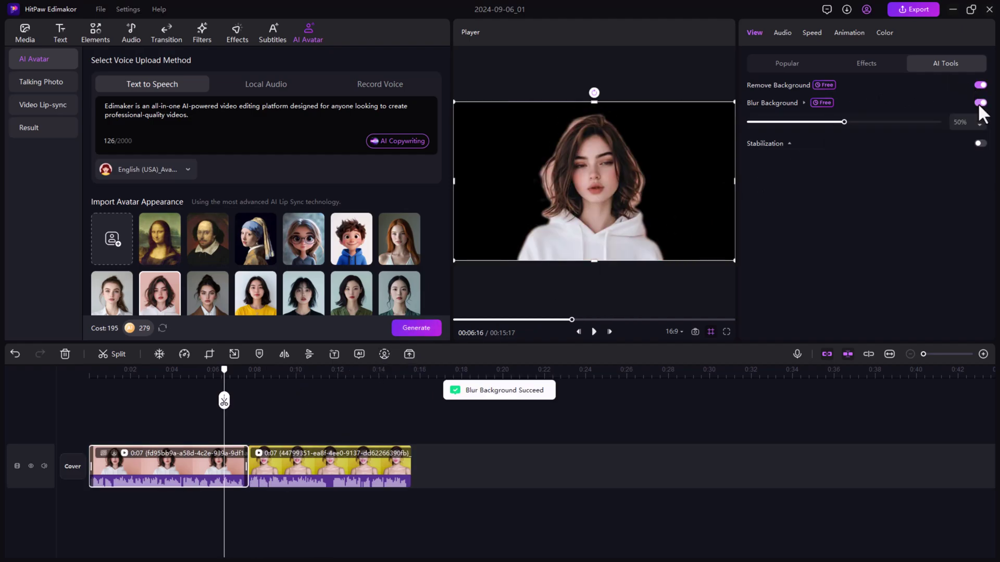
pyautogui.click(980, 143)
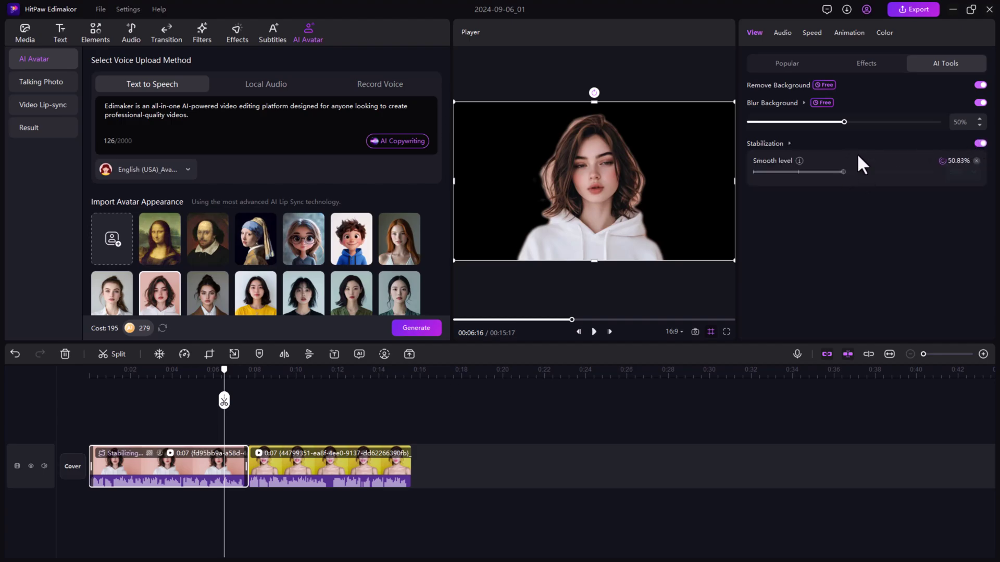
pyautogui.moveTo(844, 121); pyautogui.dragTo(881, 121)
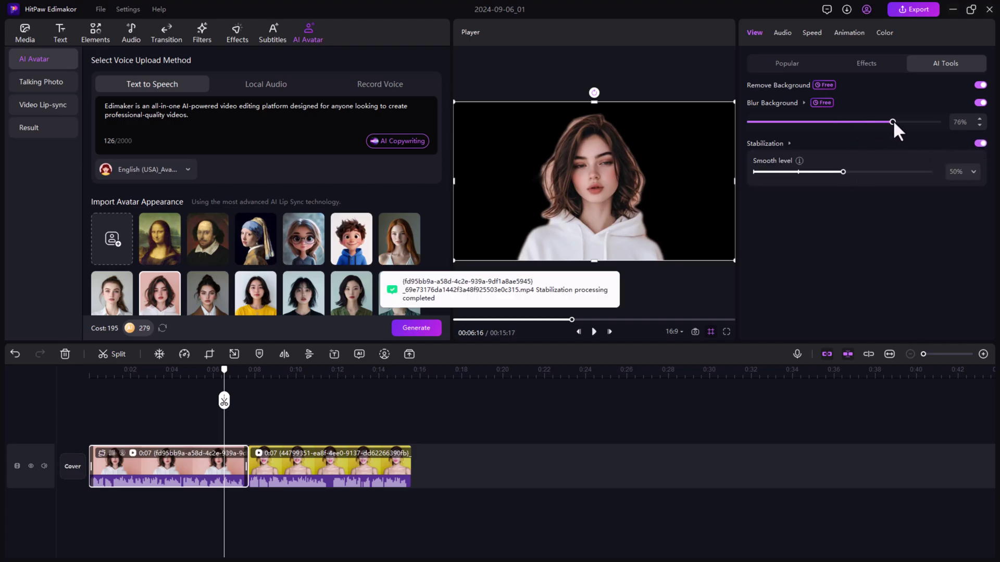
# Step: Browse the portrait clip's effects and entrance animation options
pyautogui.click(867, 63)
pyautogui.click(856, 32)
pyautogui.click(844, 33)
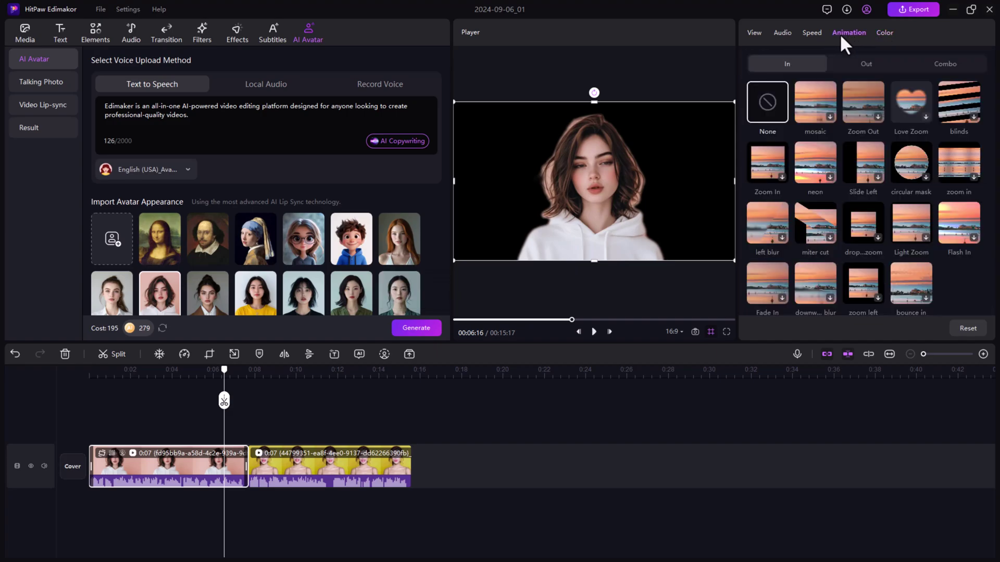
pyautogui.click(753, 32)
# Step: Show the portrait clip's Color adjustments, then undo the background removal
pyautogui.click(887, 33)
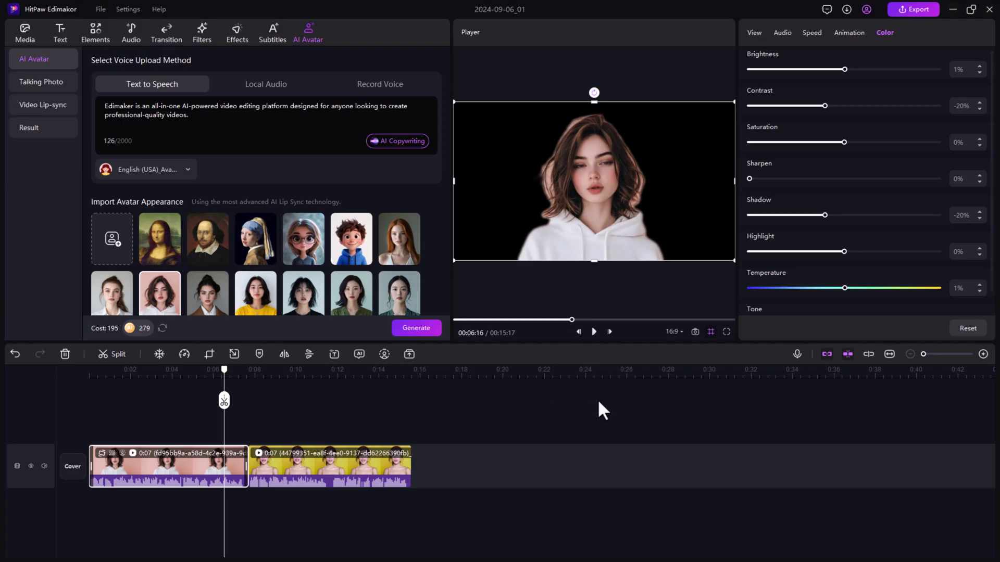
pyautogui.hotkey('ctrl', 'z')
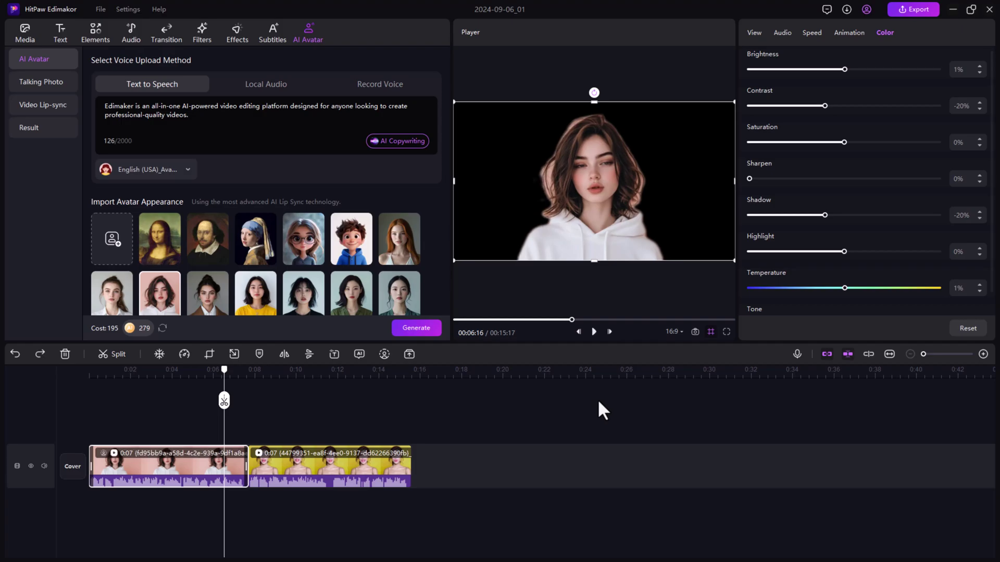